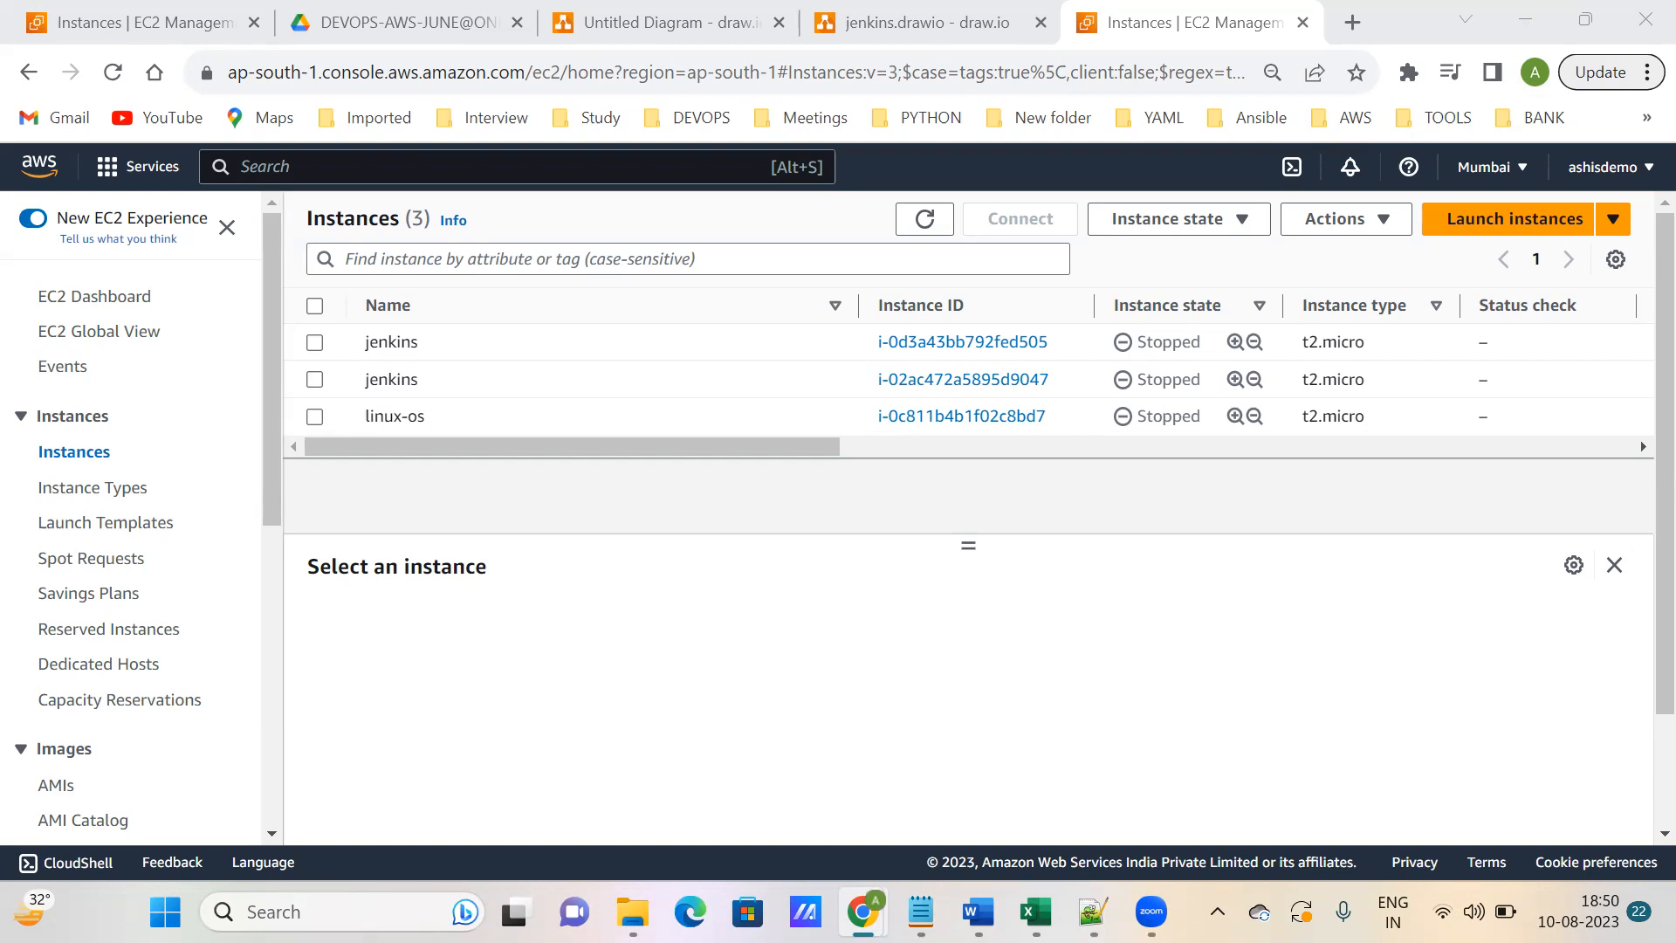
click(946, 815)
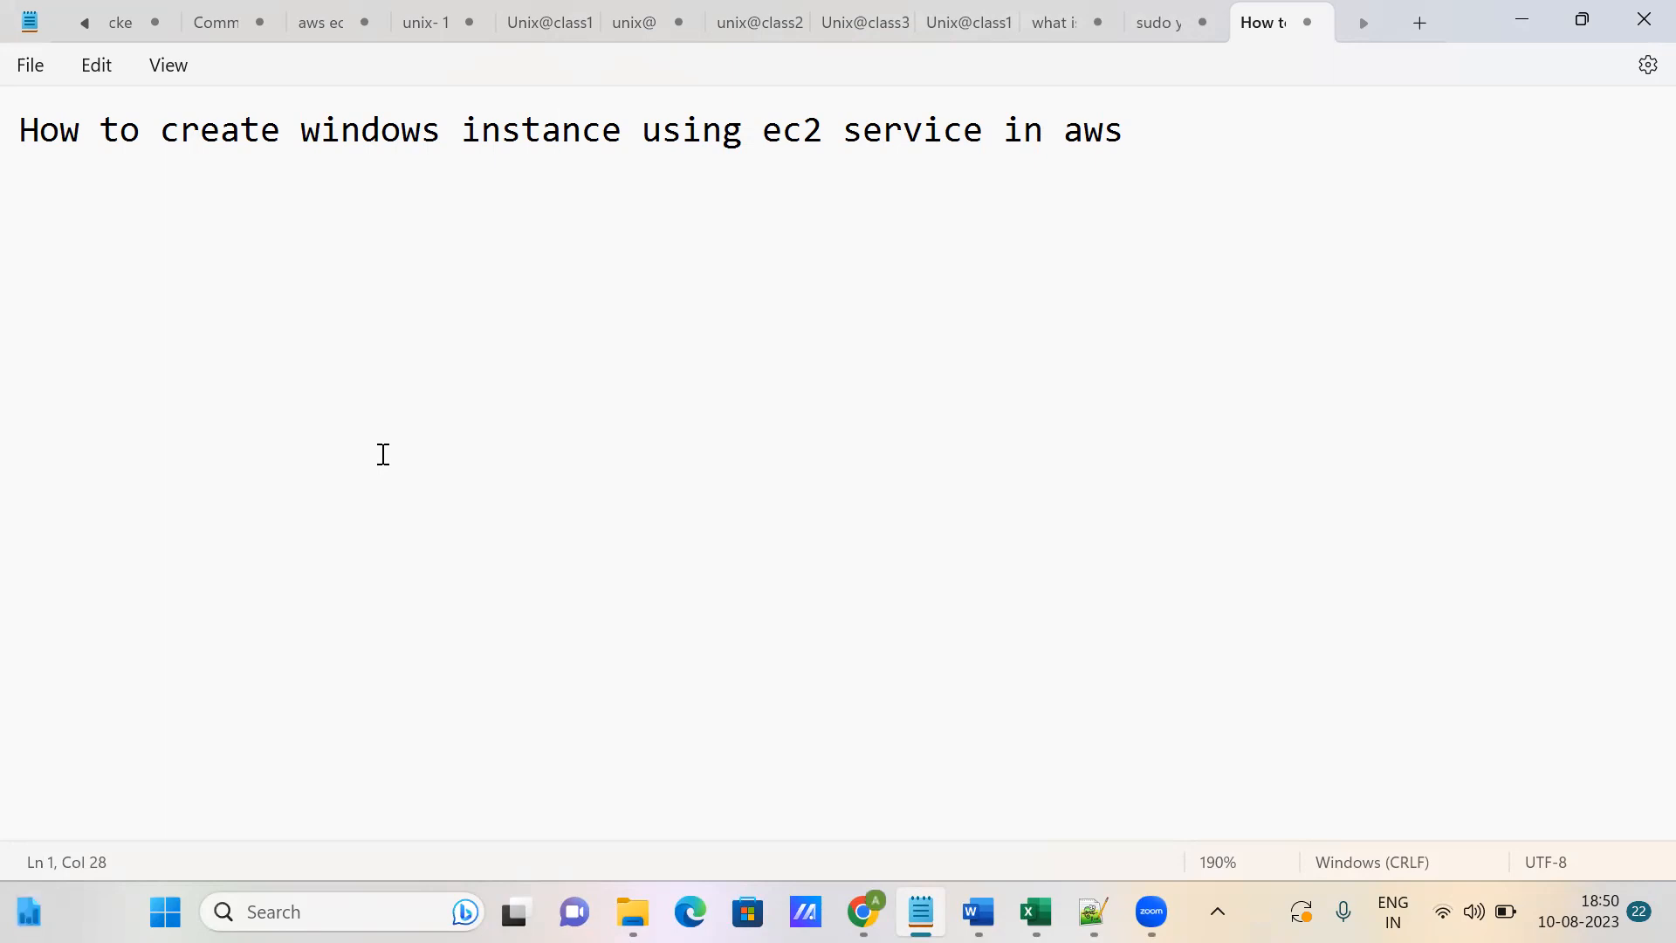
click(1531, 22)
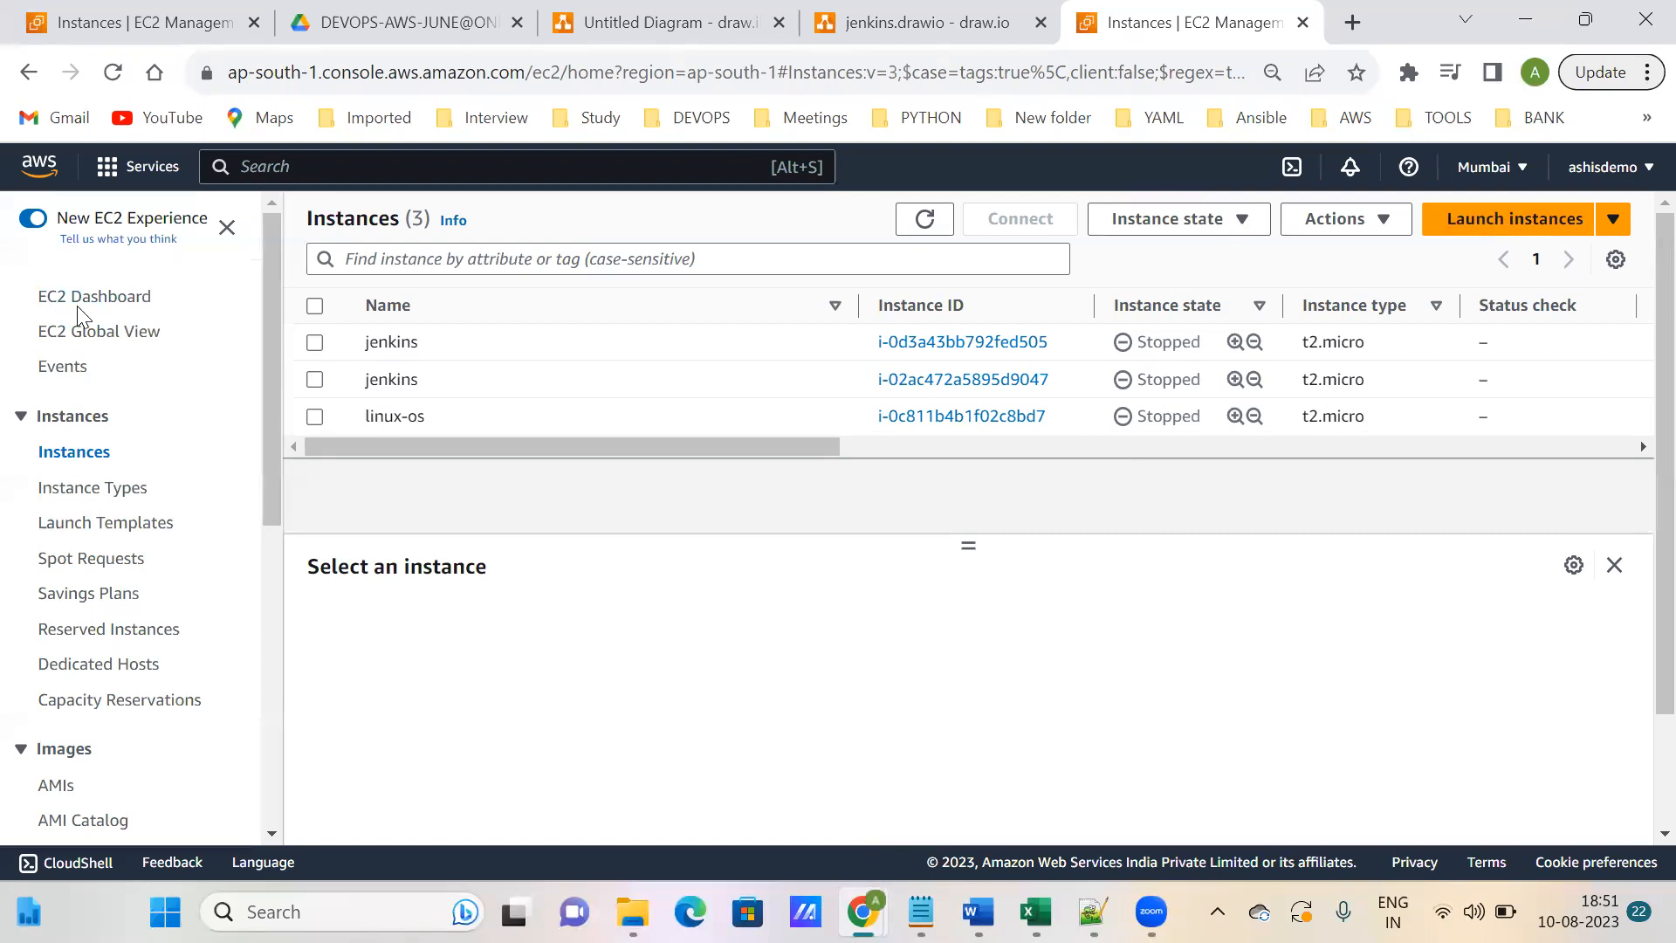
- Go to the EC2 Dashboard and start launching a new instance
click(104, 299)
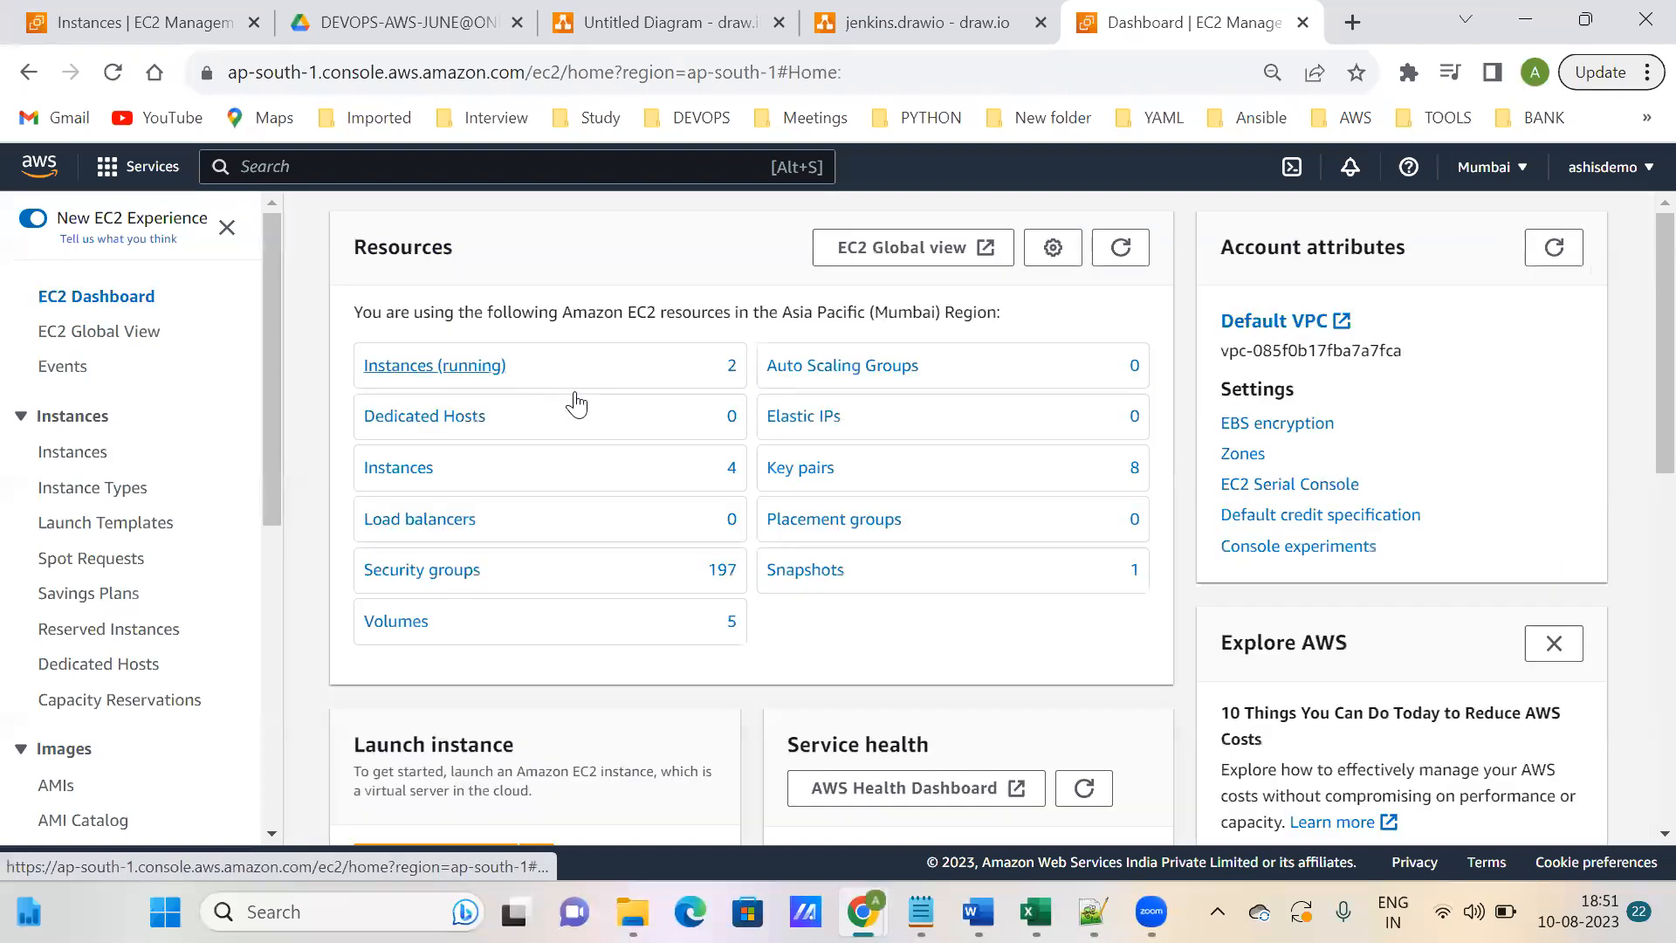
scroll(555, 576, down, 3)
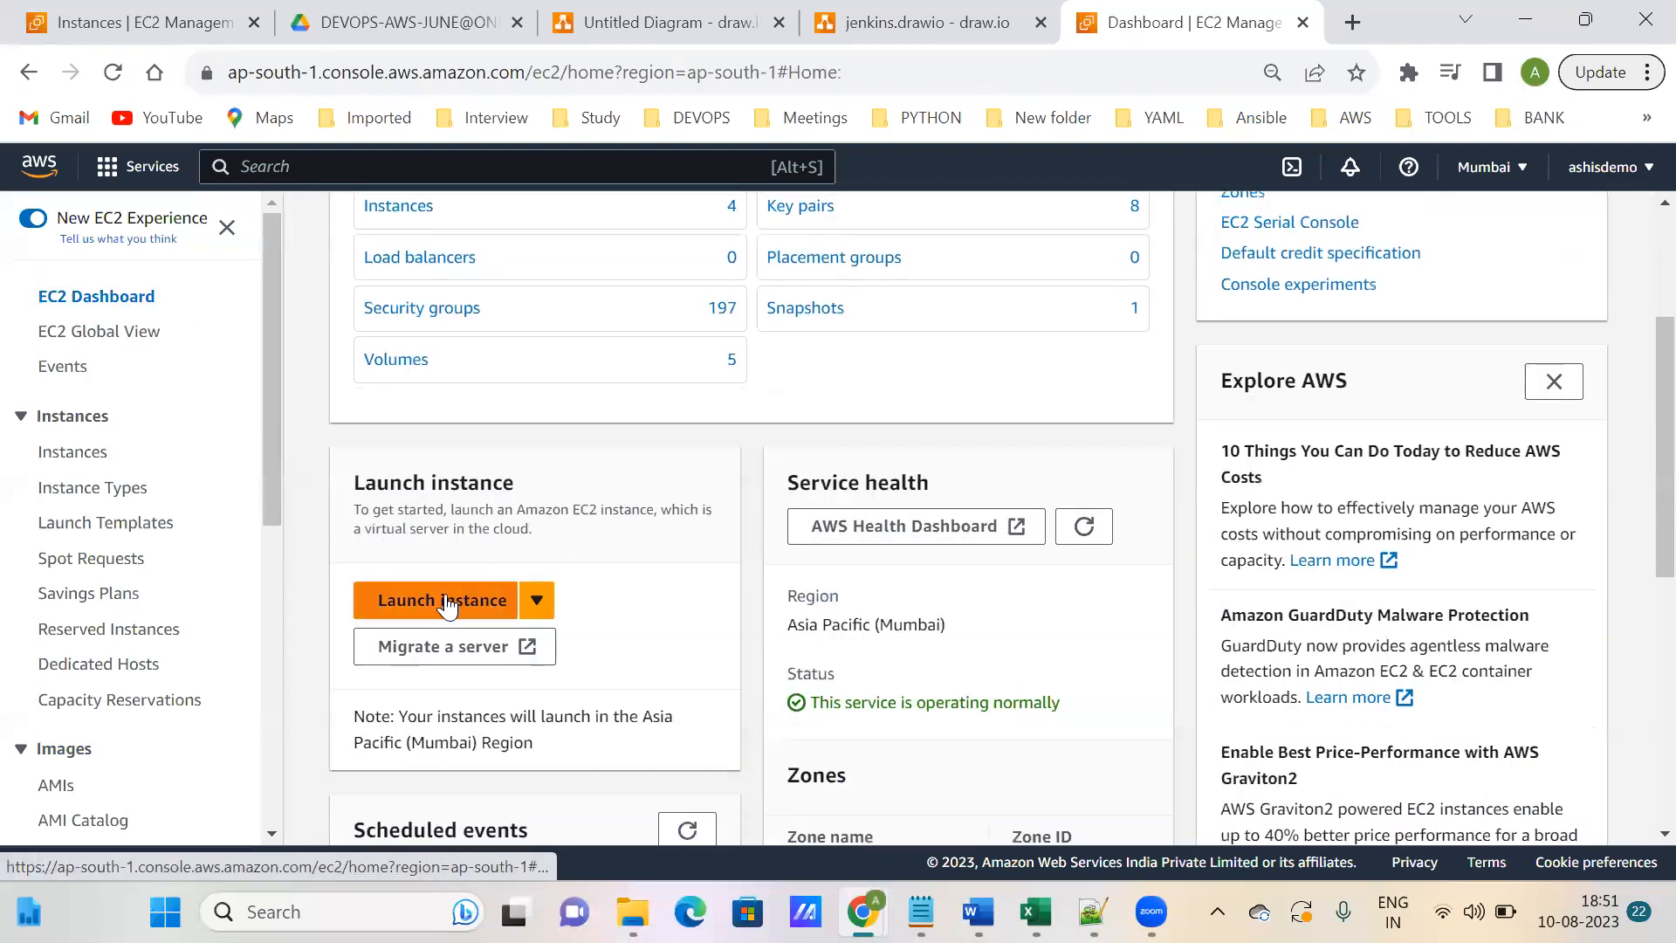
click(447, 603)
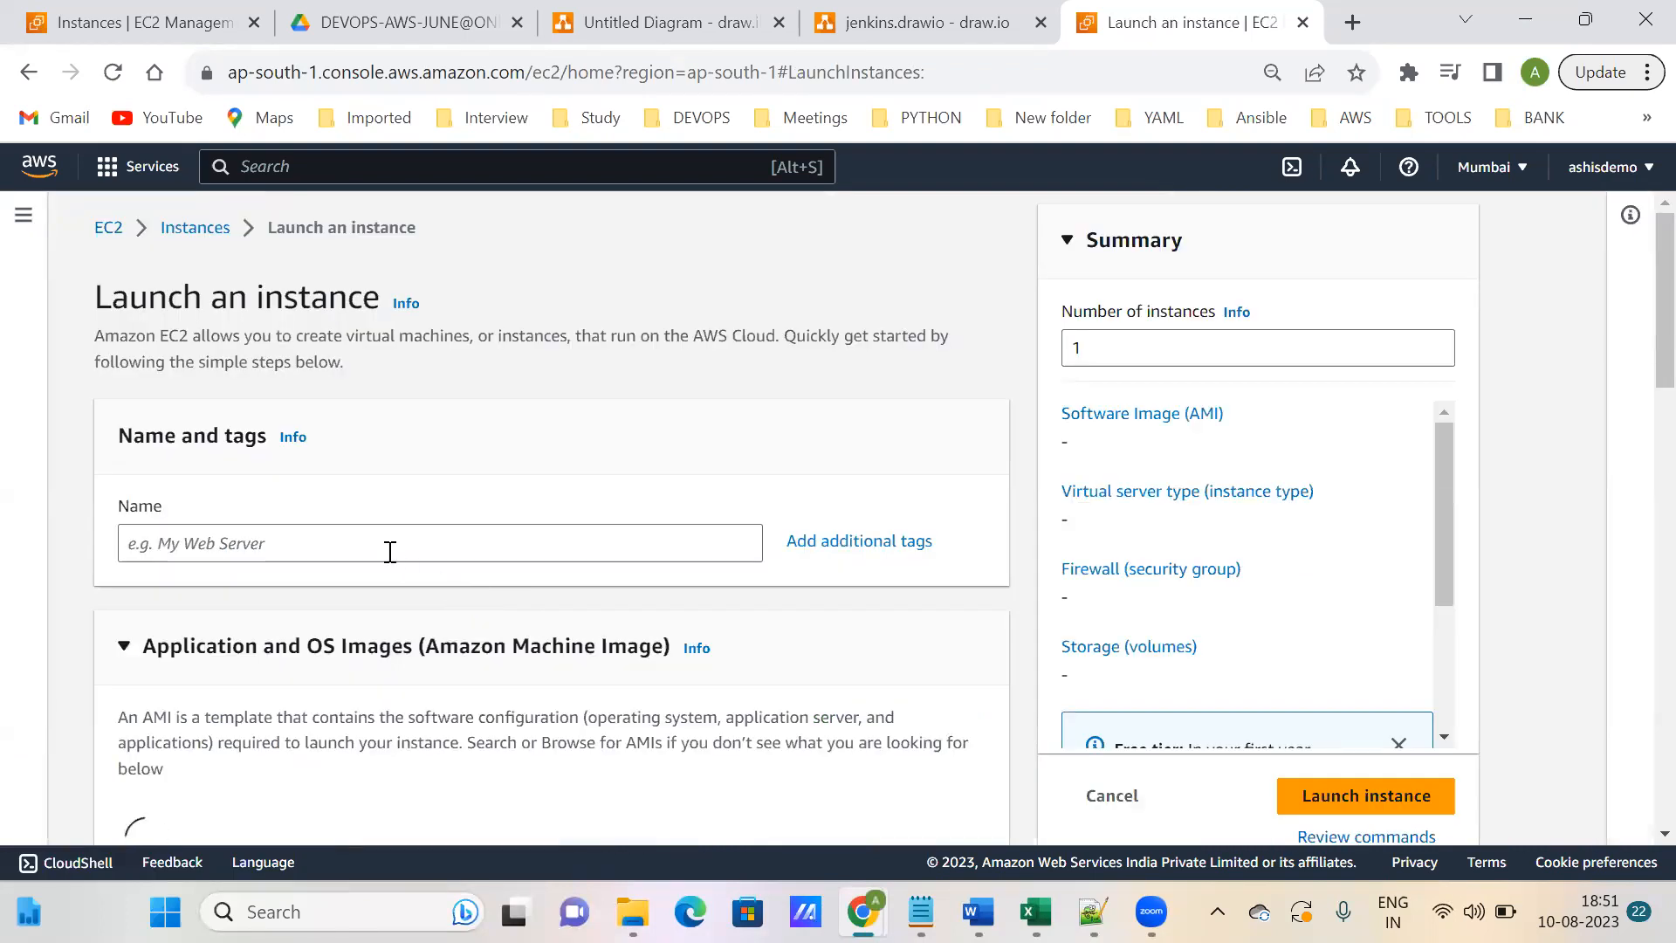
- Name the new instance my-windows-os
scroll(329, 492, down, 1)
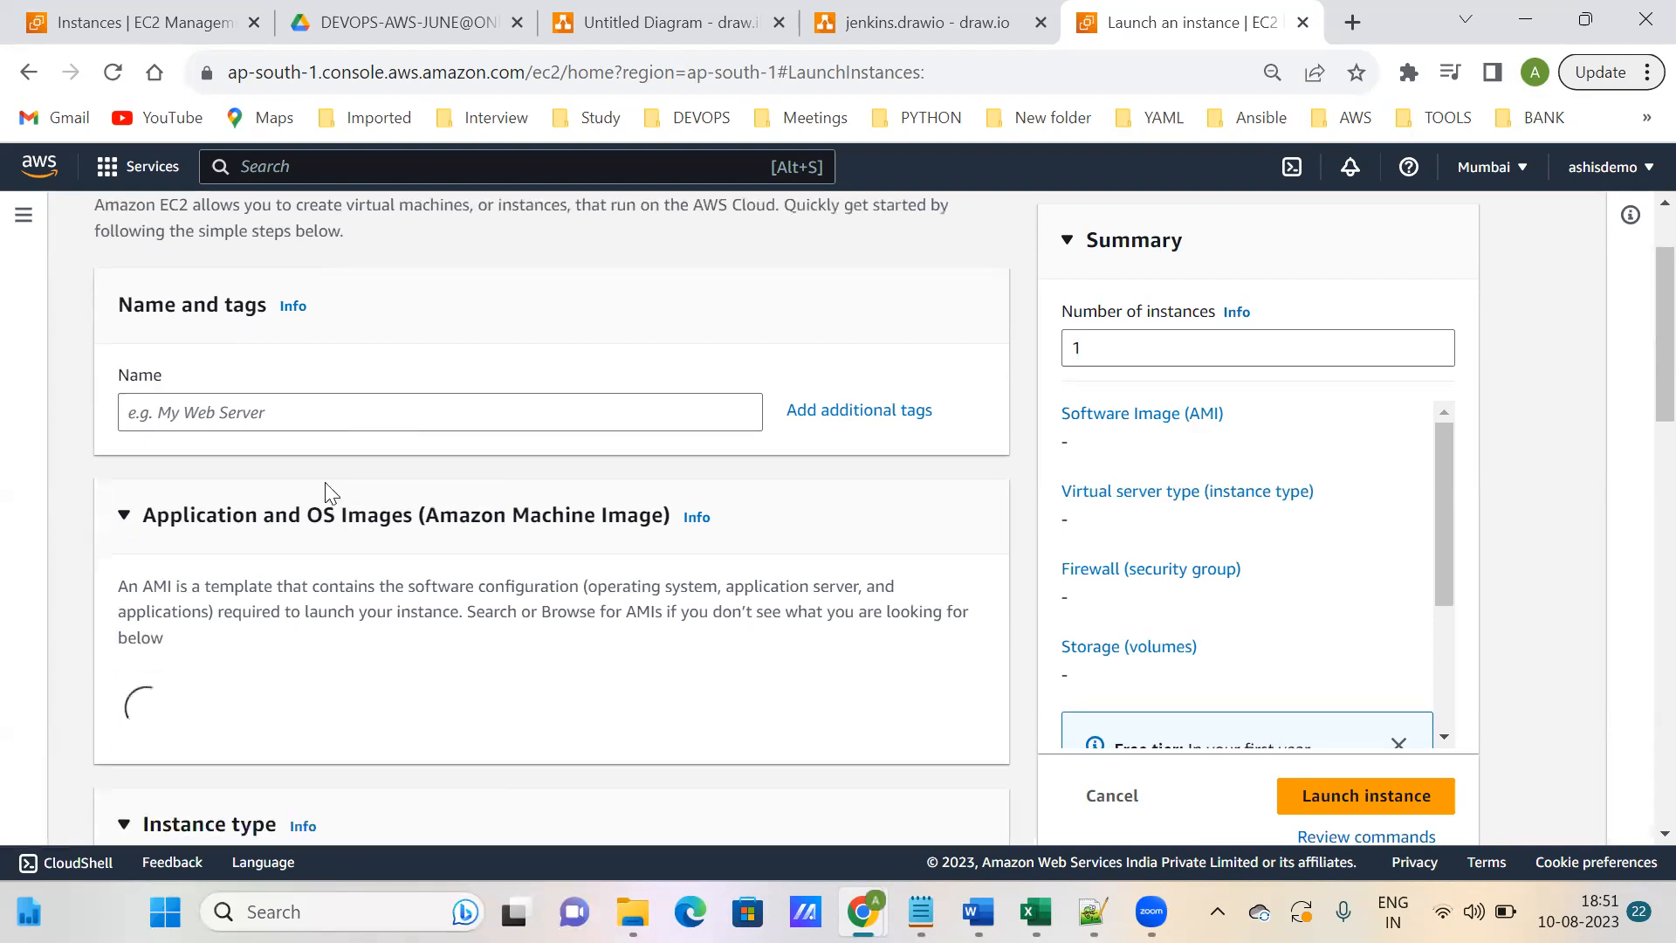
click(308, 416)
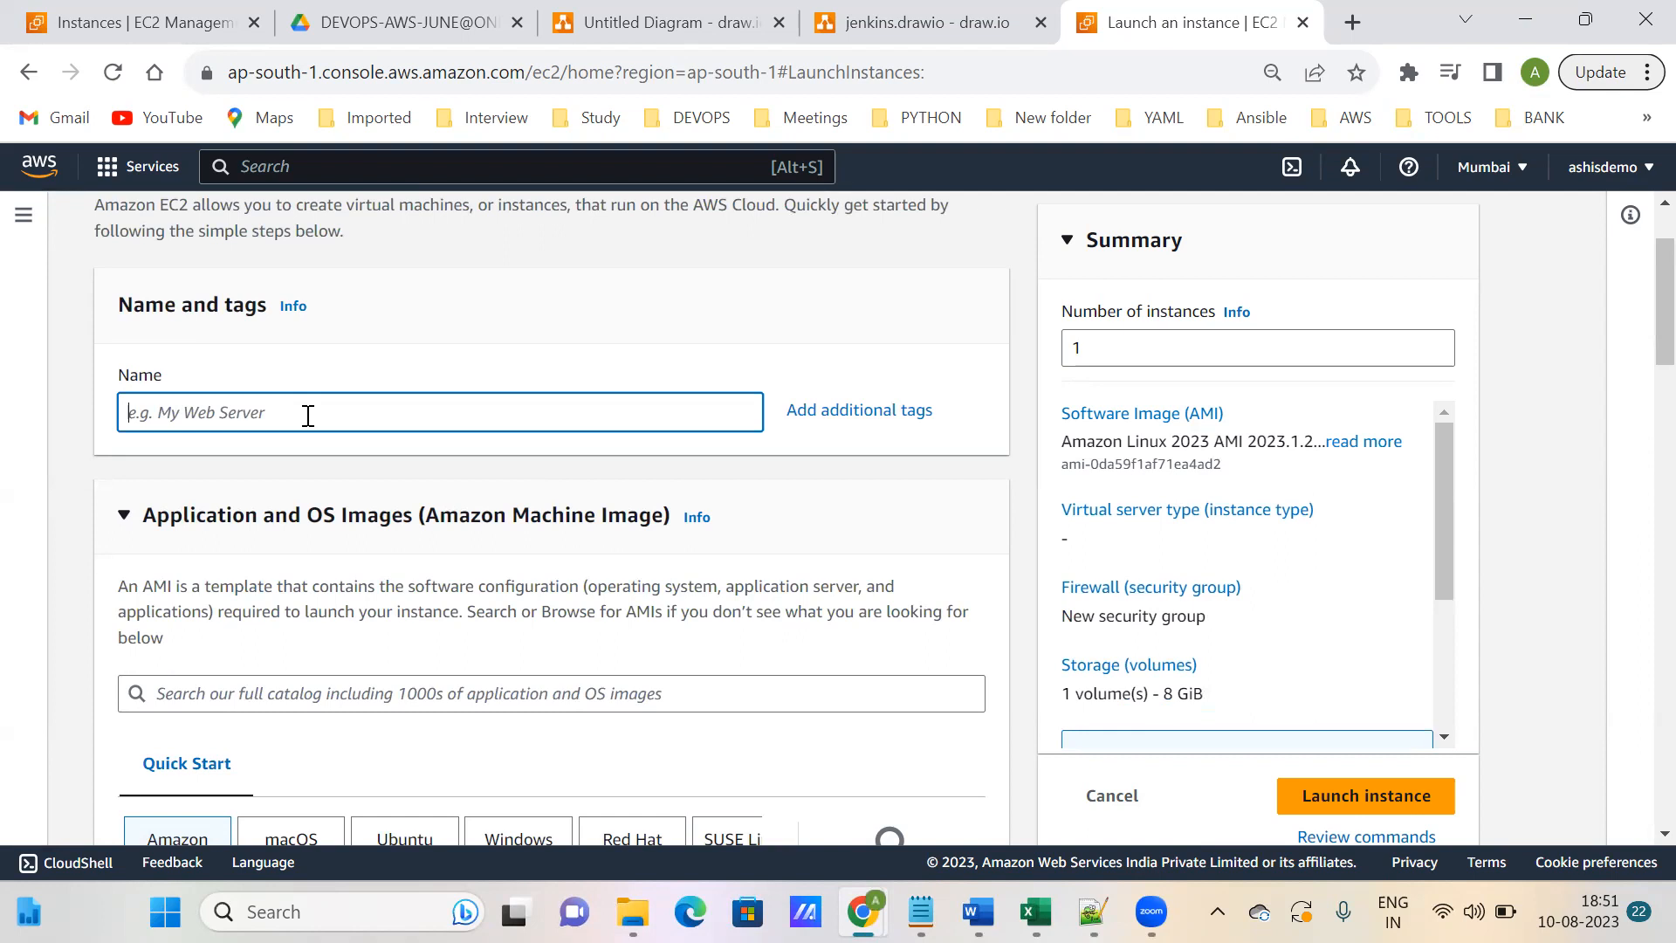
text(my-windows)
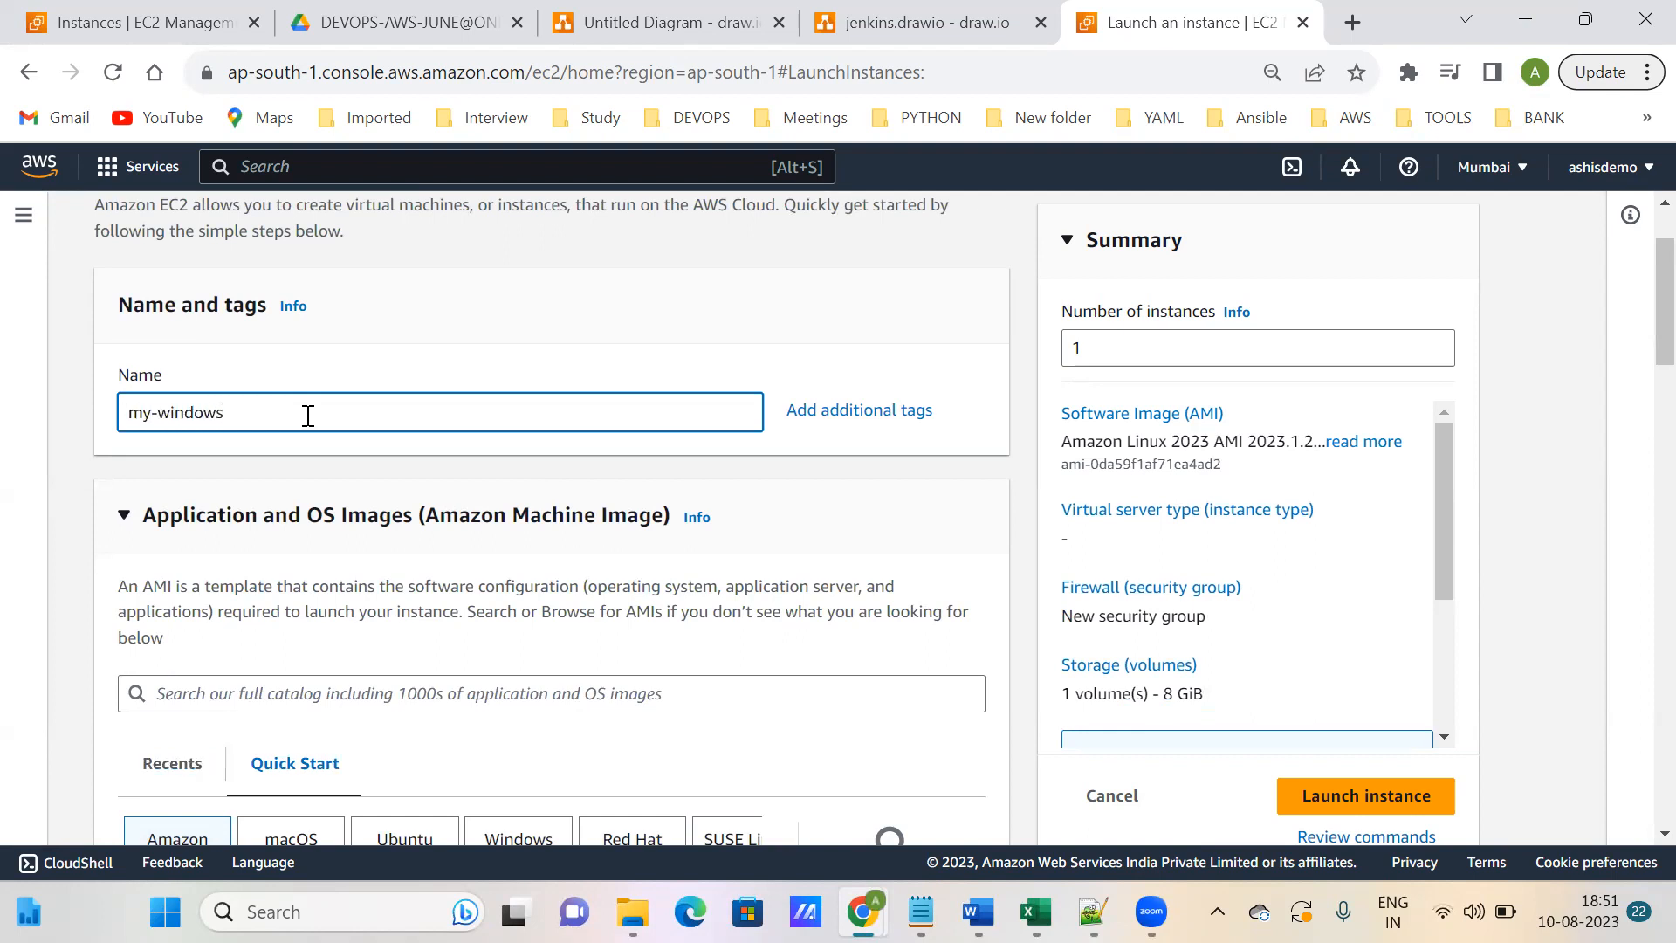
text(-os)
- Browse the full AMI catalog for the instance's operating system and search it for "windows"
scroll(309, 416, down, 3)
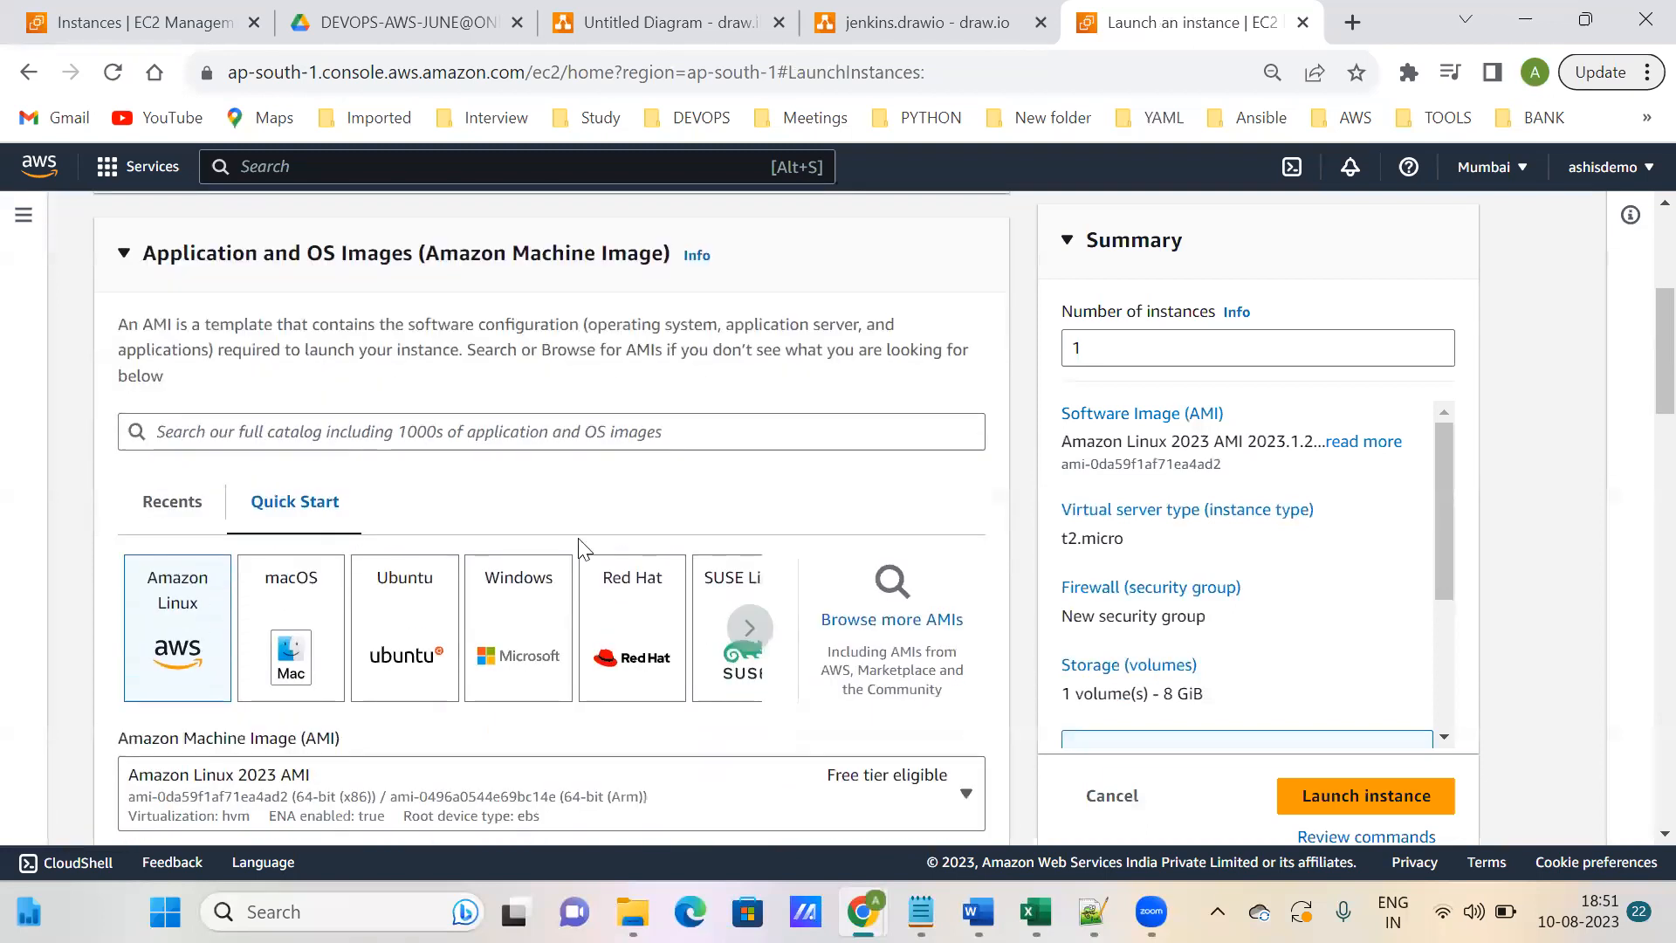
click(867, 627)
scroll(868, 629, down, 3)
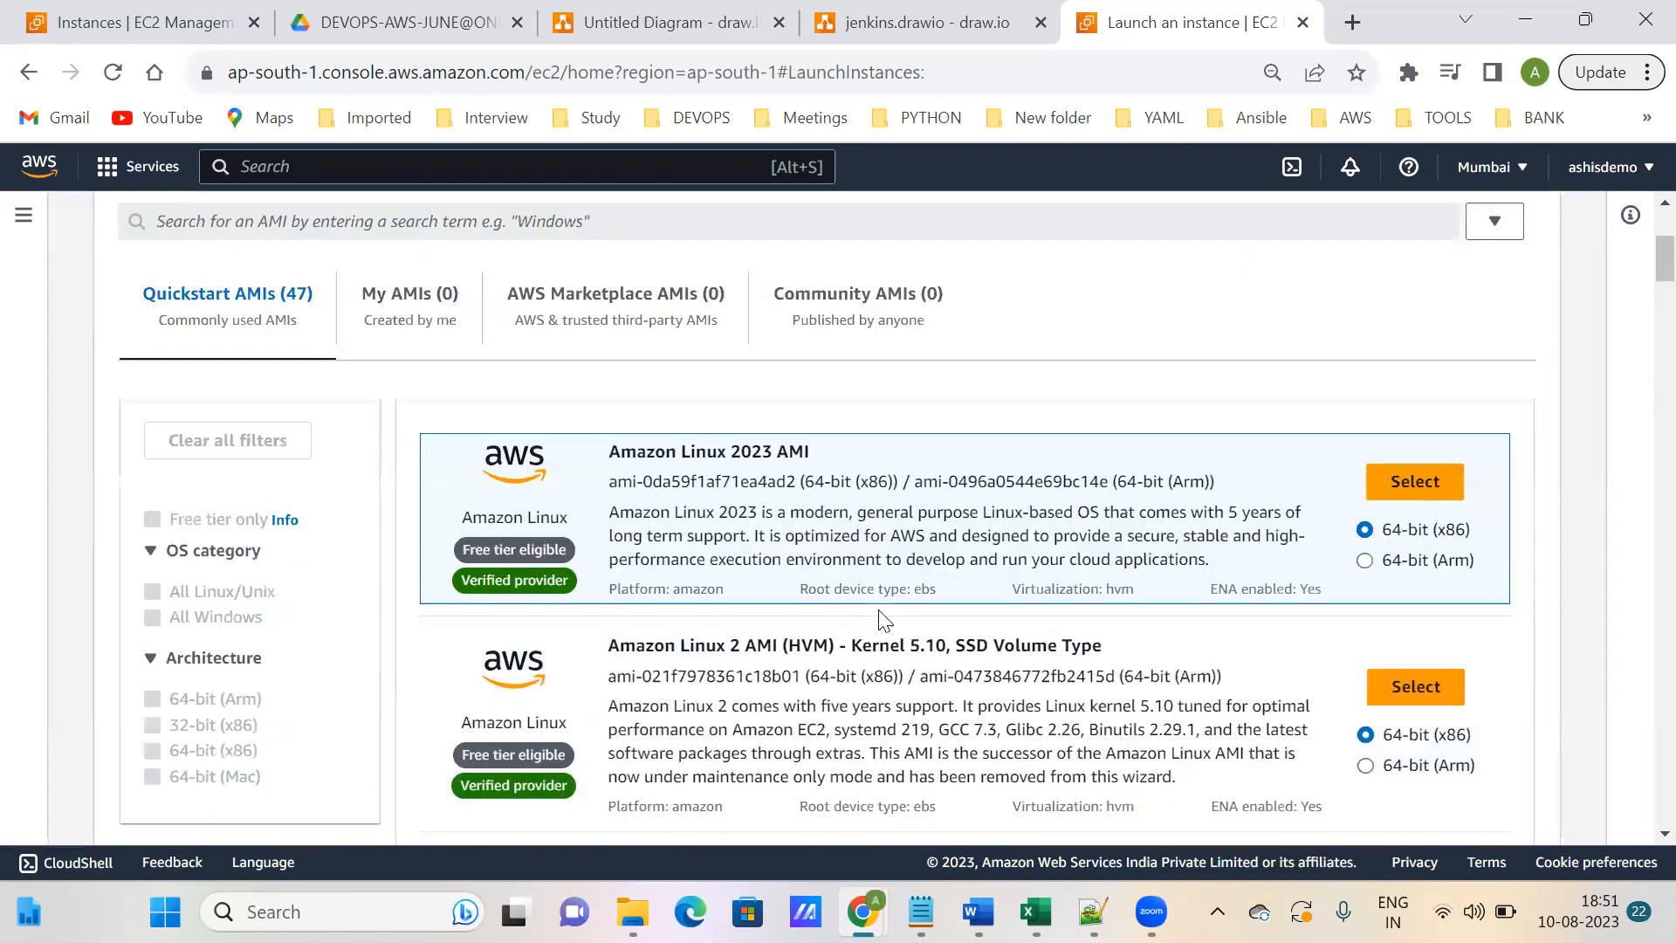
scroll(1284, 656, down, 2)
scroll(1031, 627, up, 5)
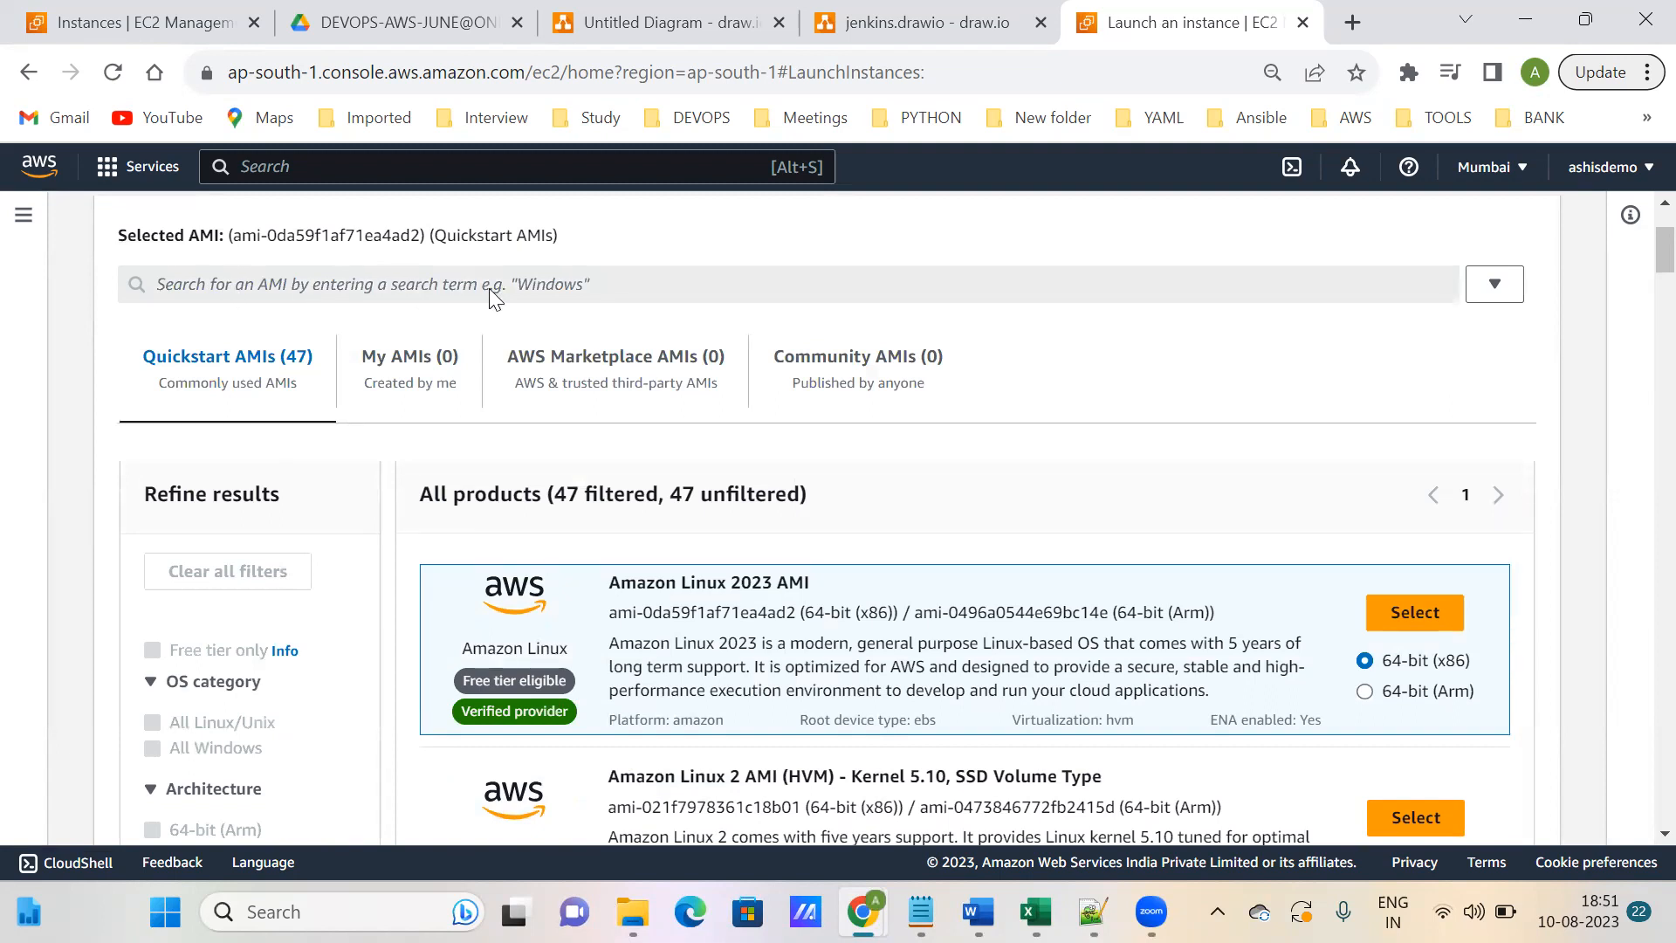
scroll(506, 191, down, 1)
click(271, 229)
text(windows)
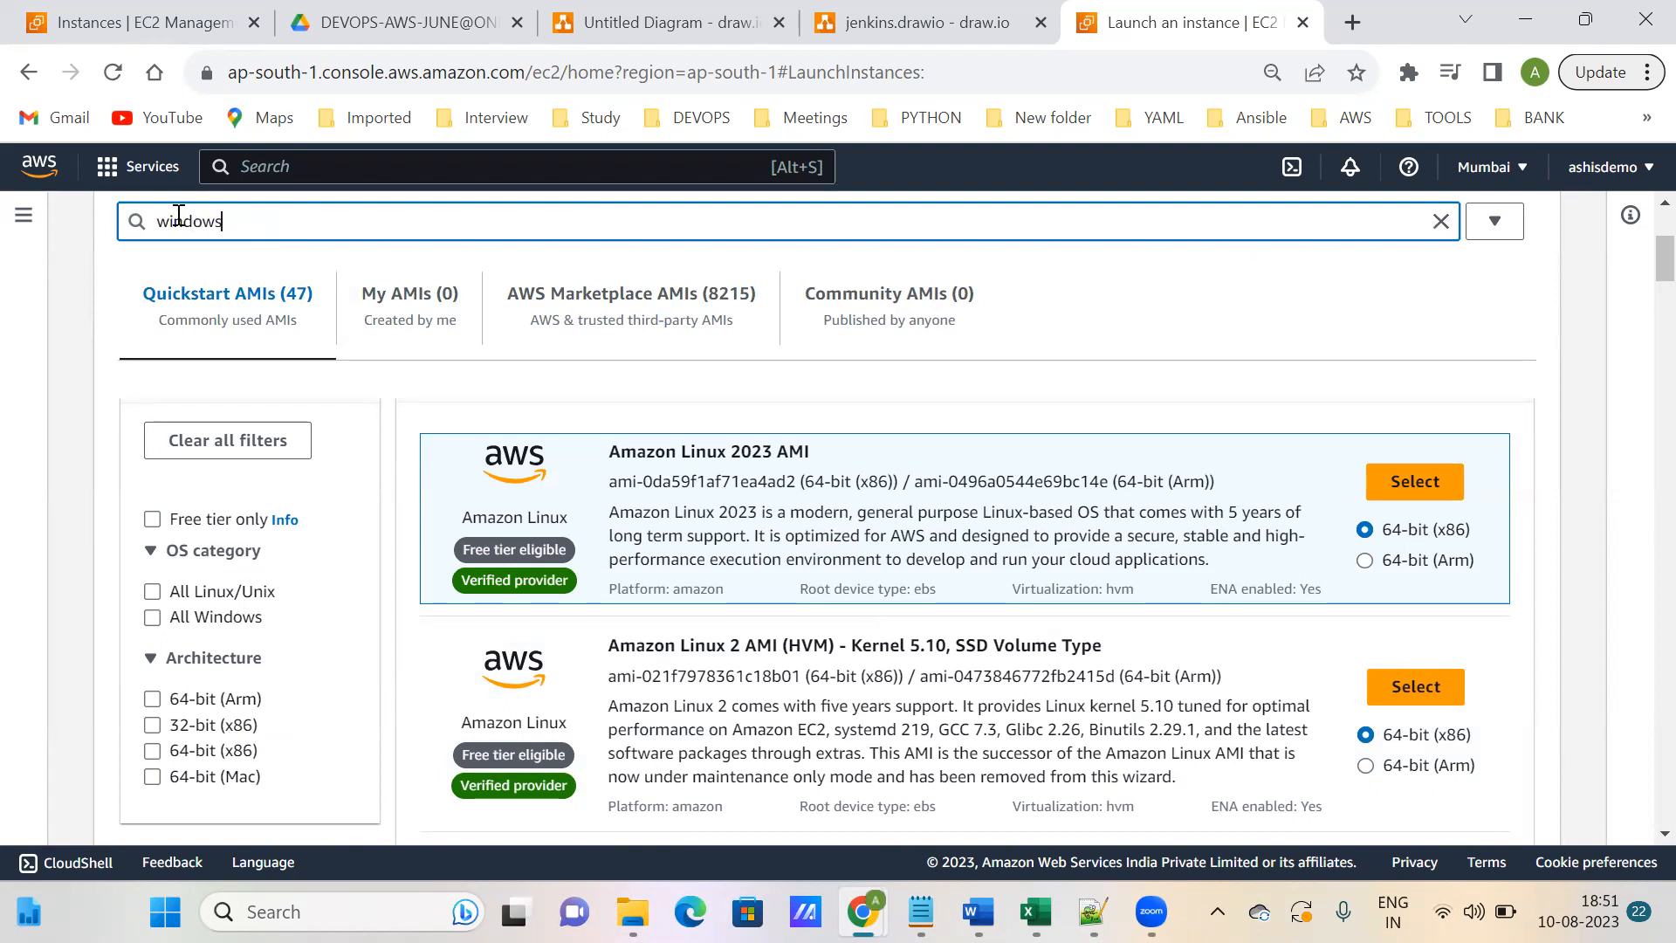
click(138, 221)
click(267, 224)
key(Return)
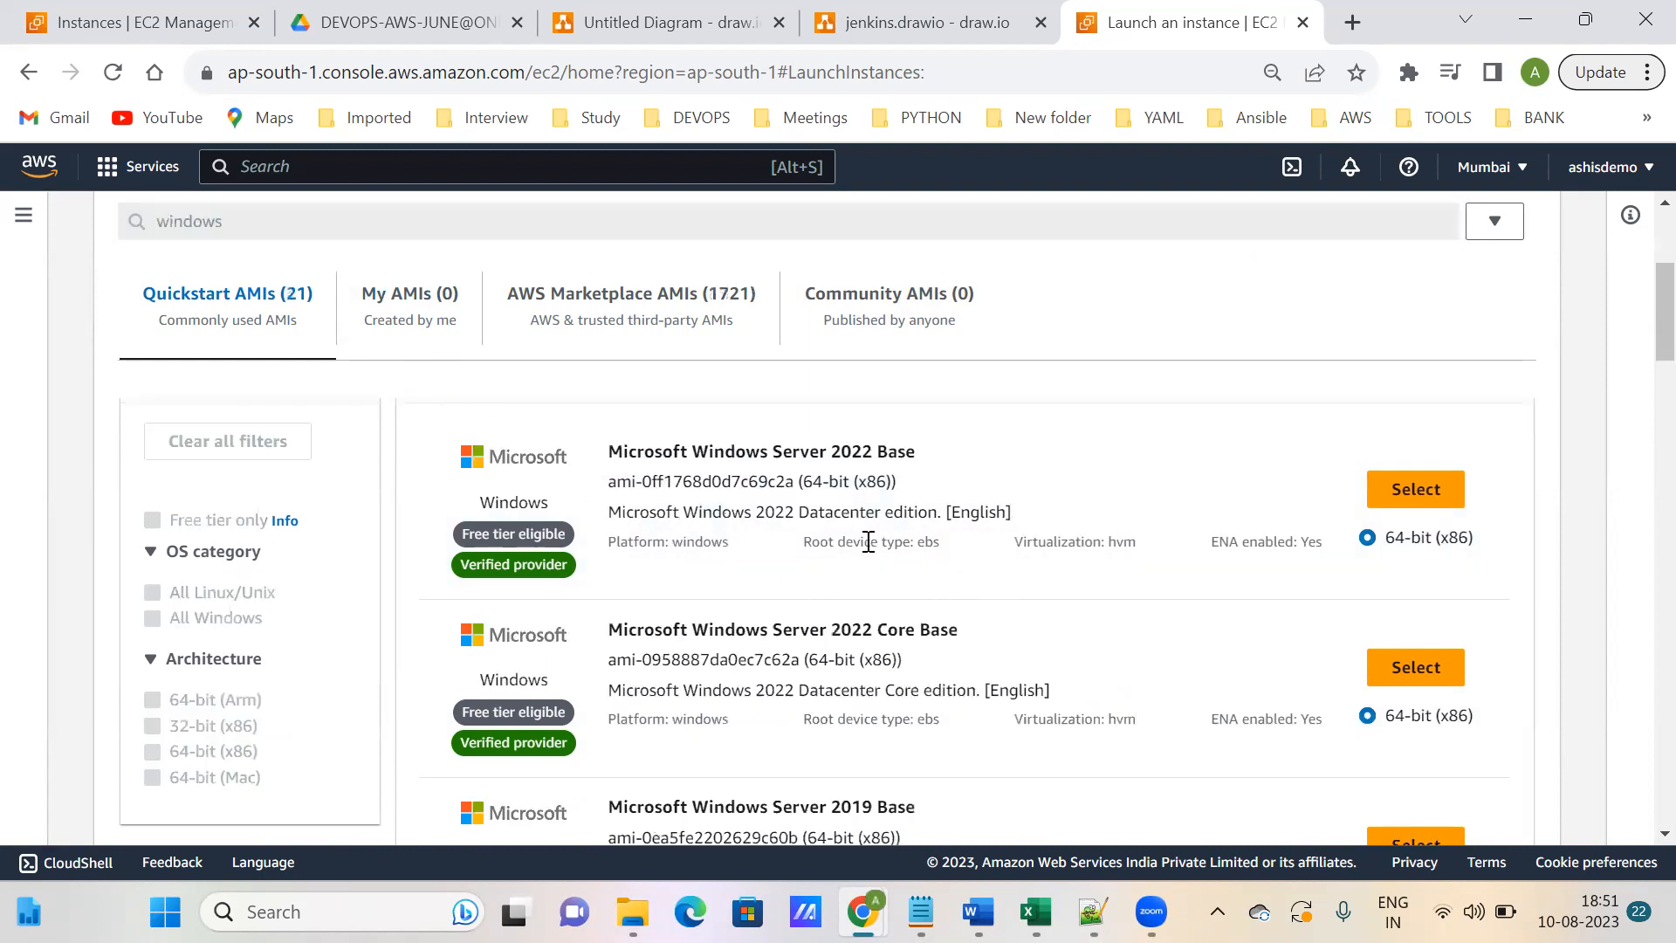
- Choose the Microsoft Windows Server 2019 Base image for the instance from the AMI results
scroll(628, 497, down, 1)
scroll(610, 501, up, 1)
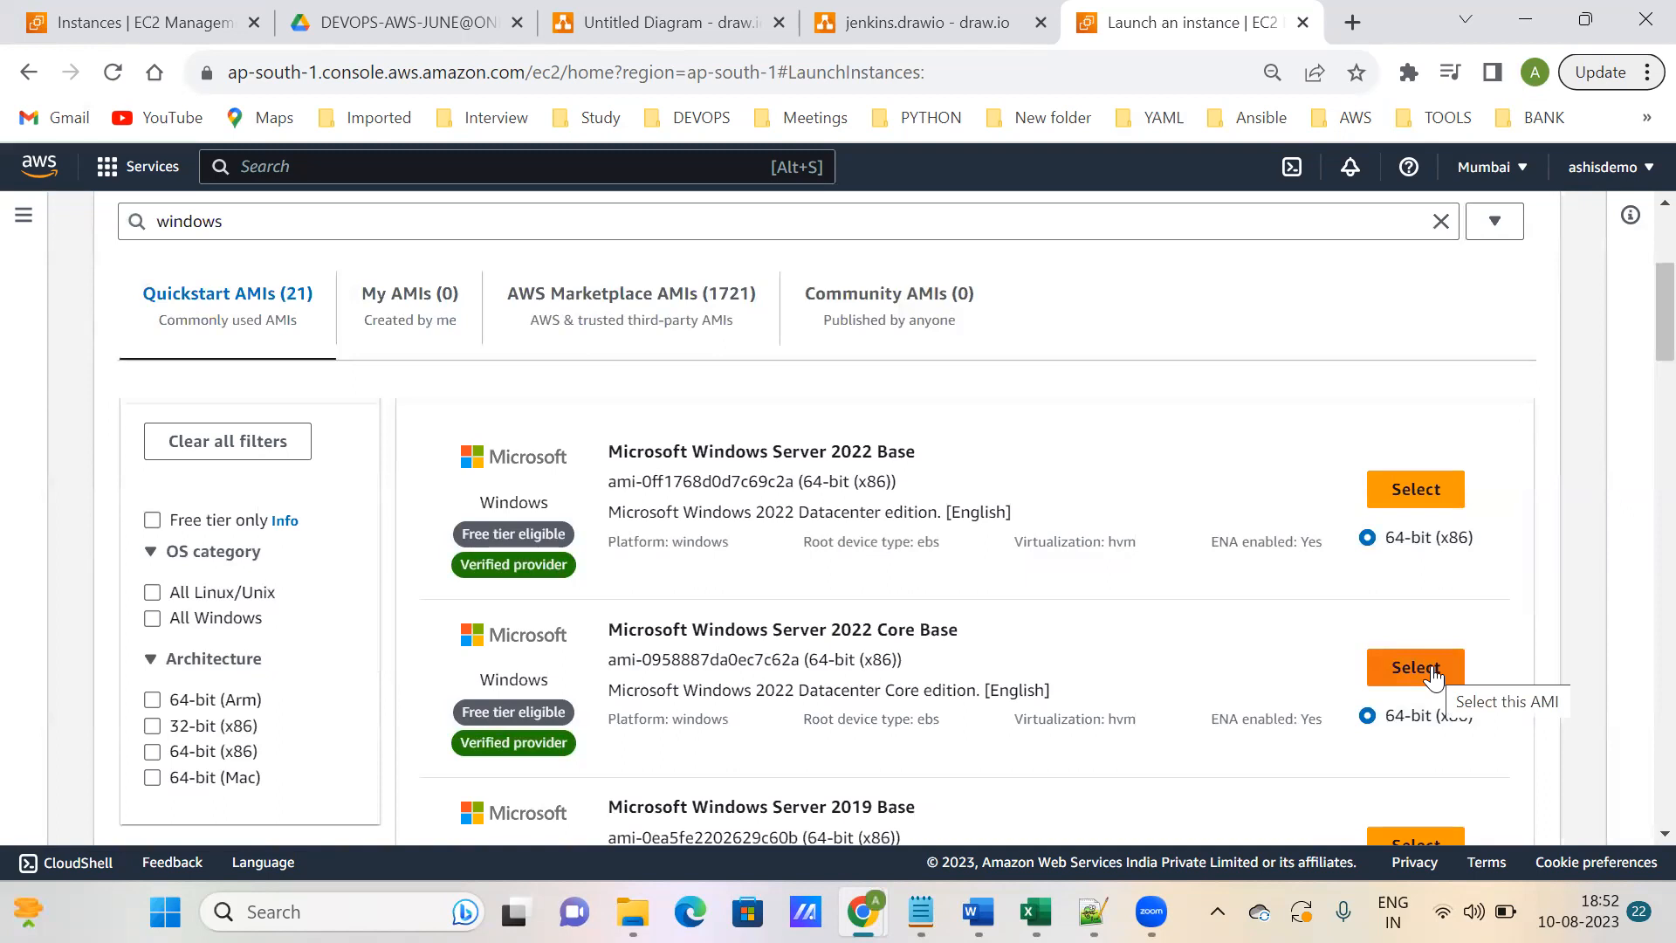
scroll(1397, 681, down, 1)
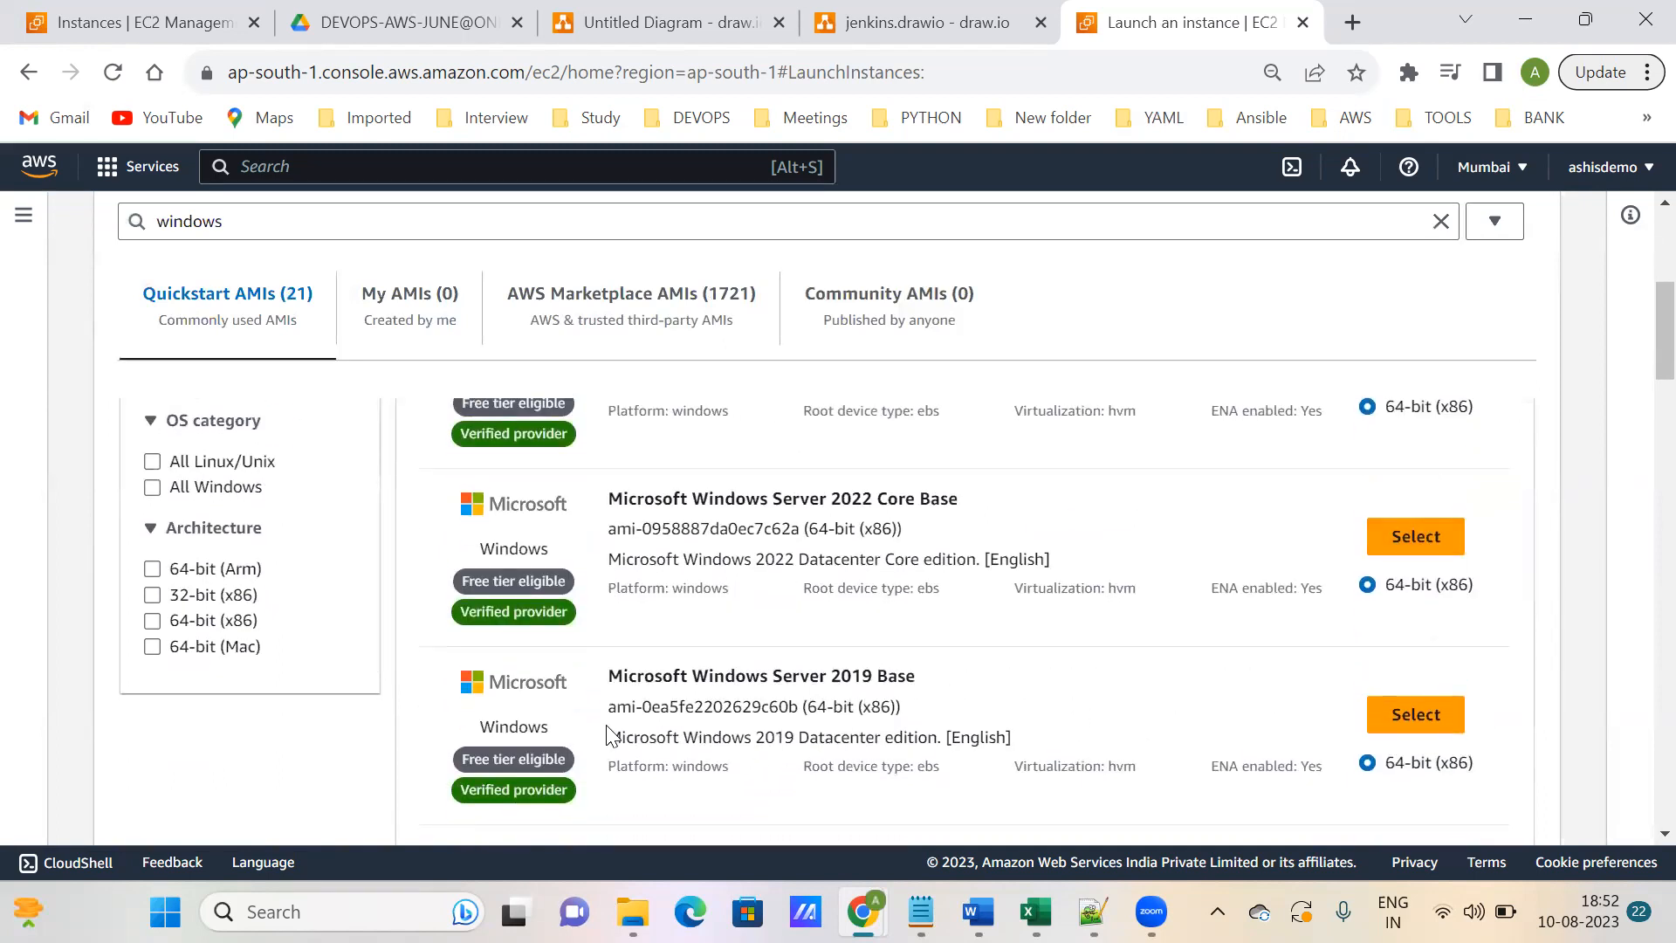
click(1409, 714)
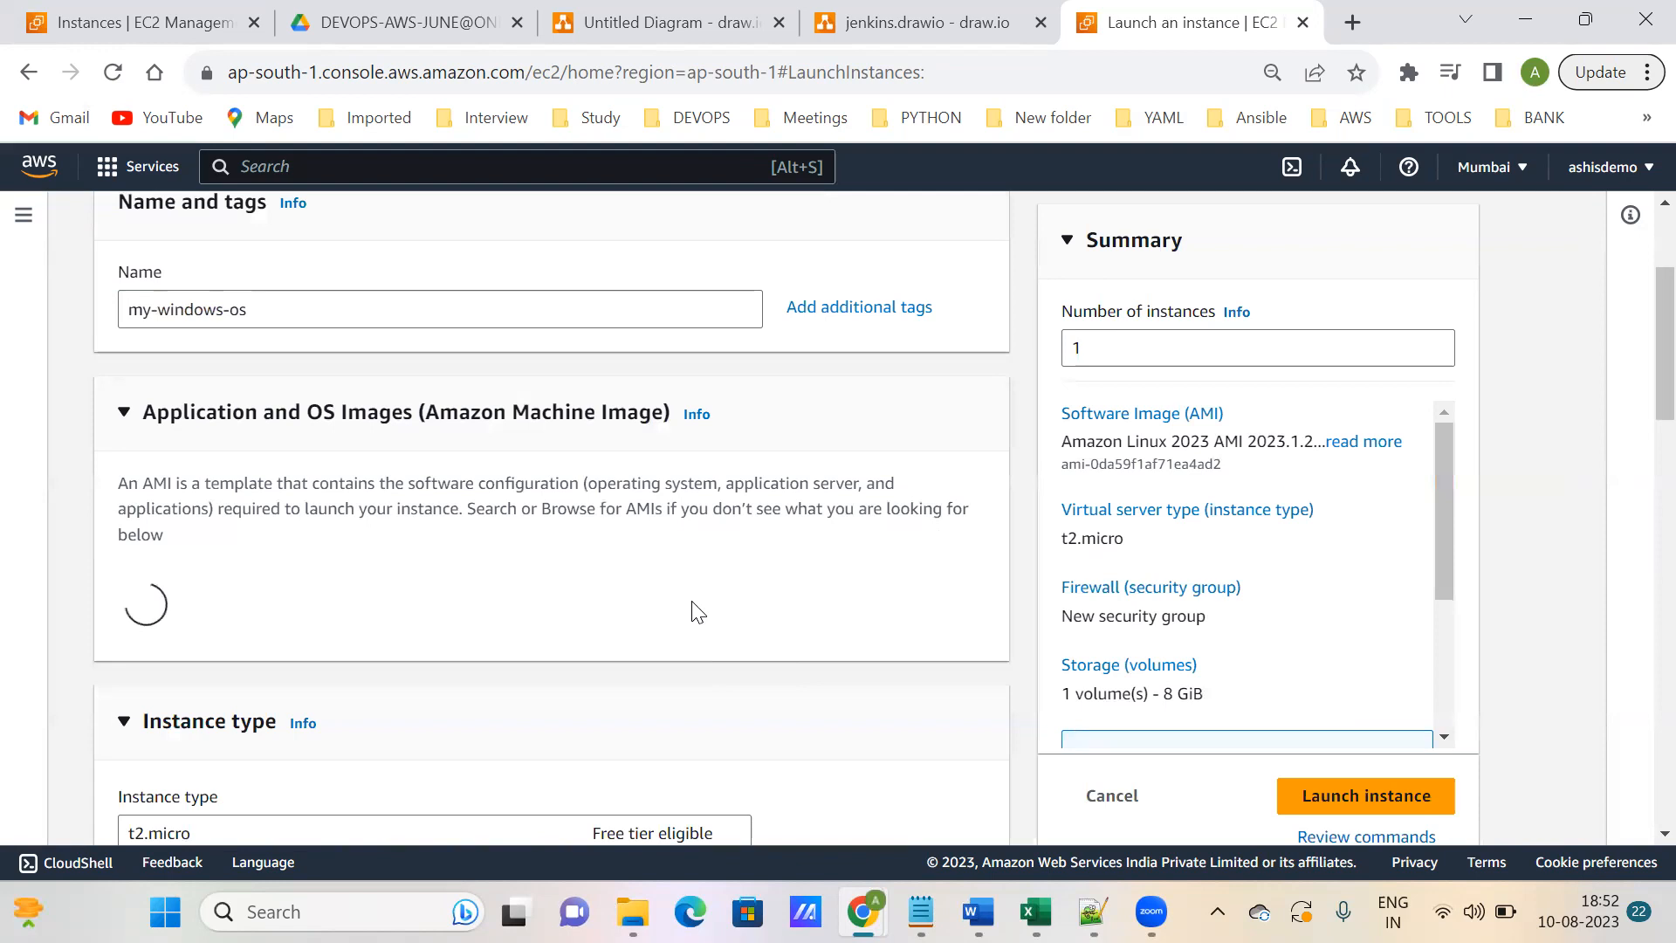
- Keep the t2.micro instance type and assign the existing mydocker key pair for login
scroll(539, 593, down, 5)
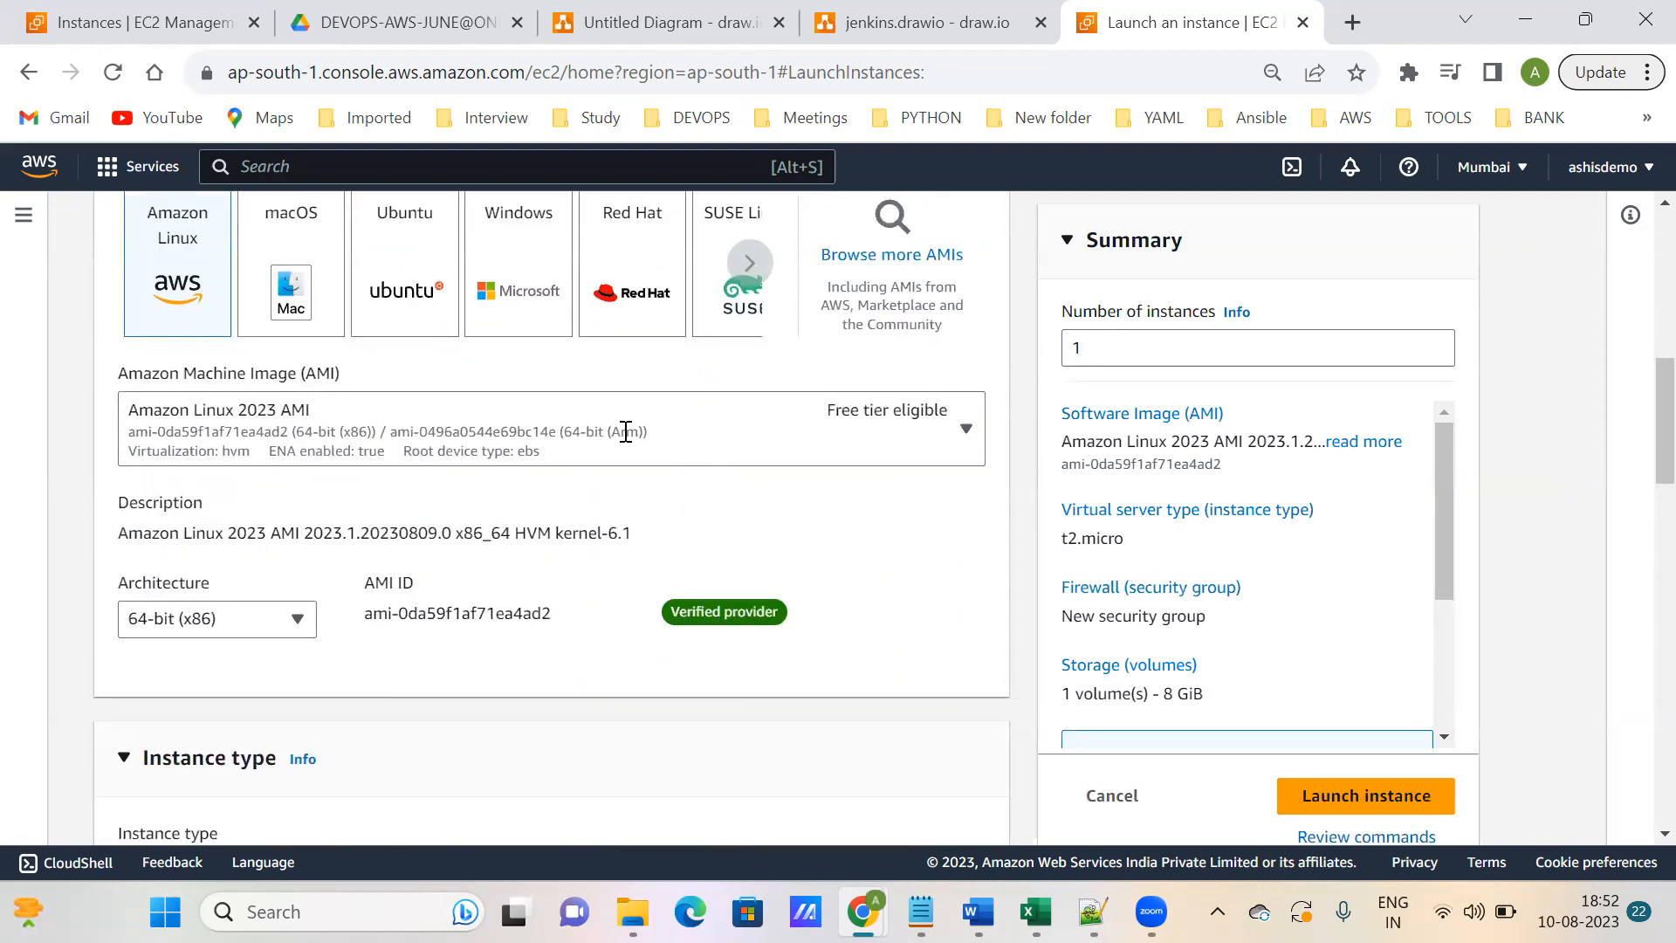
scroll(317, 559, down, 3)
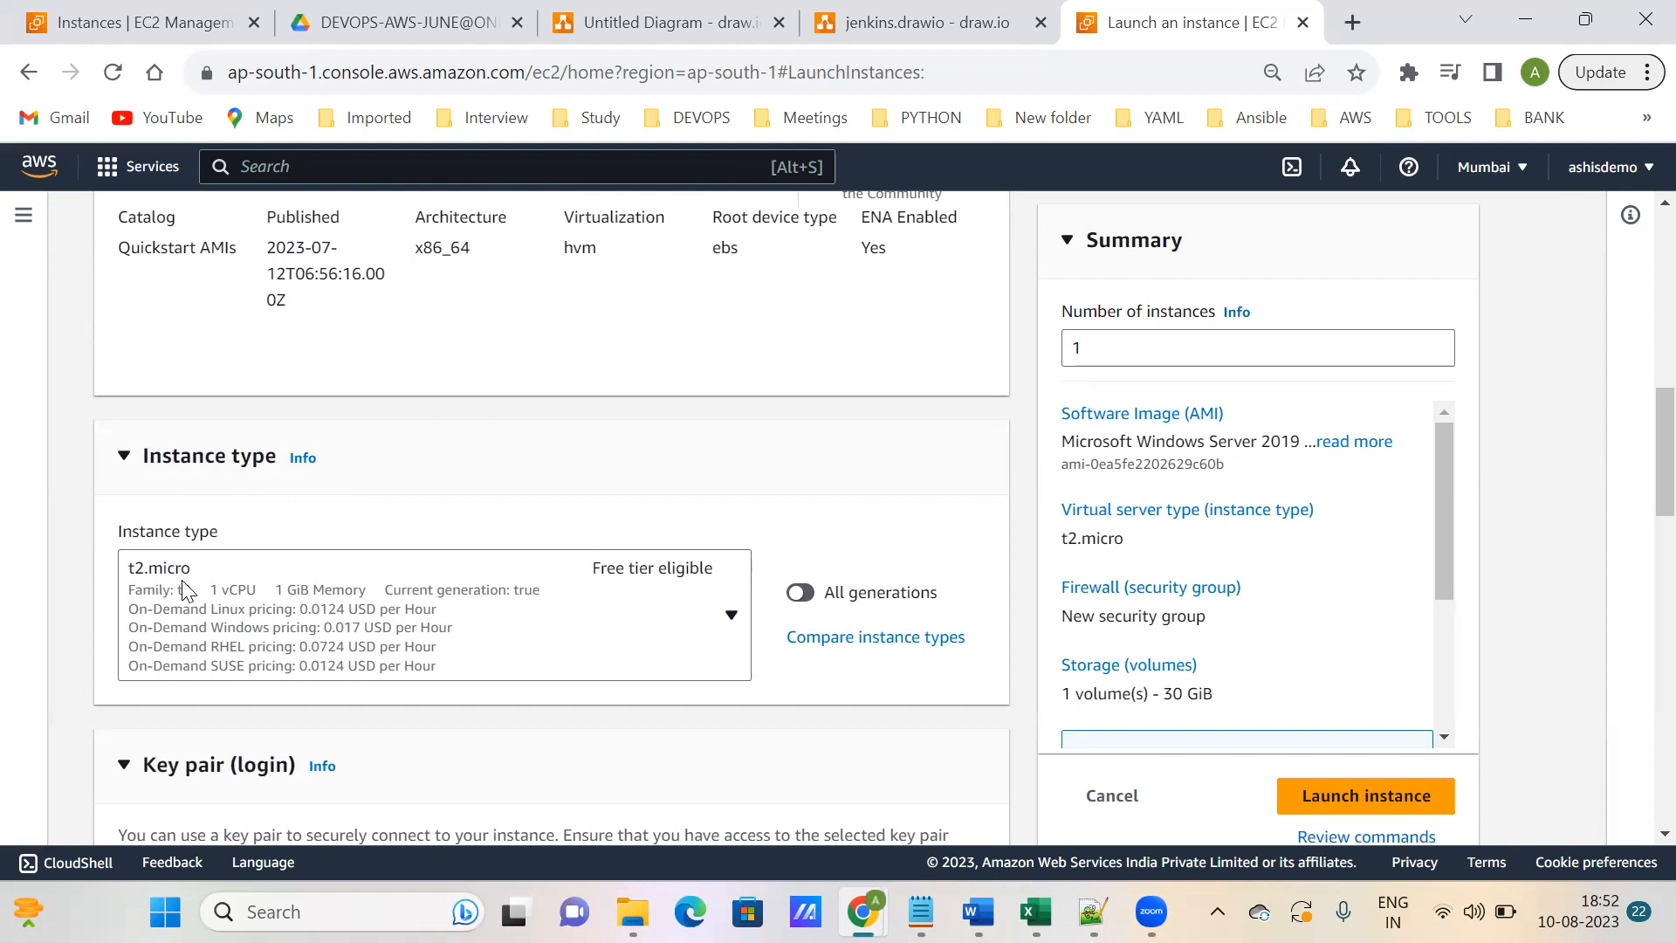
scroll(362, 694, down, 1)
scroll(375, 690, down, 2)
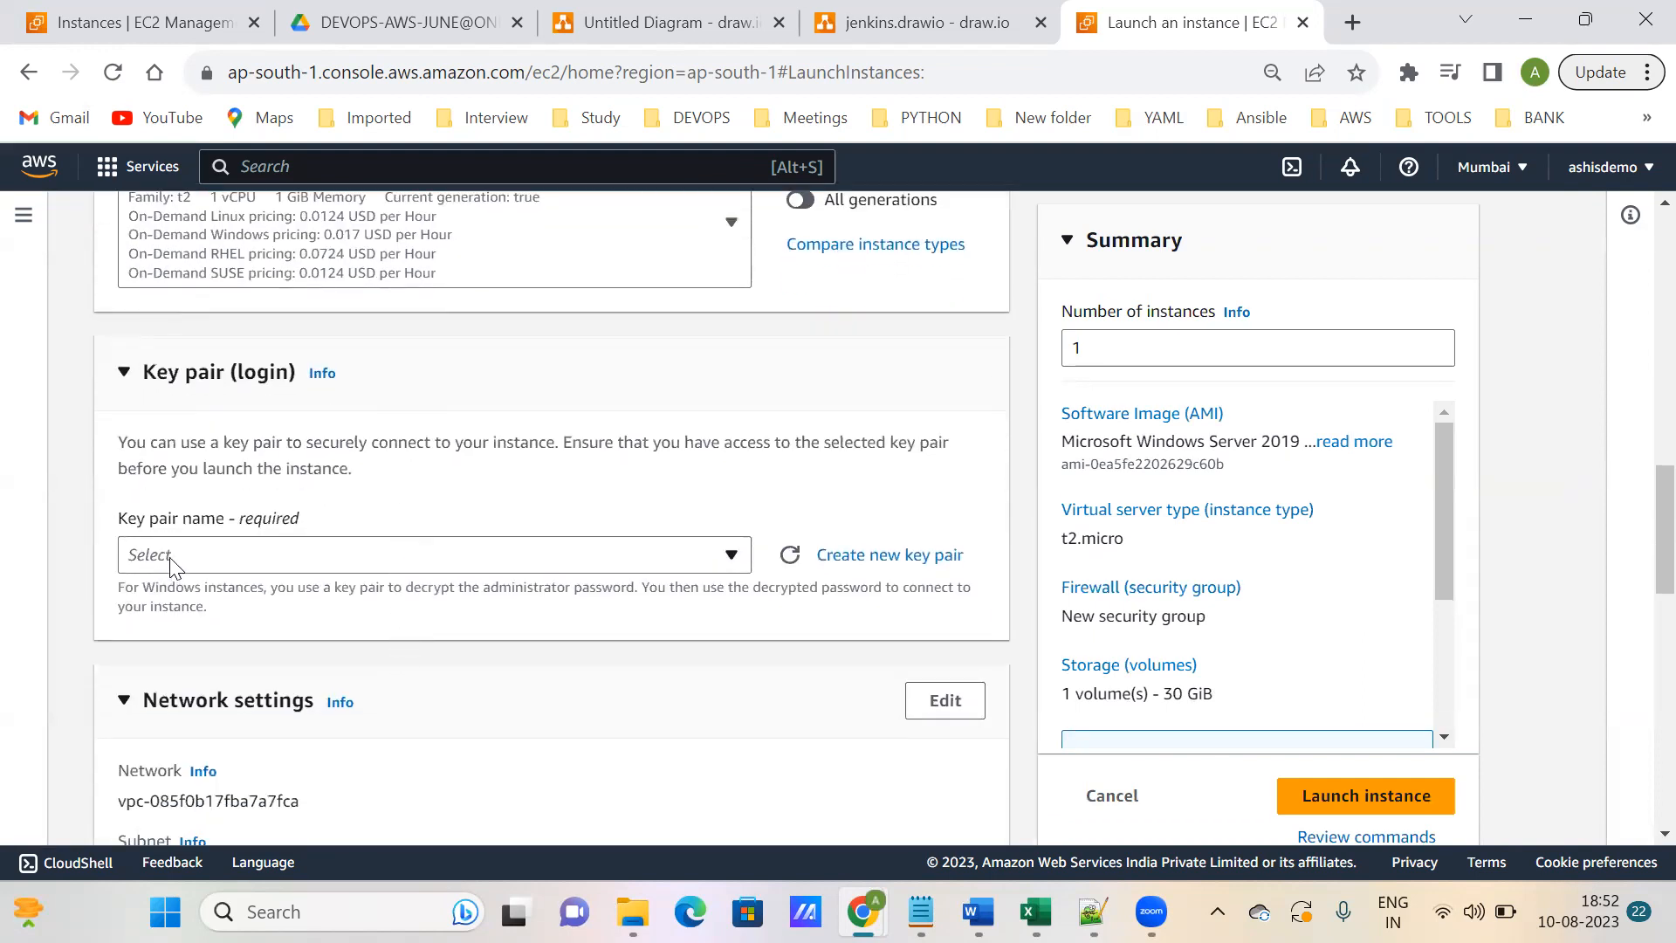
click(171, 561)
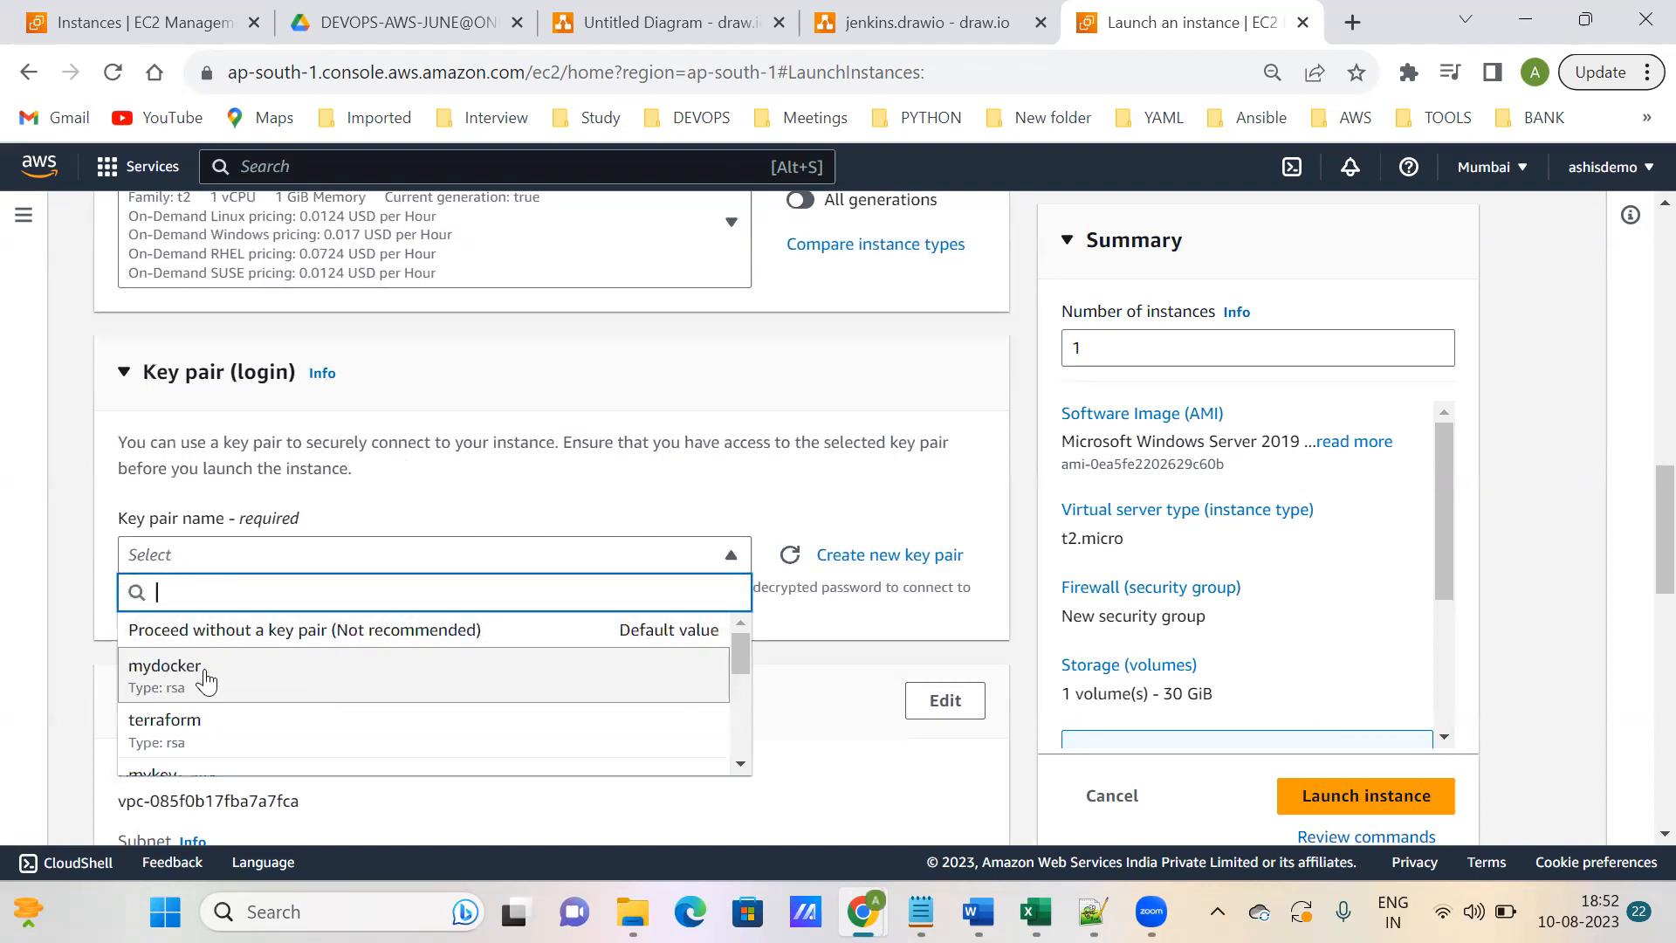
click(246, 656)
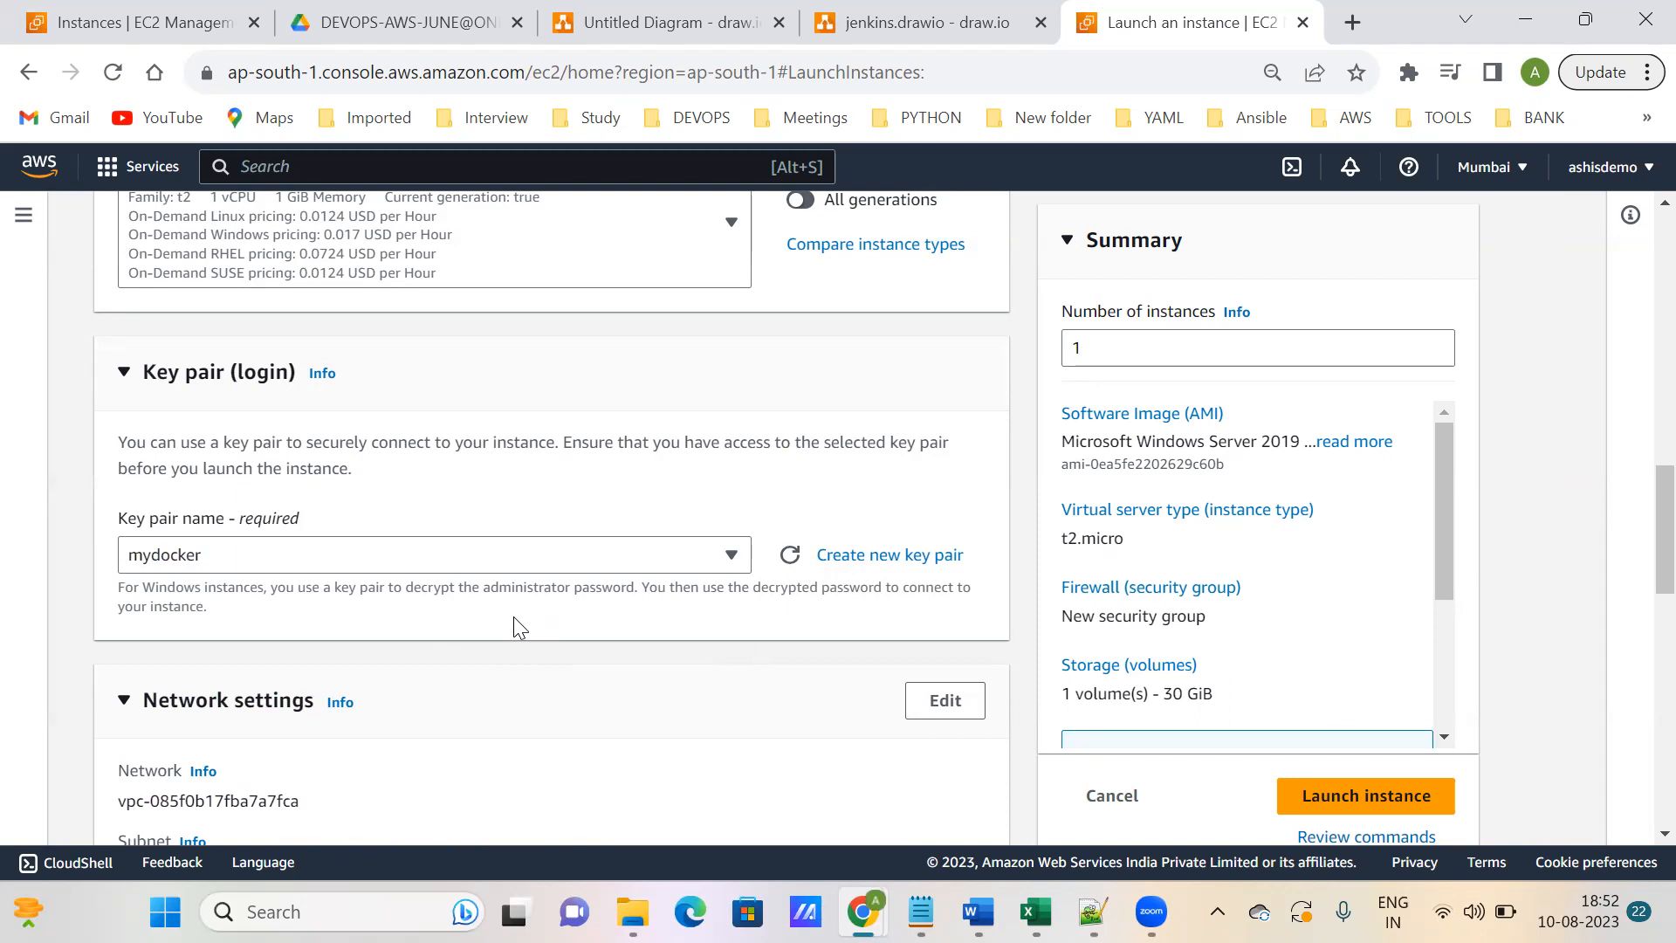
- Open the network settings for editing and review the new security group's inbound RDP rule
scroll(514, 616, down, 5)
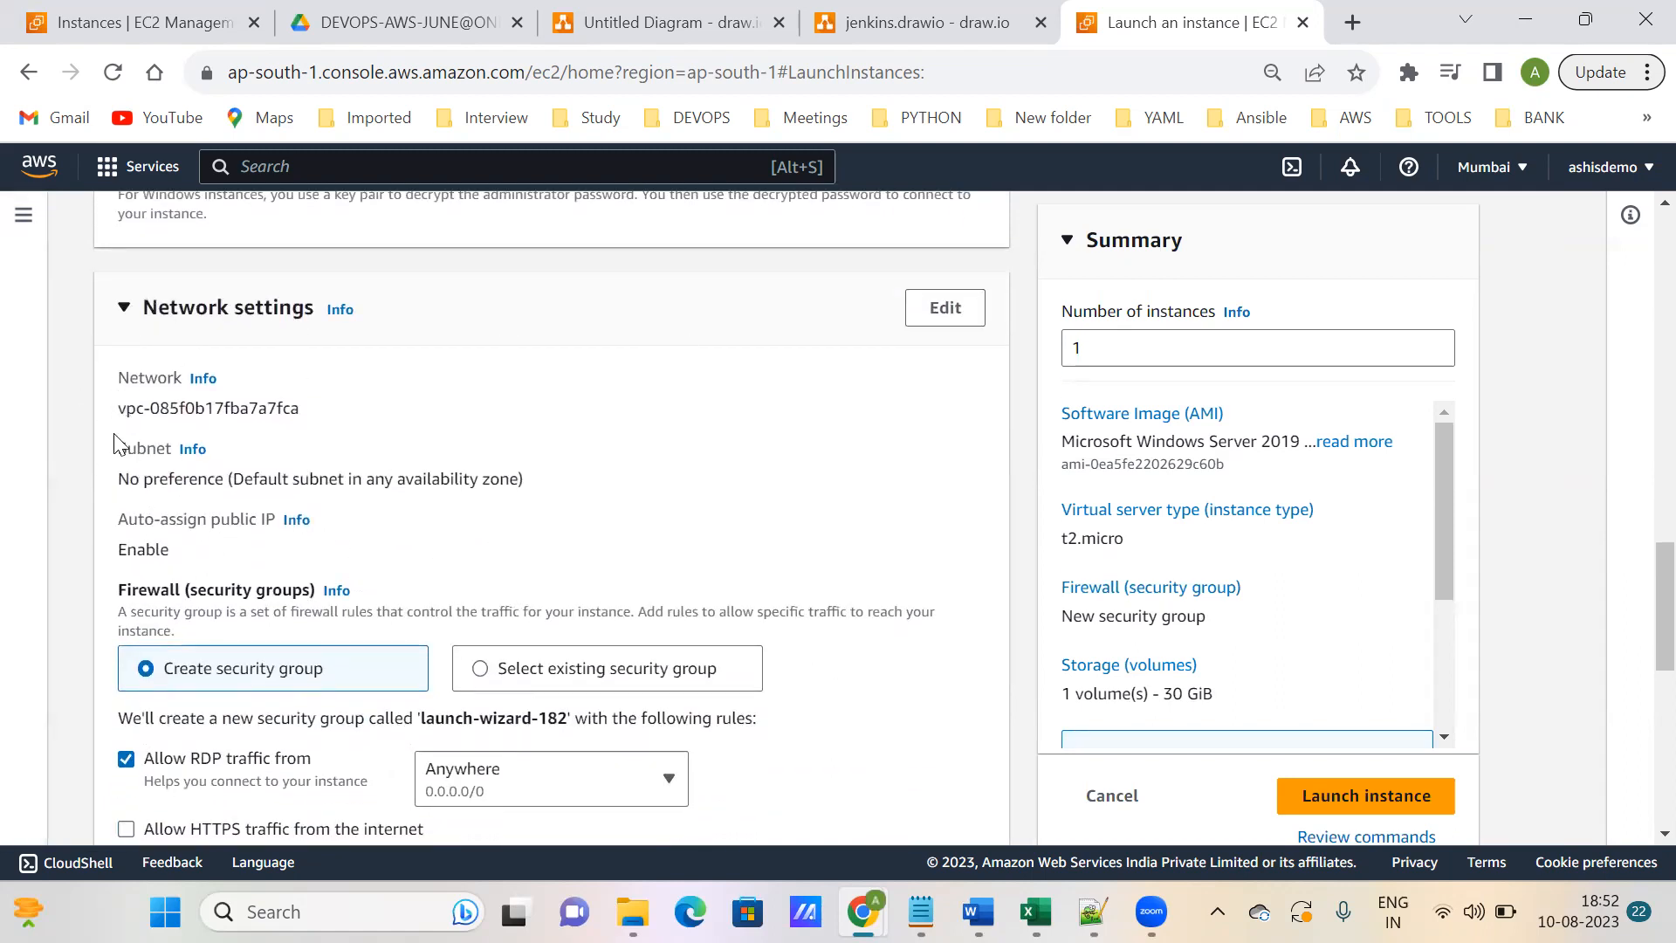
scroll(149, 567, down, 2)
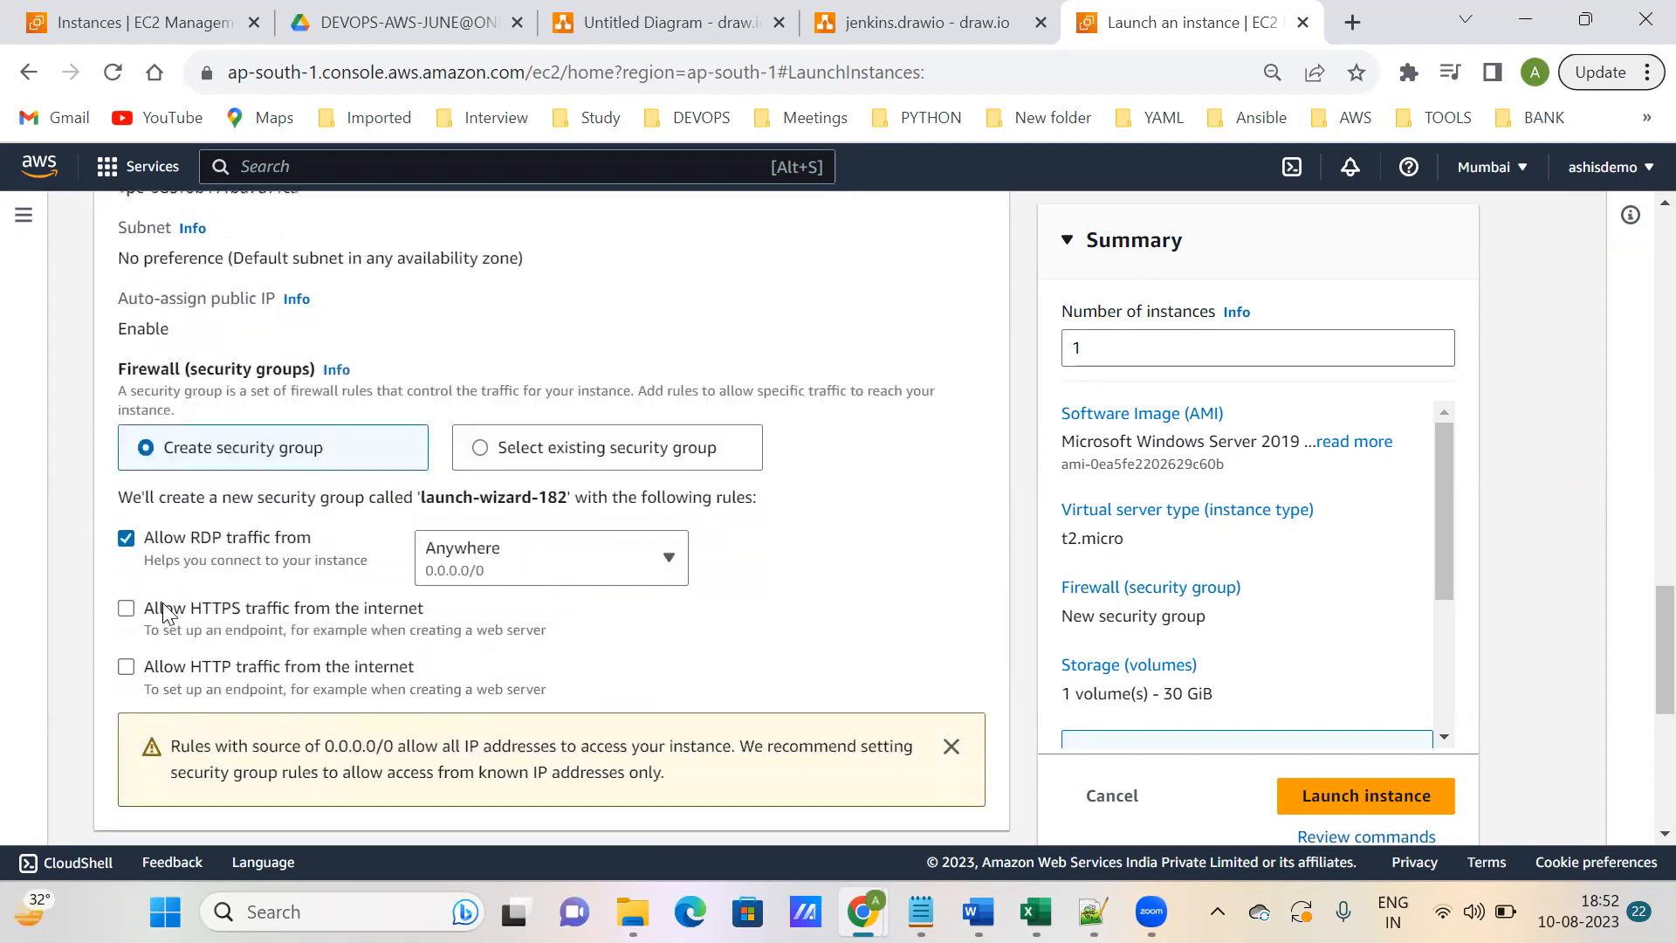
scroll(430, 589, up, 1)
scroll(430, 590, up, 1)
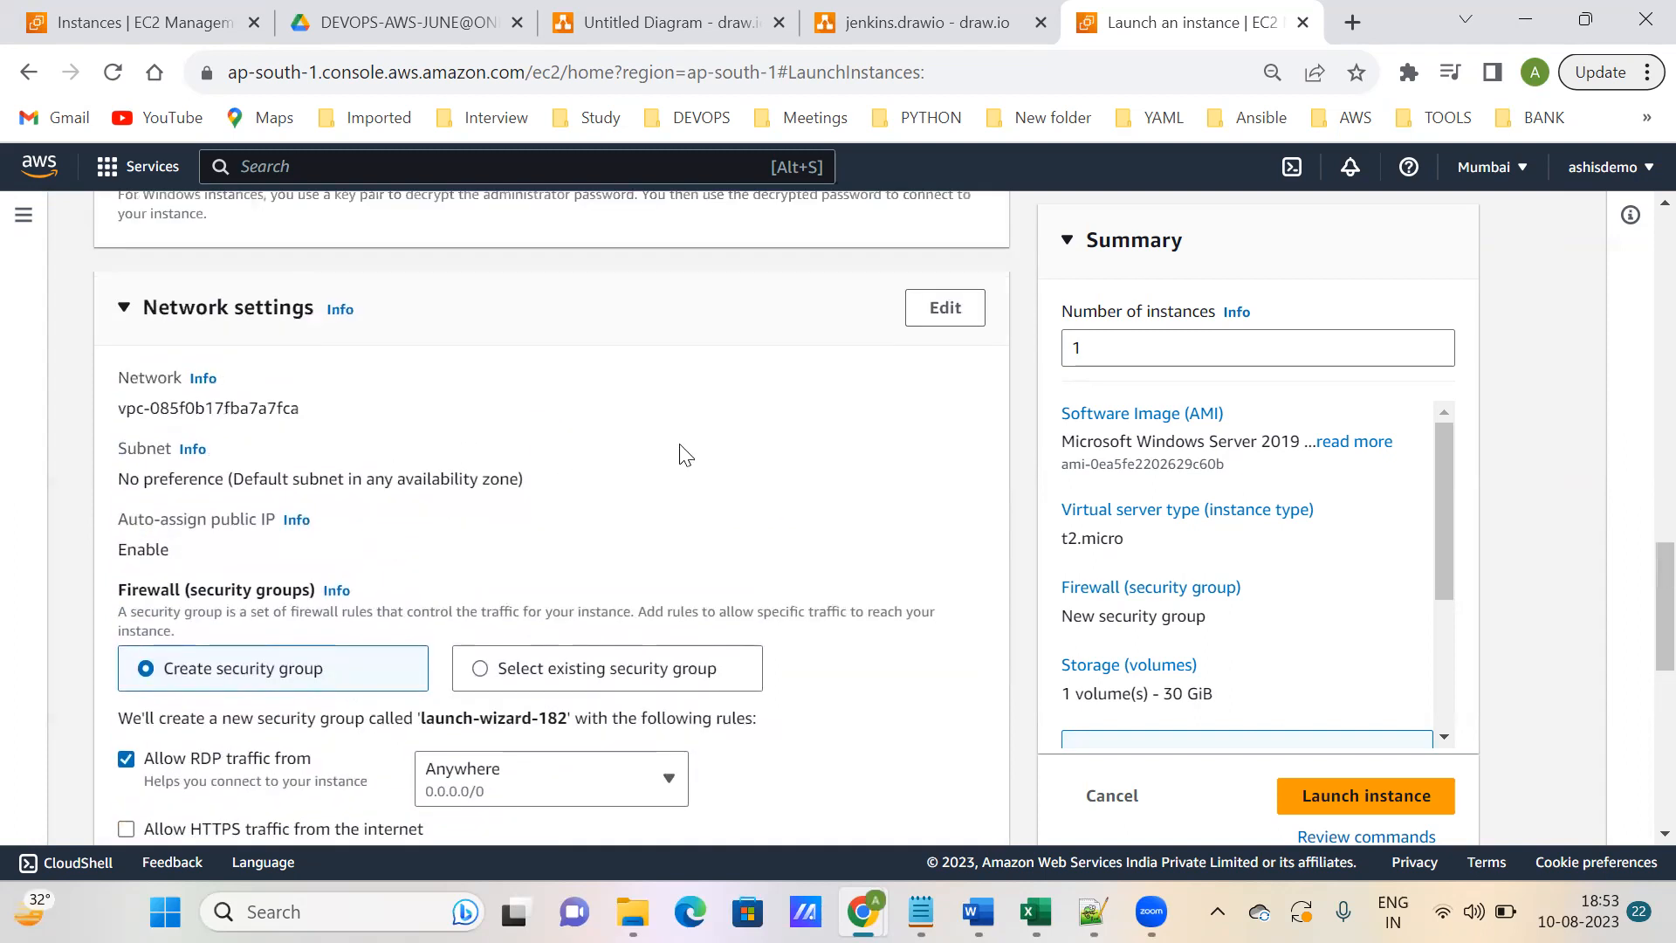
click(942, 328)
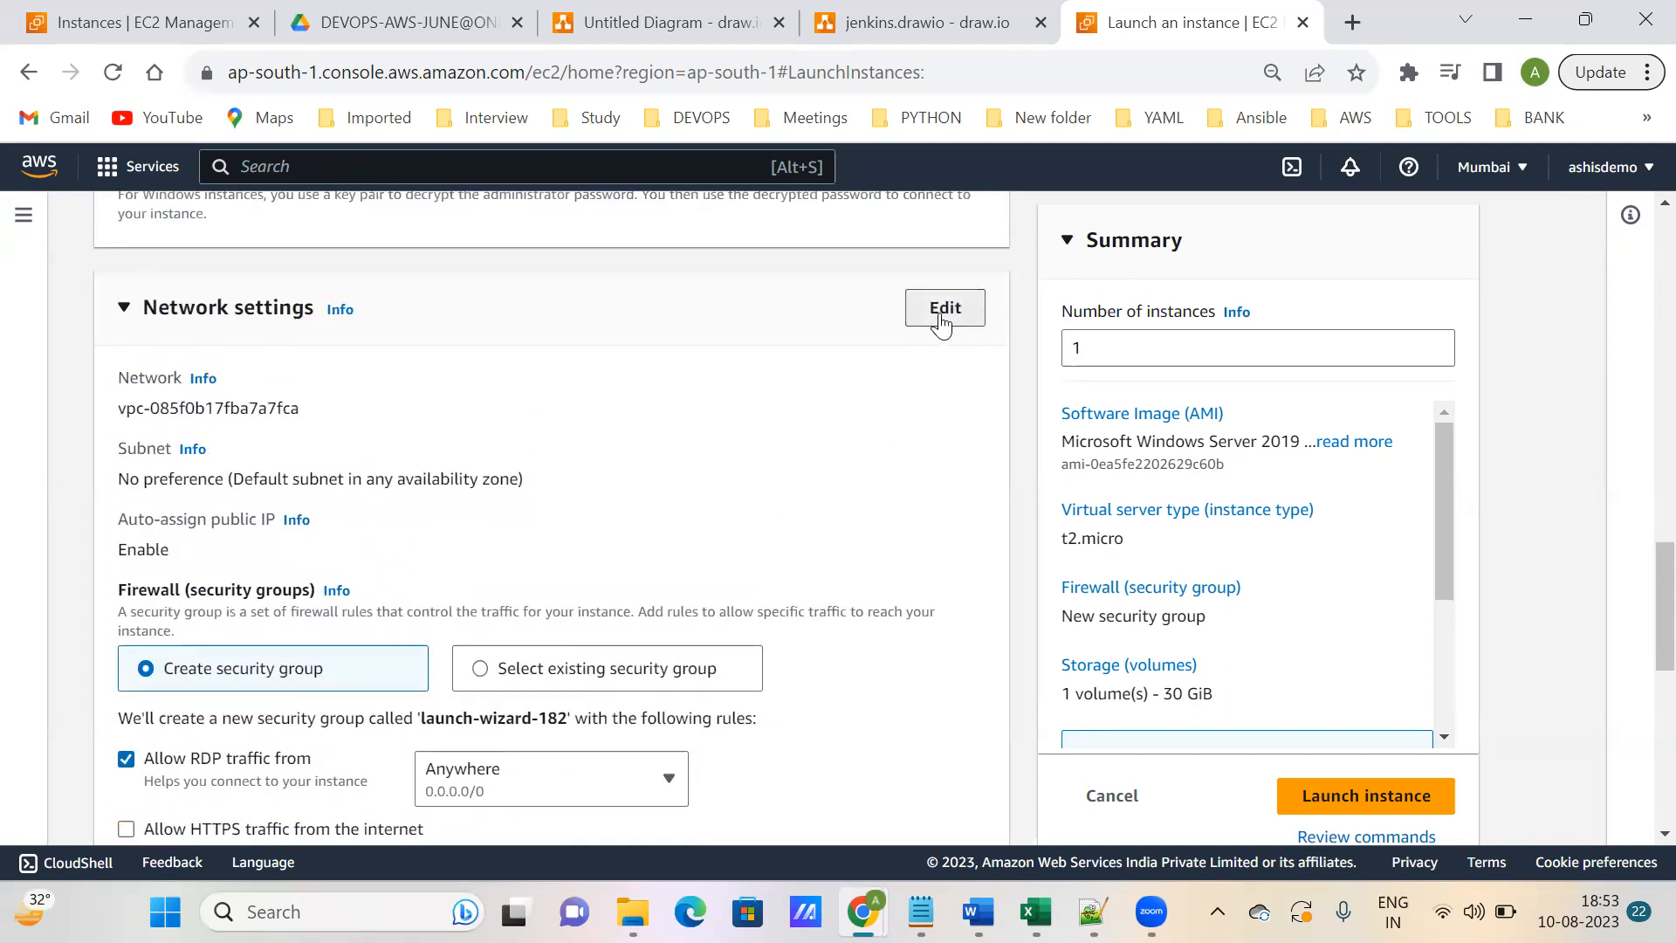
scroll(548, 560, down, 6)
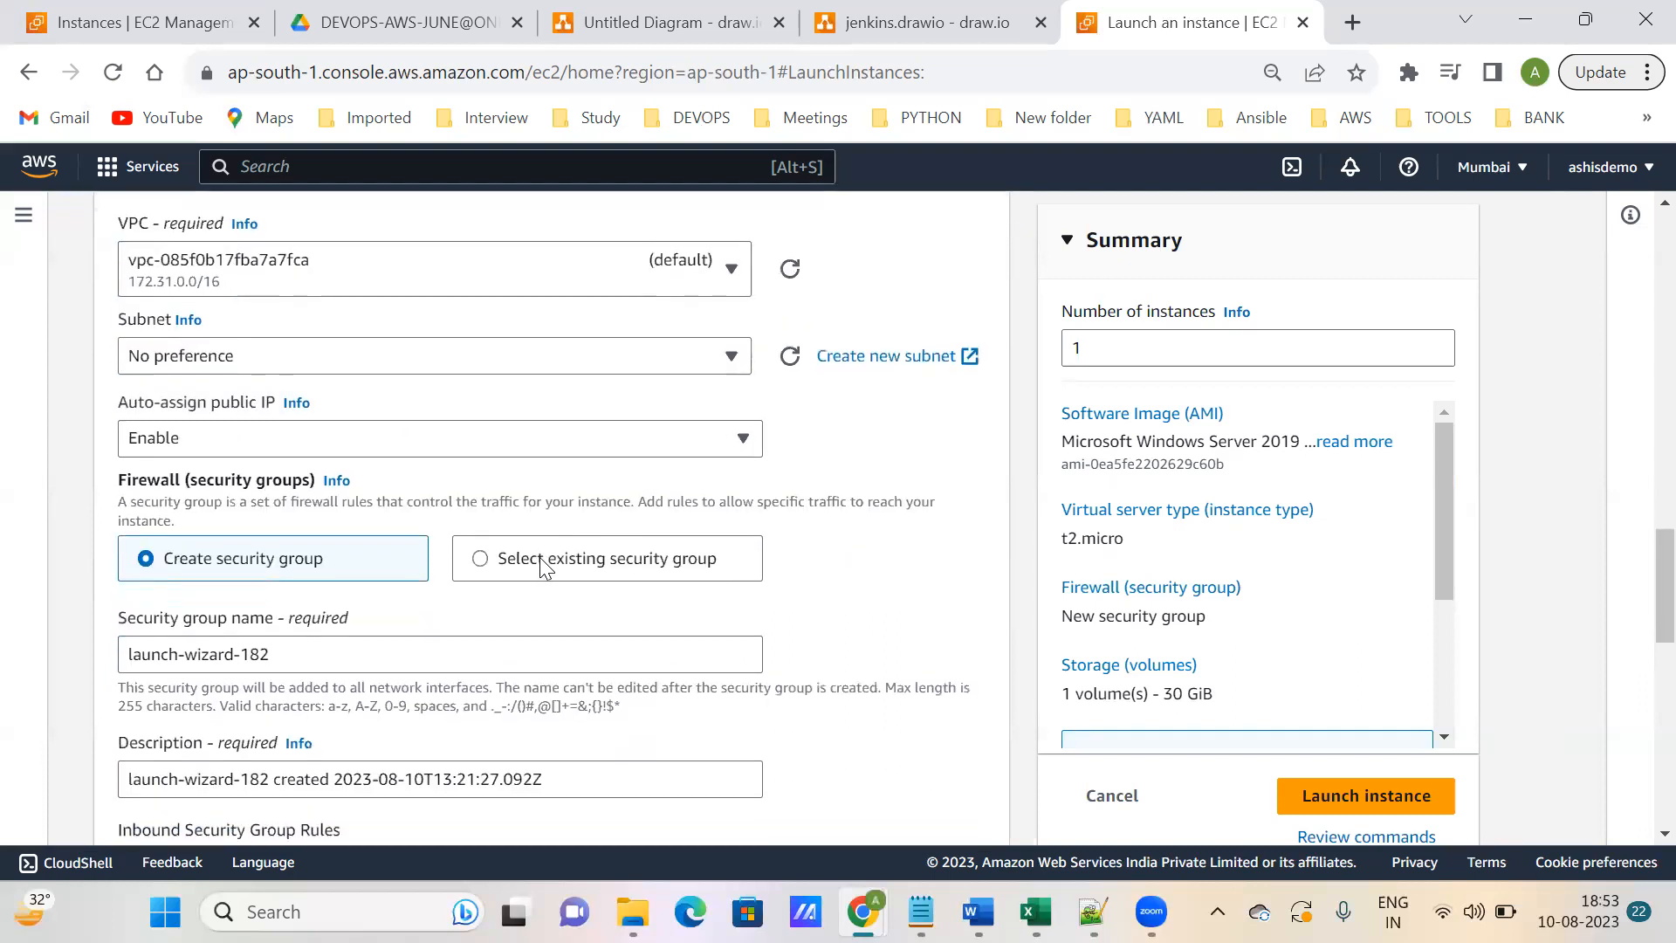
scroll(514, 586, down, 1)
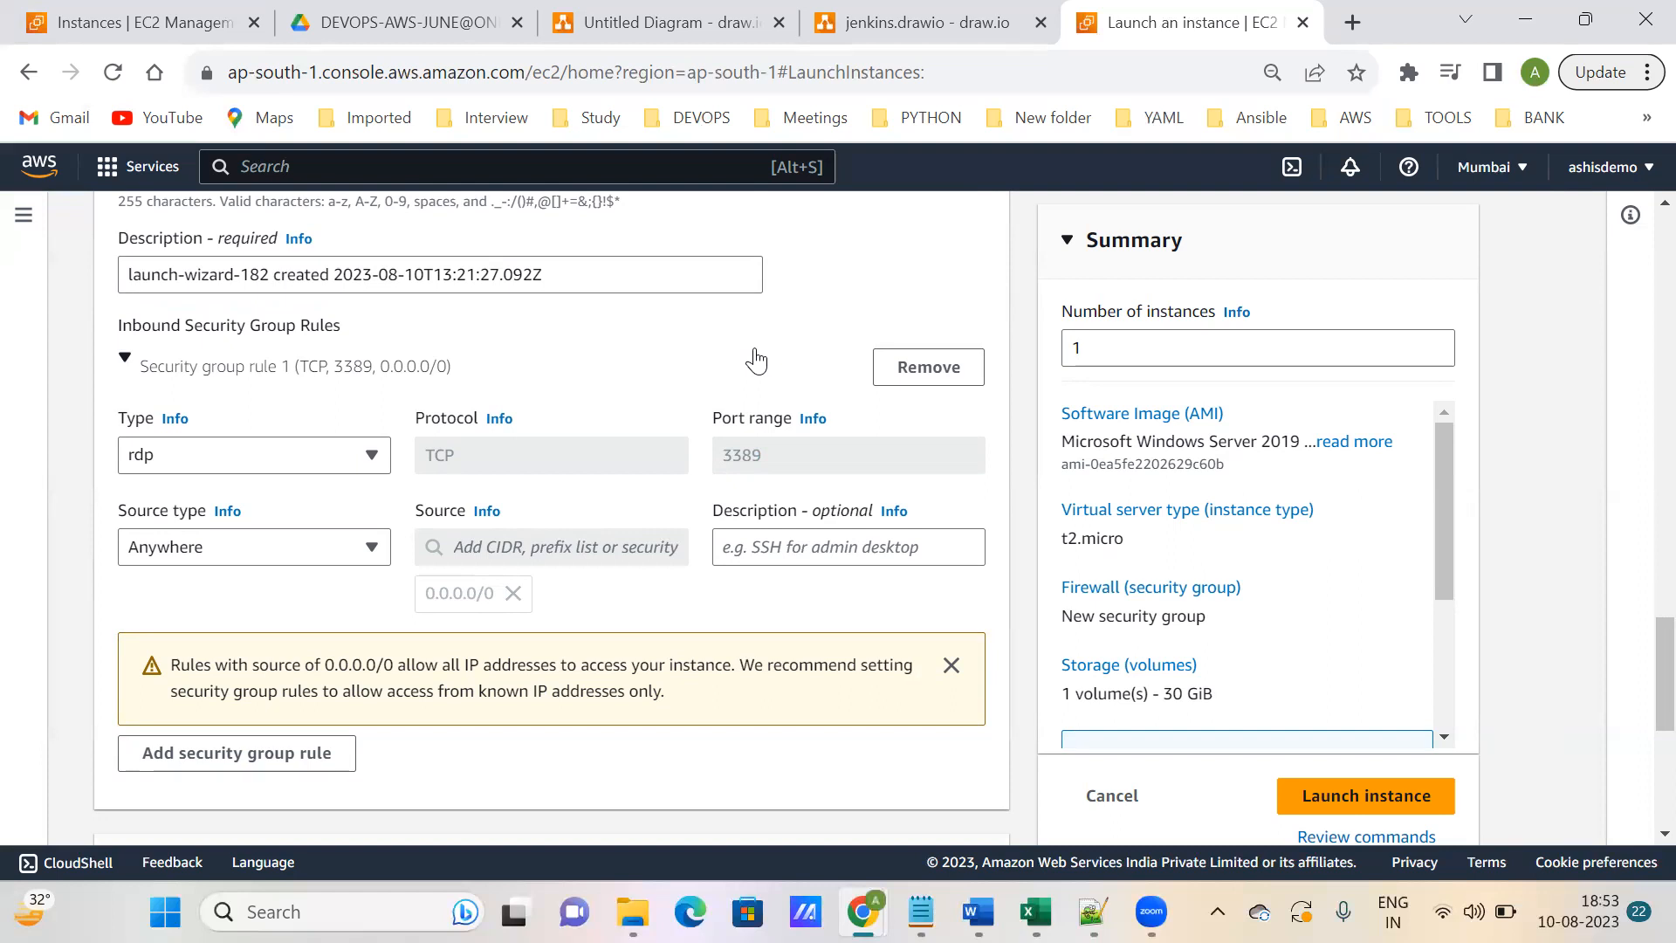
- Keep the 30 GiB gp2 root volume and launch the instance
scroll(738, 490, down, 5)
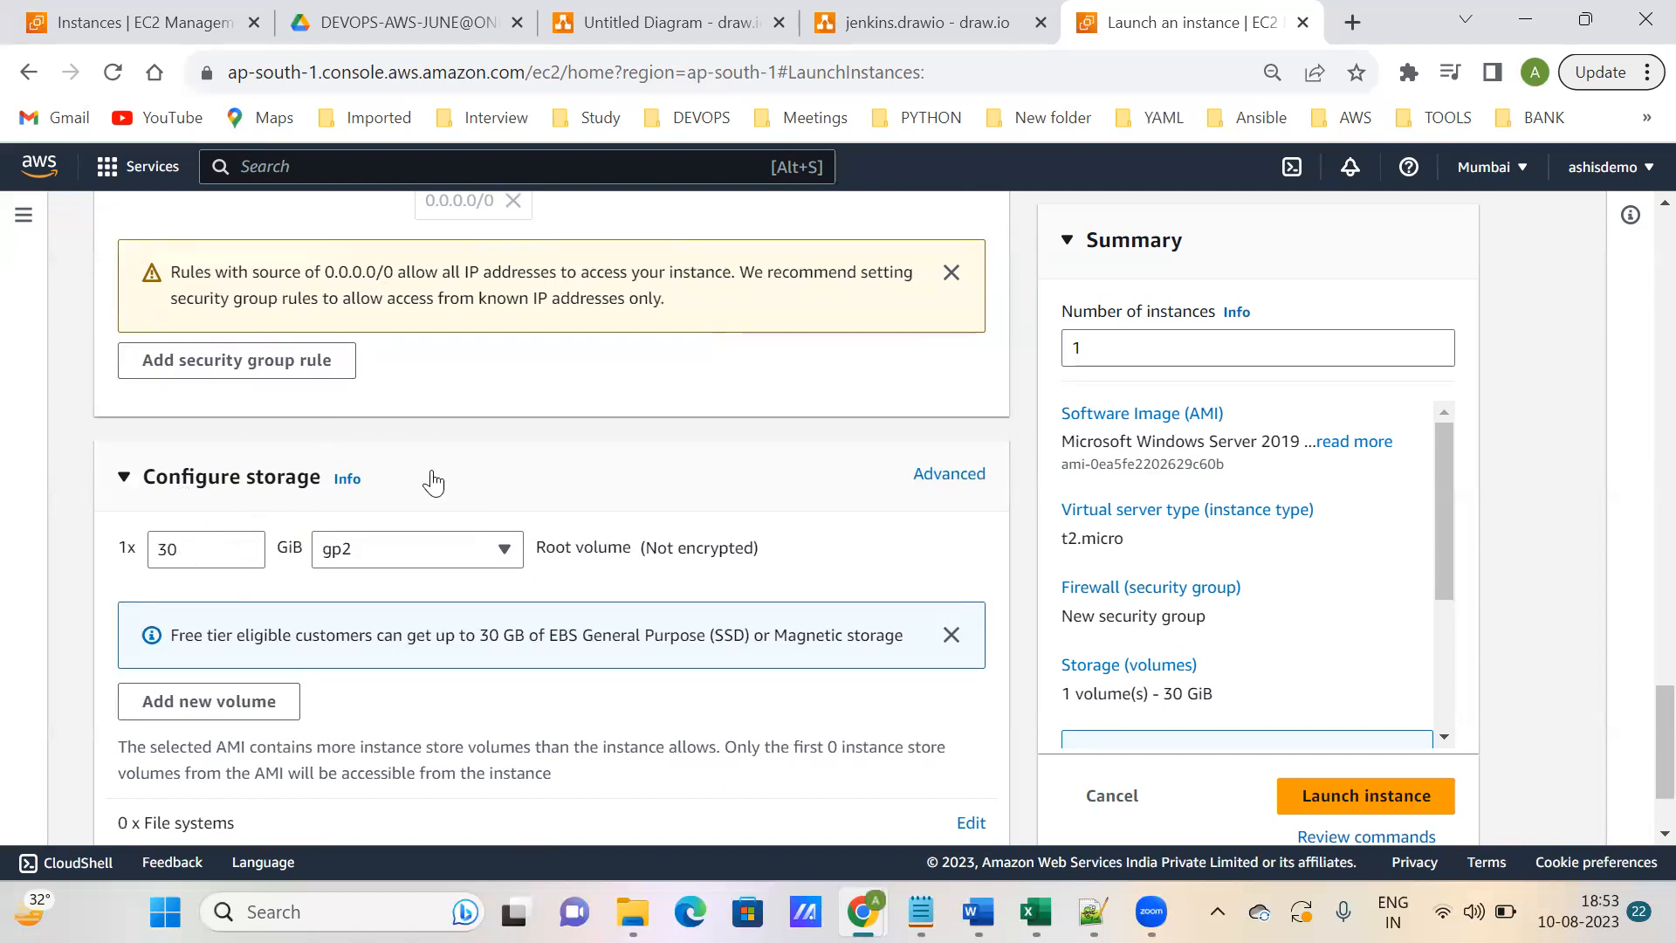
scroll(807, 725, down, 2)
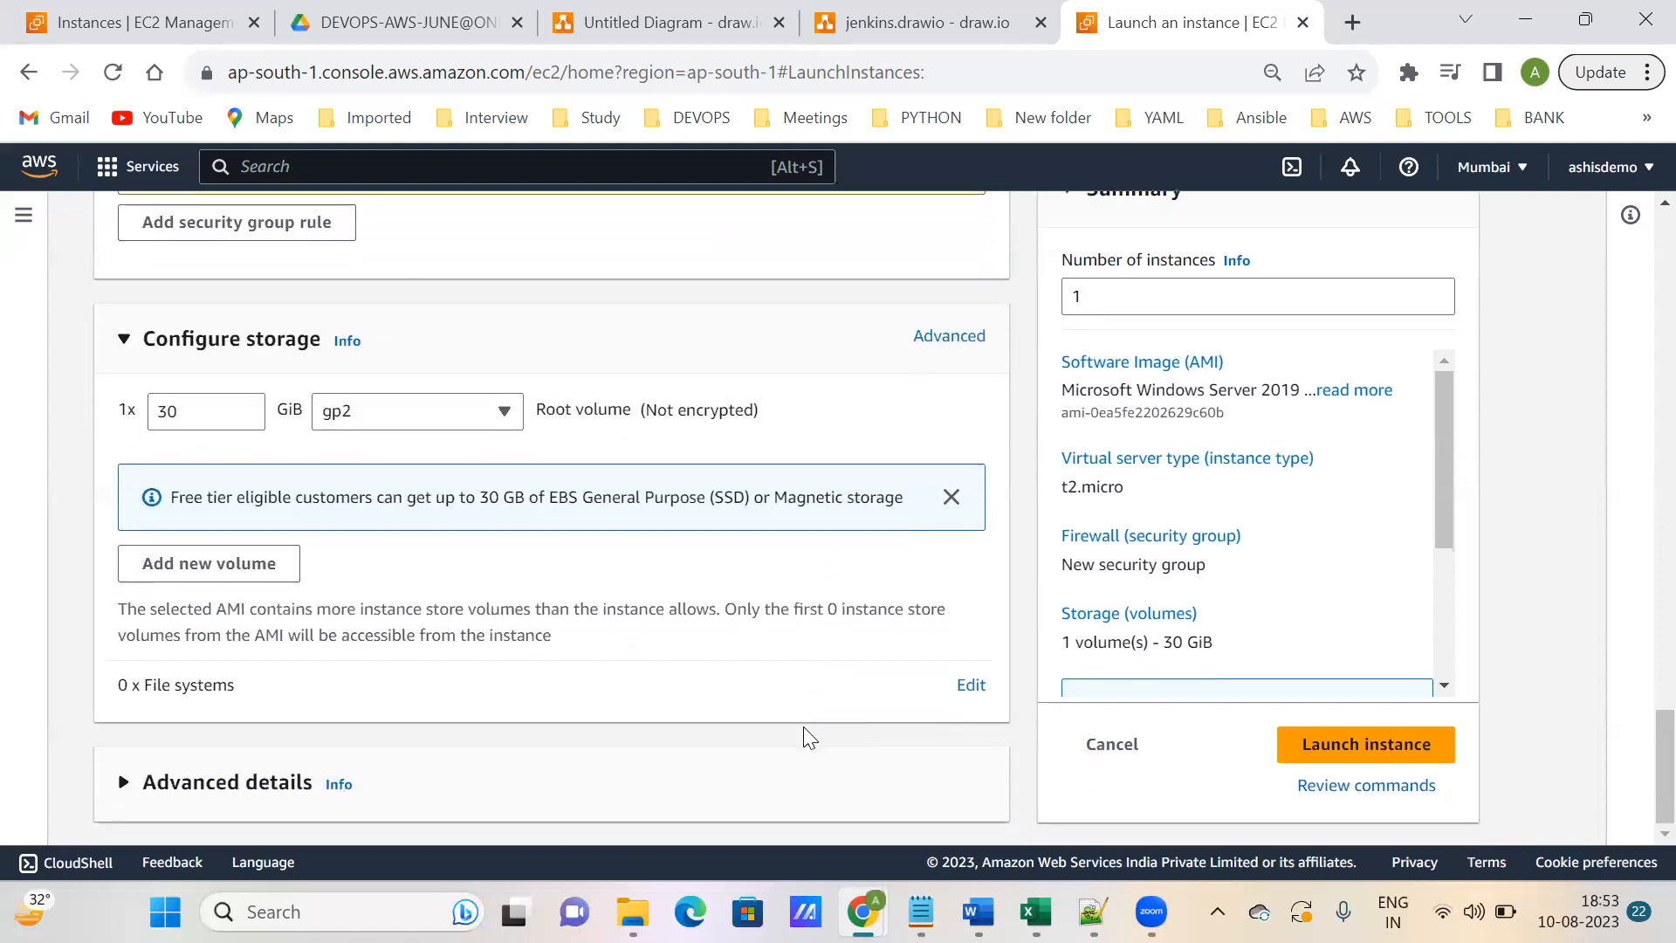
click(1382, 764)
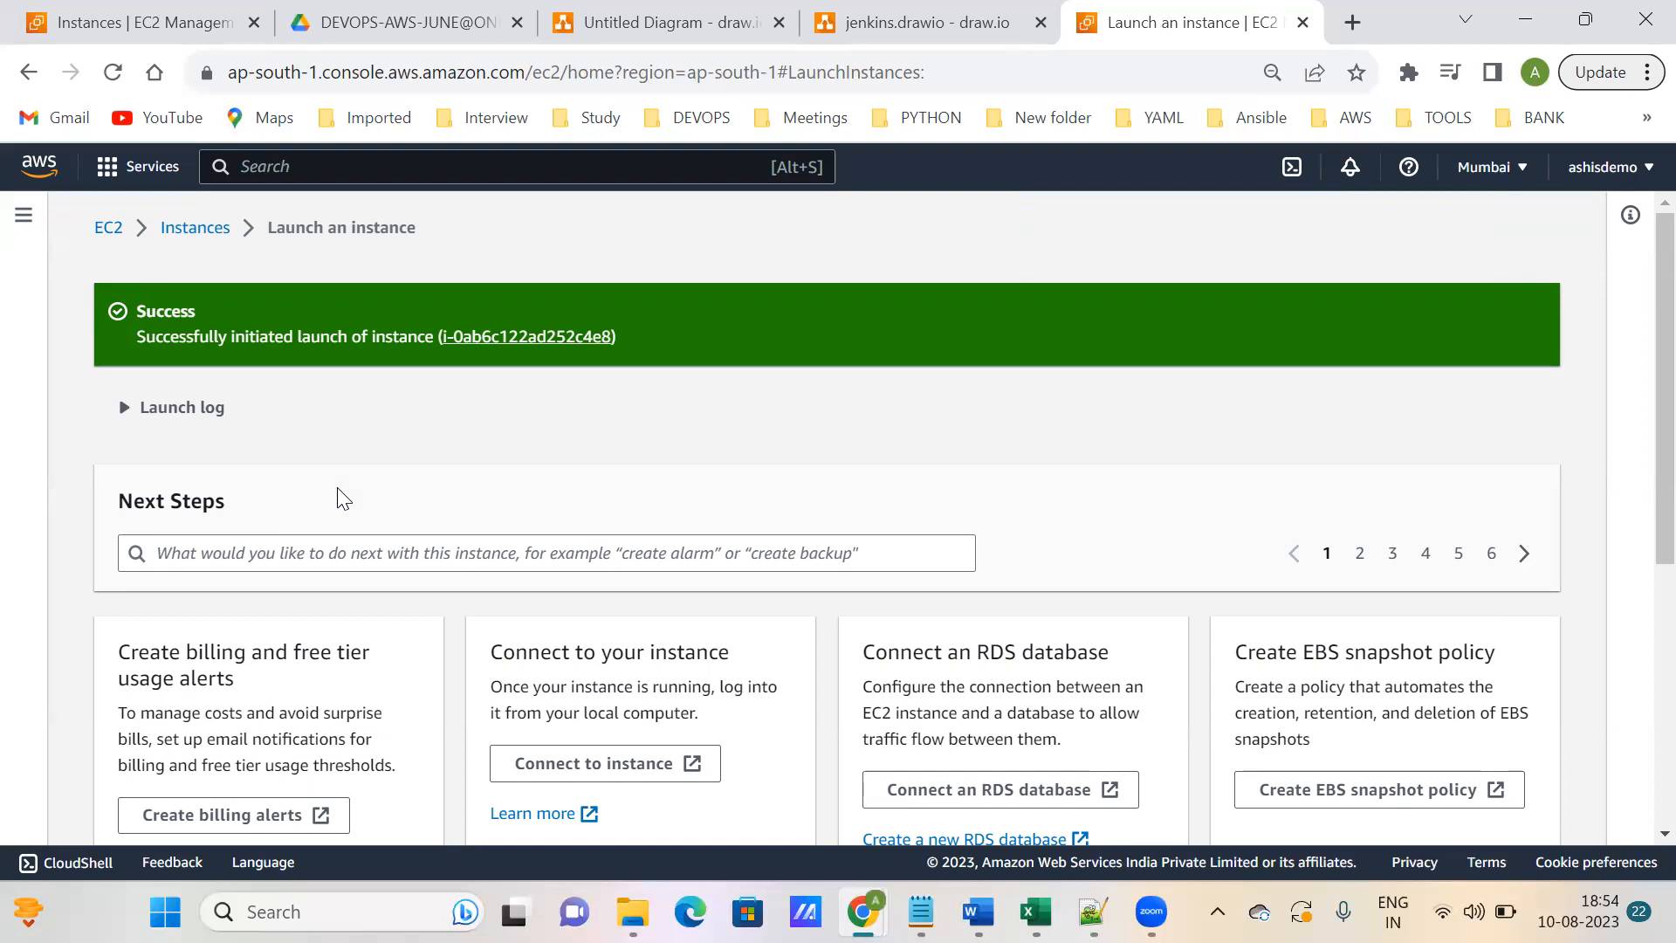
- Select my-windows-os in the Instances list, check its details, and open its connection options
click(193, 228)
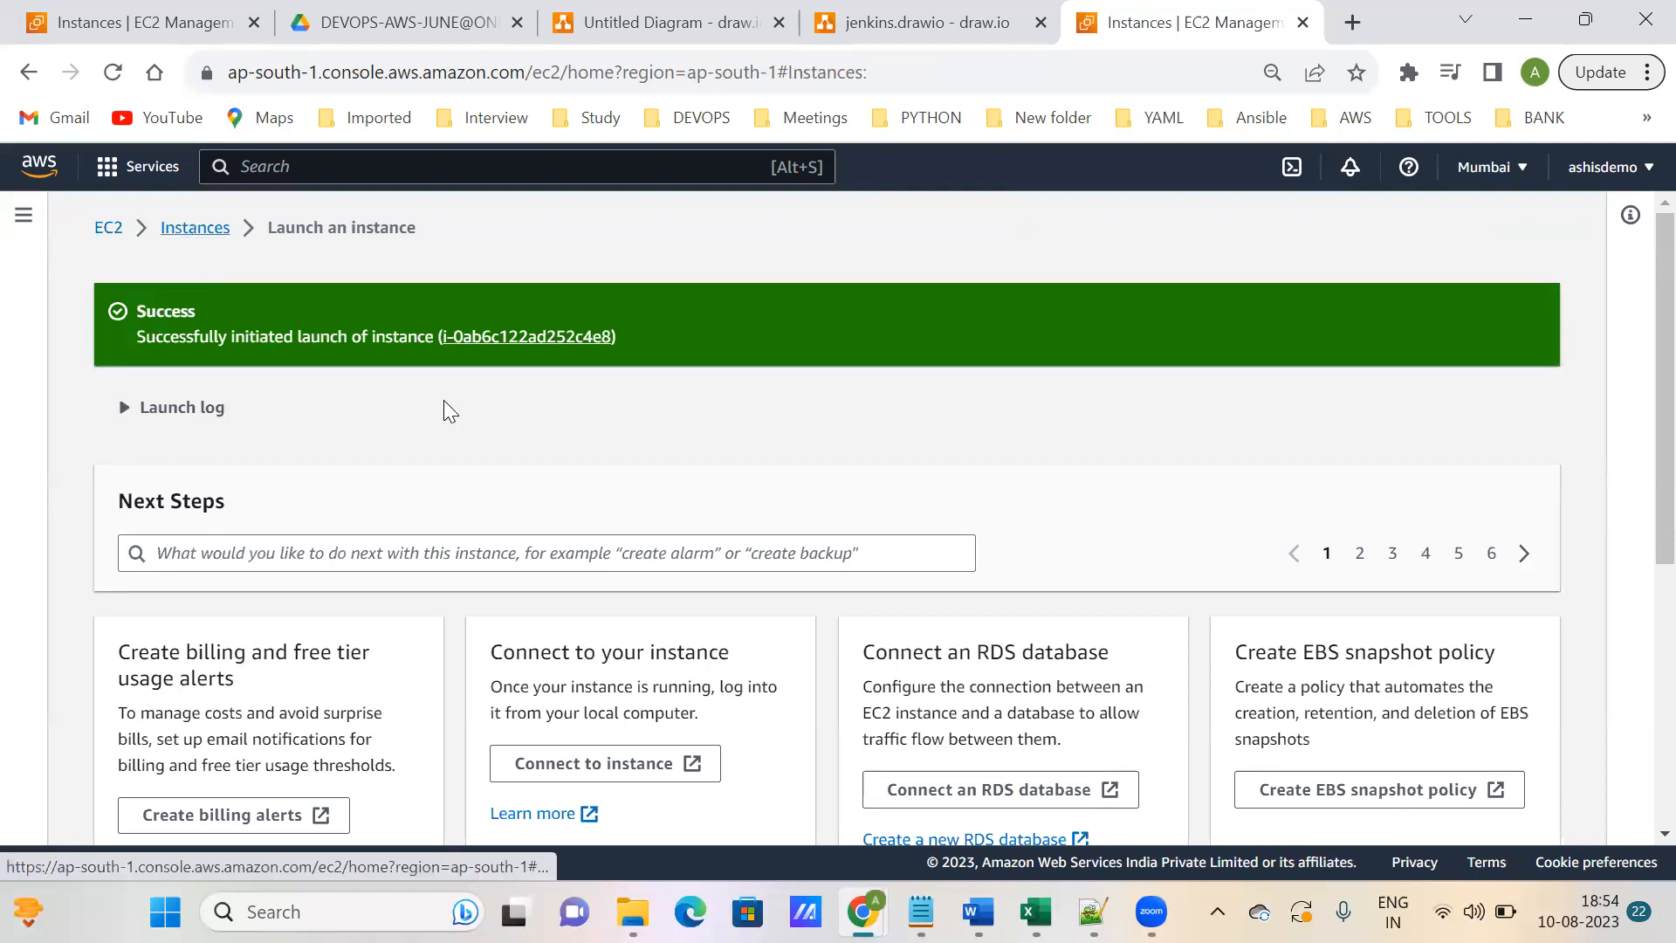
click(315, 454)
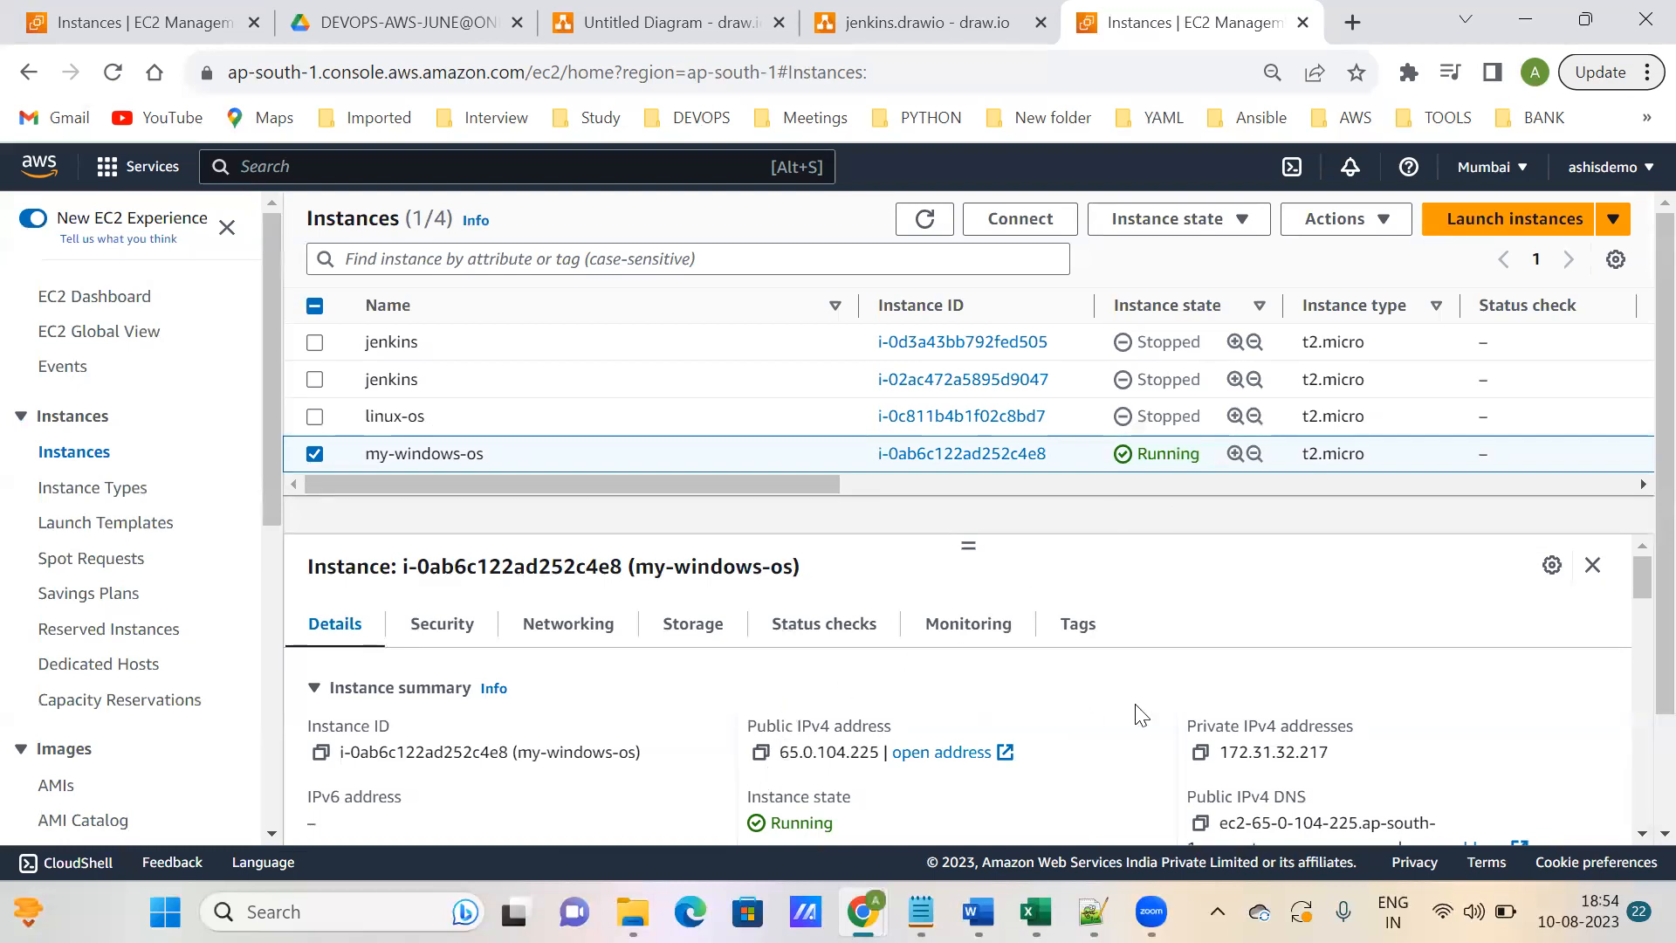
scroll(751, 768, down, 3)
scroll(690, 777, up, 3)
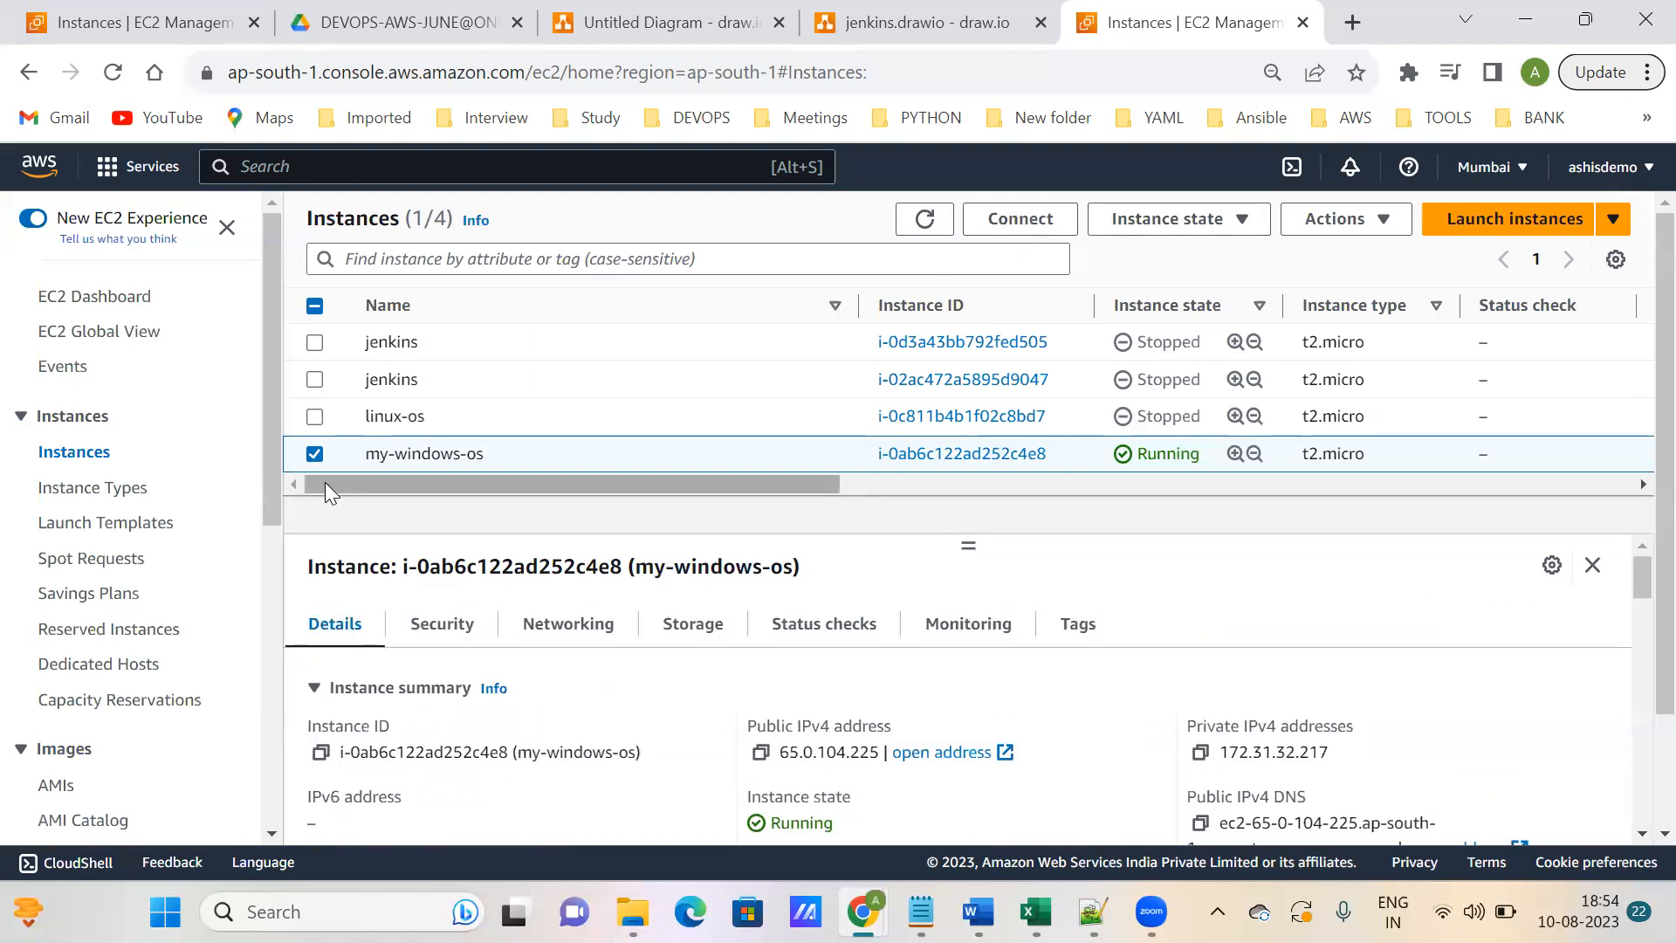
click(1041, 228)
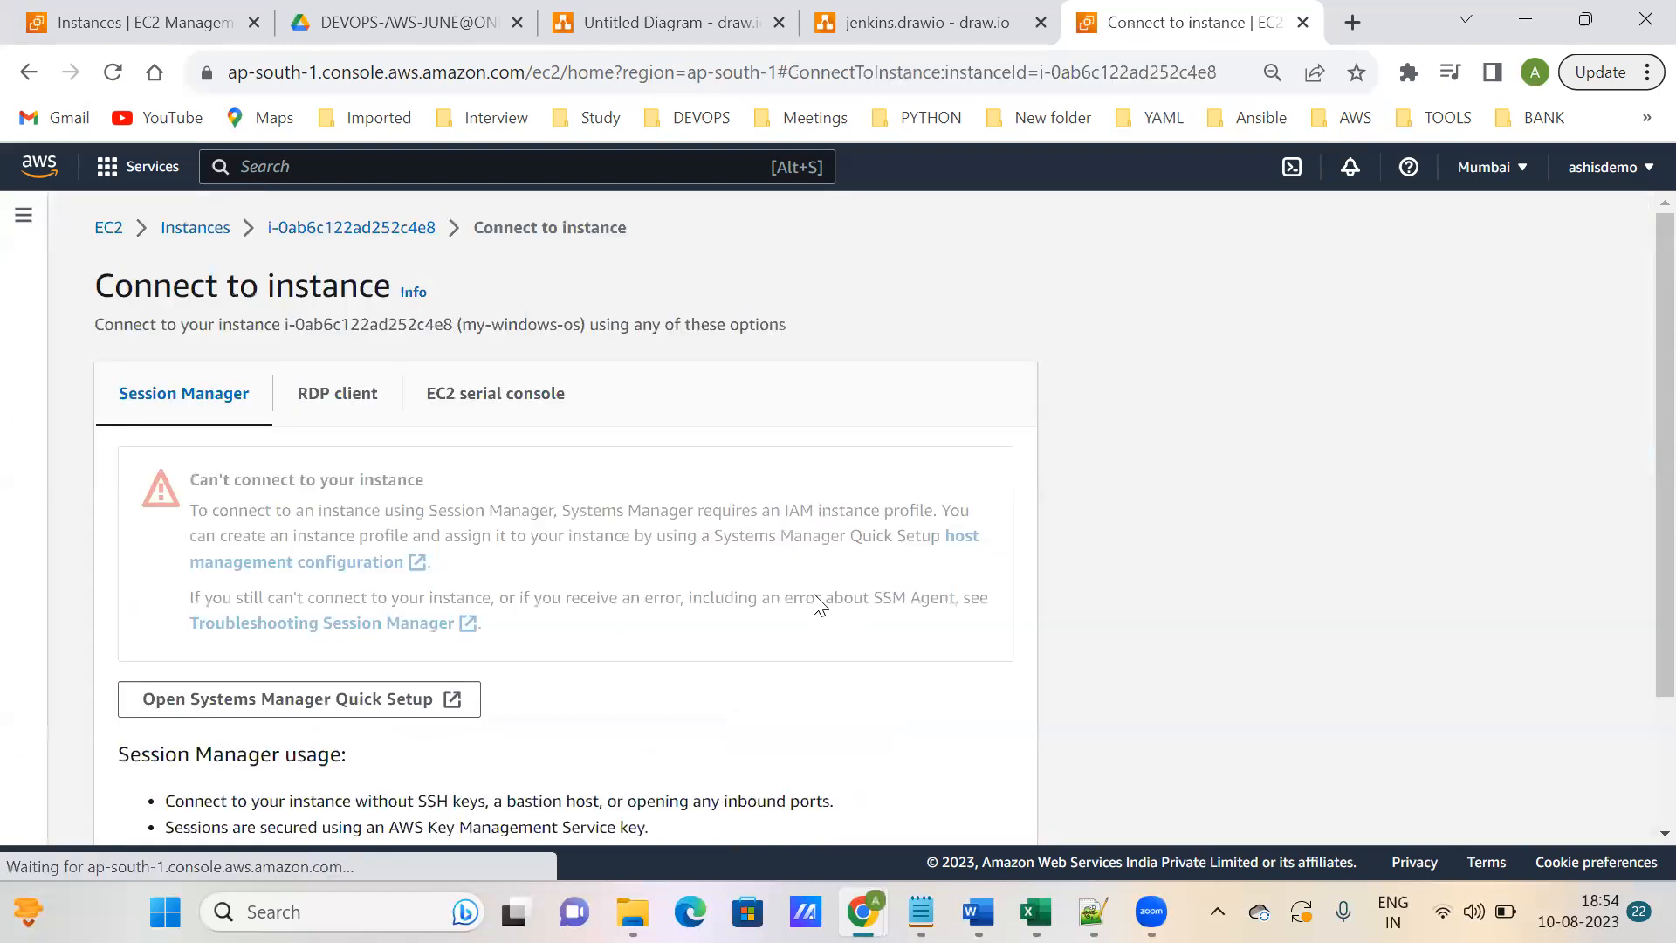
scroll(830, 640, down, 2)
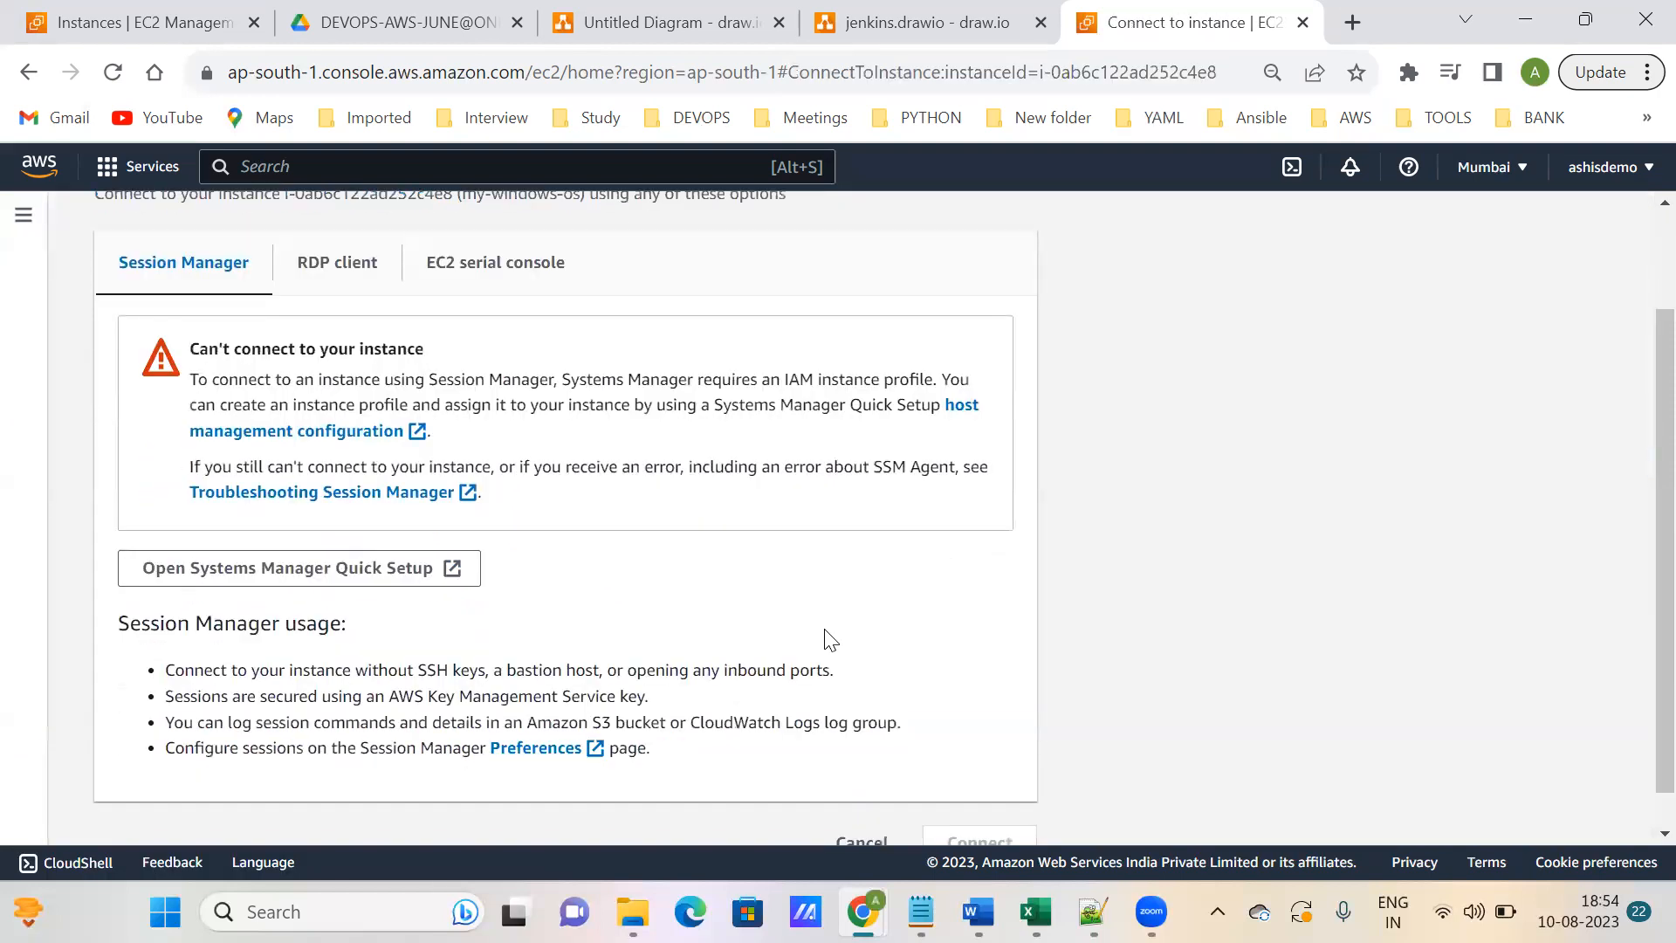
- Download the remote desktop file for my-windows-os from its RDP client connection options
scroll(830, 640, up, 2)
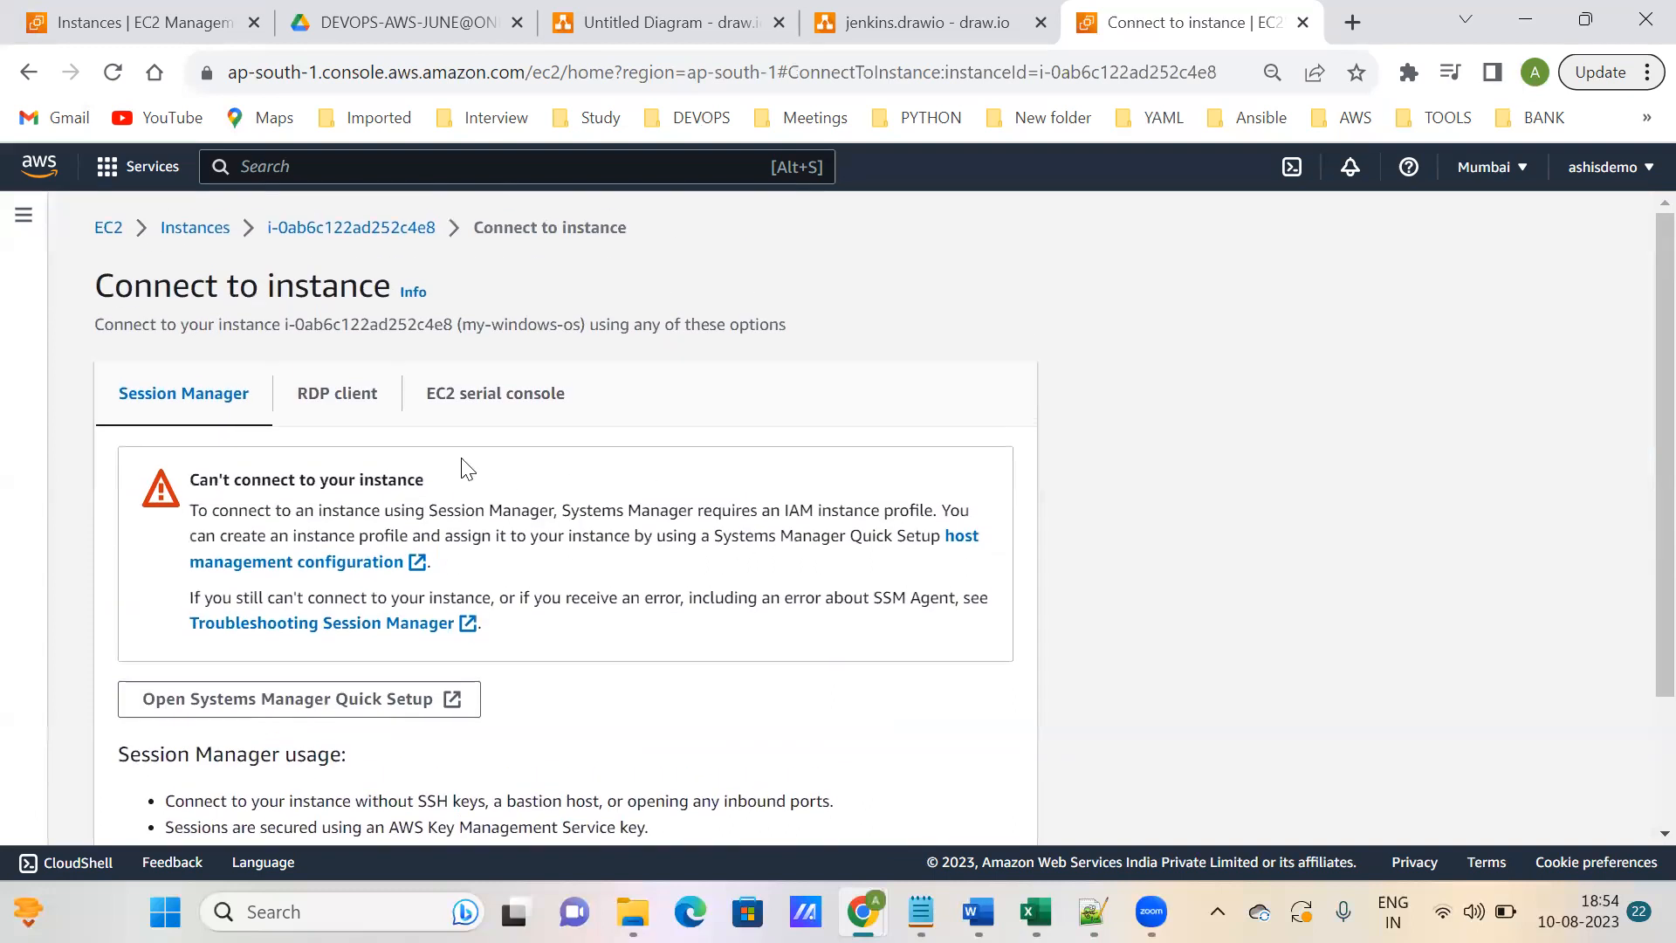
click(352, 393)
scroll(628, 590, down, 3)
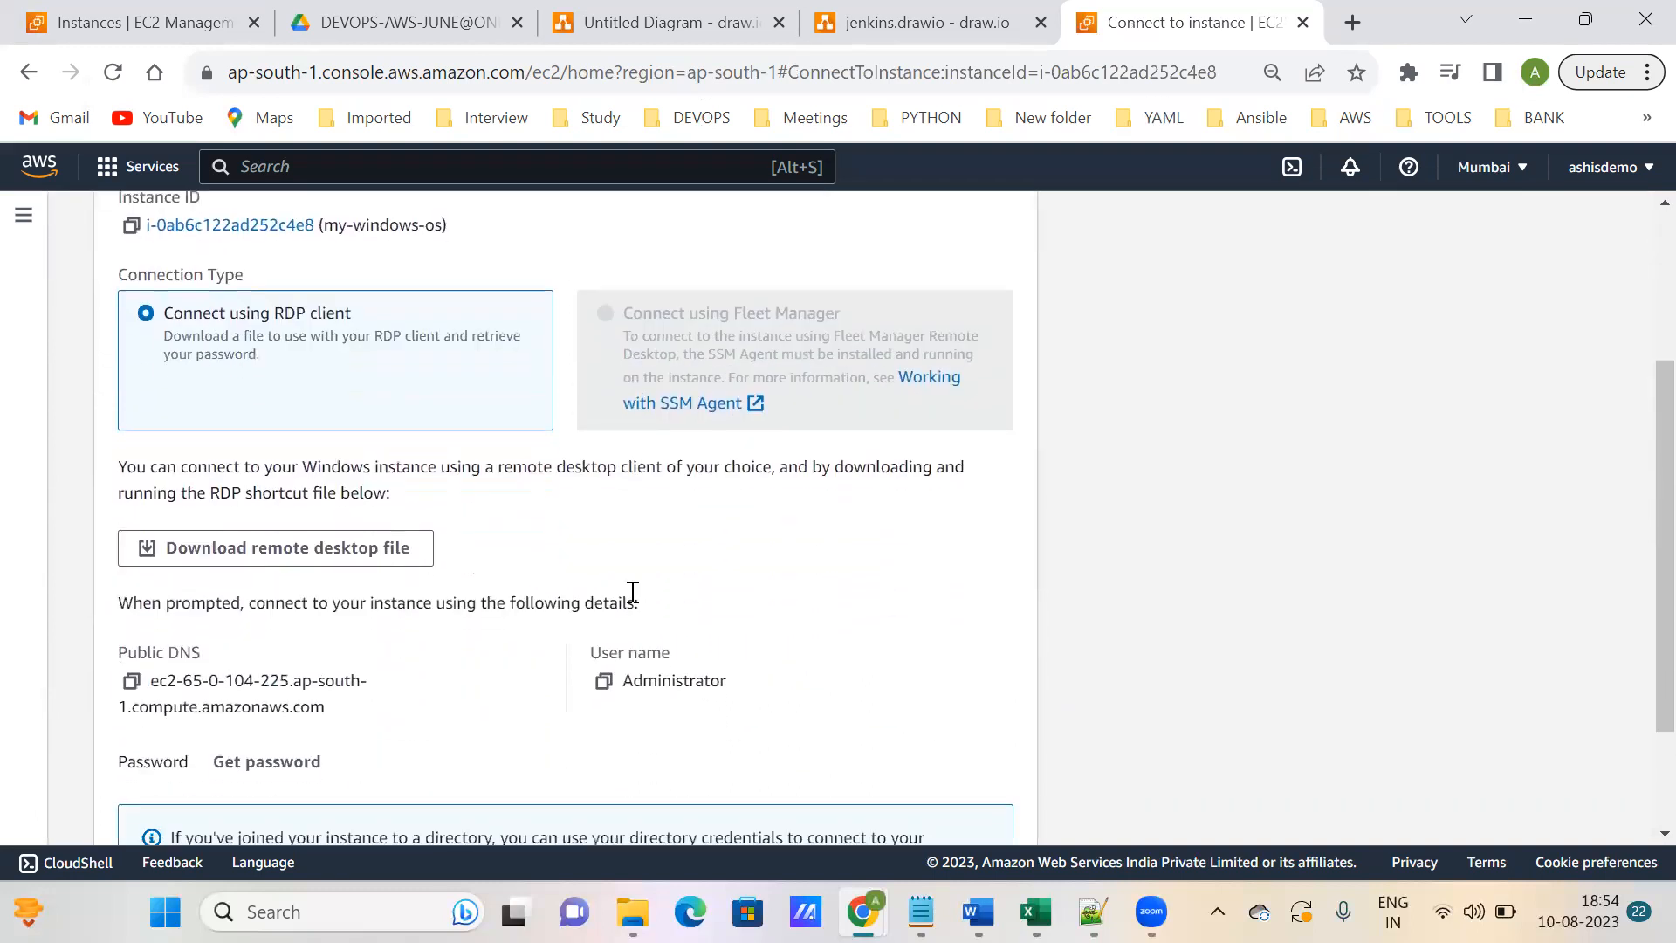
scroll(594, 578, up, 2)
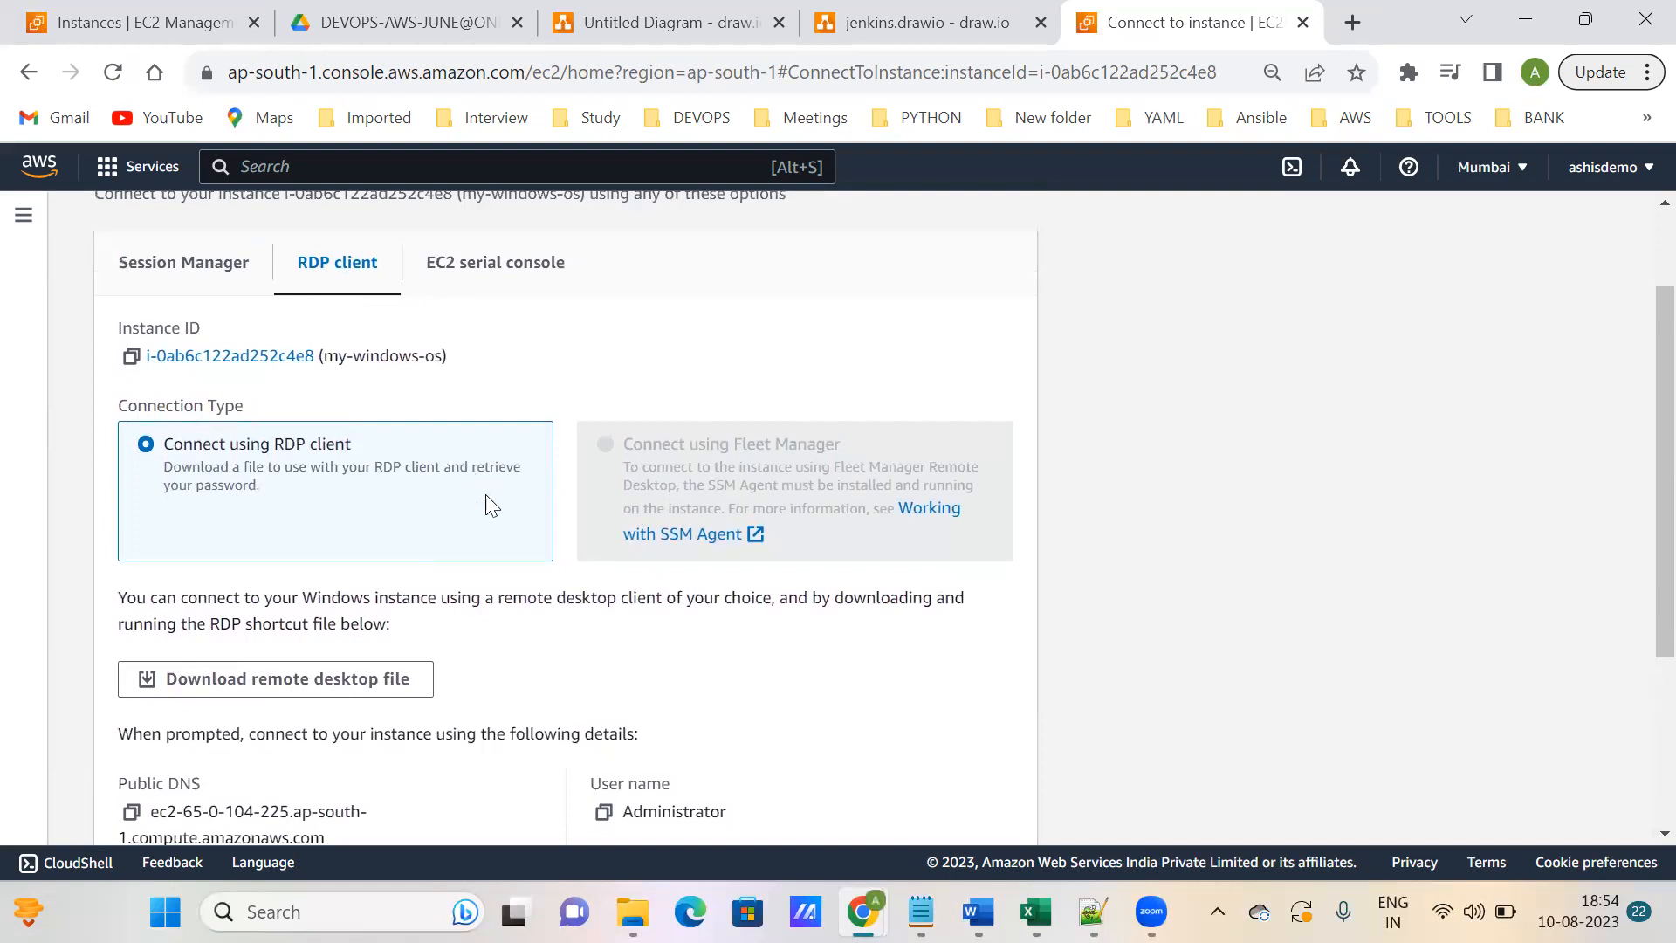
scroll(500, 543, down, 2)
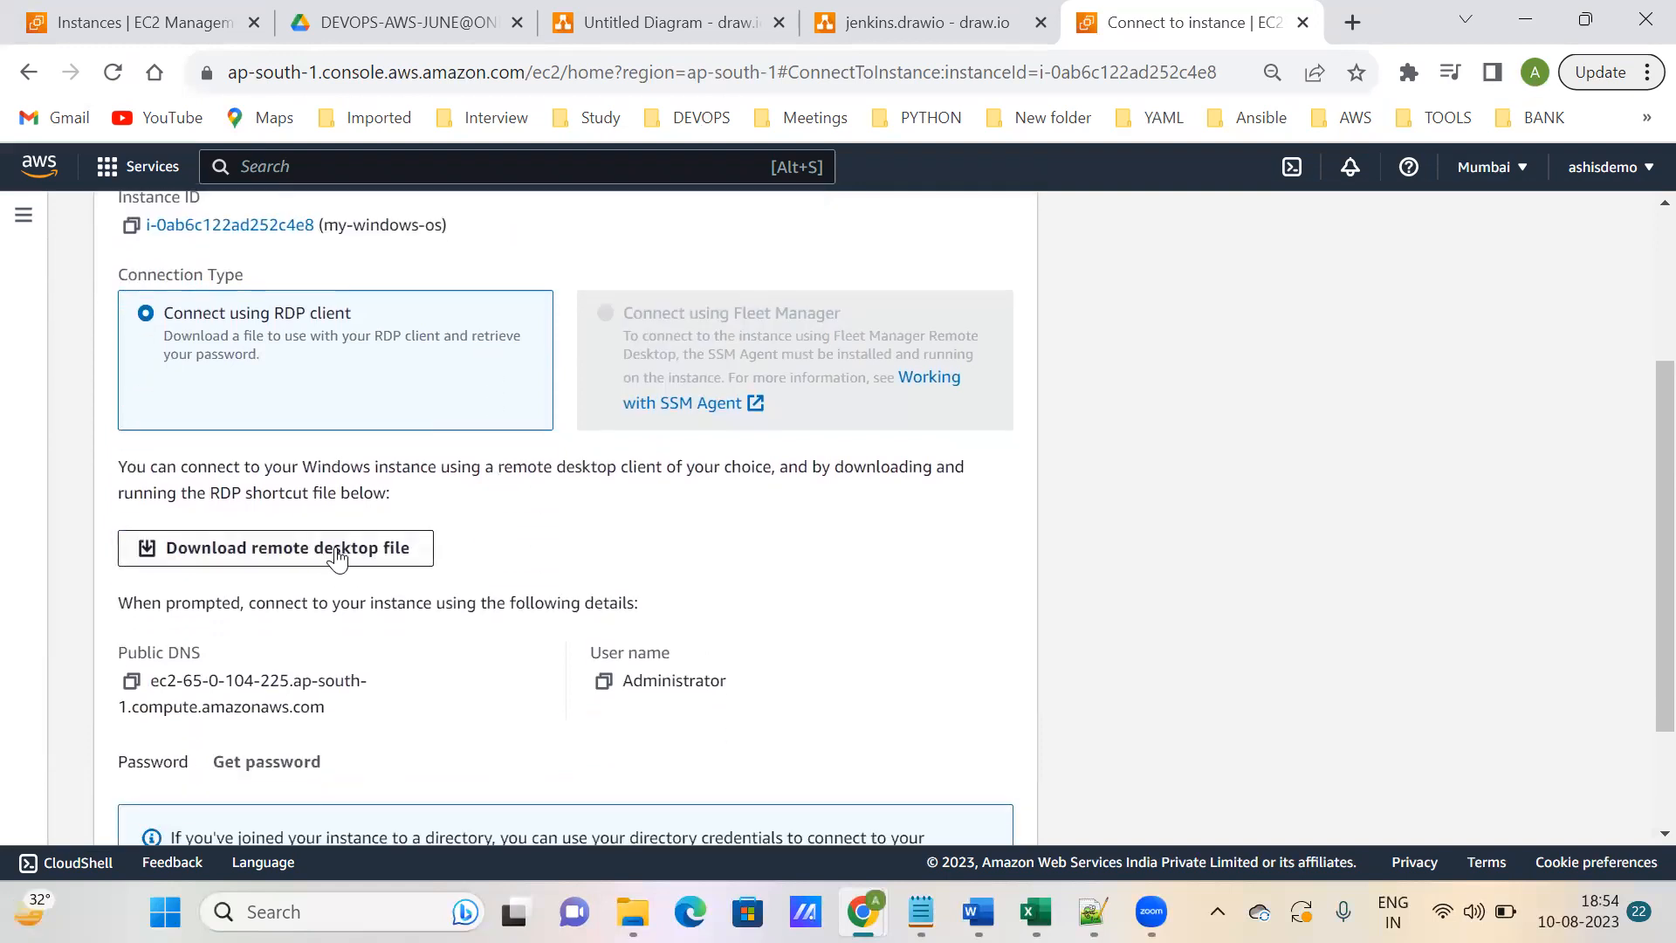
click(371, 558)
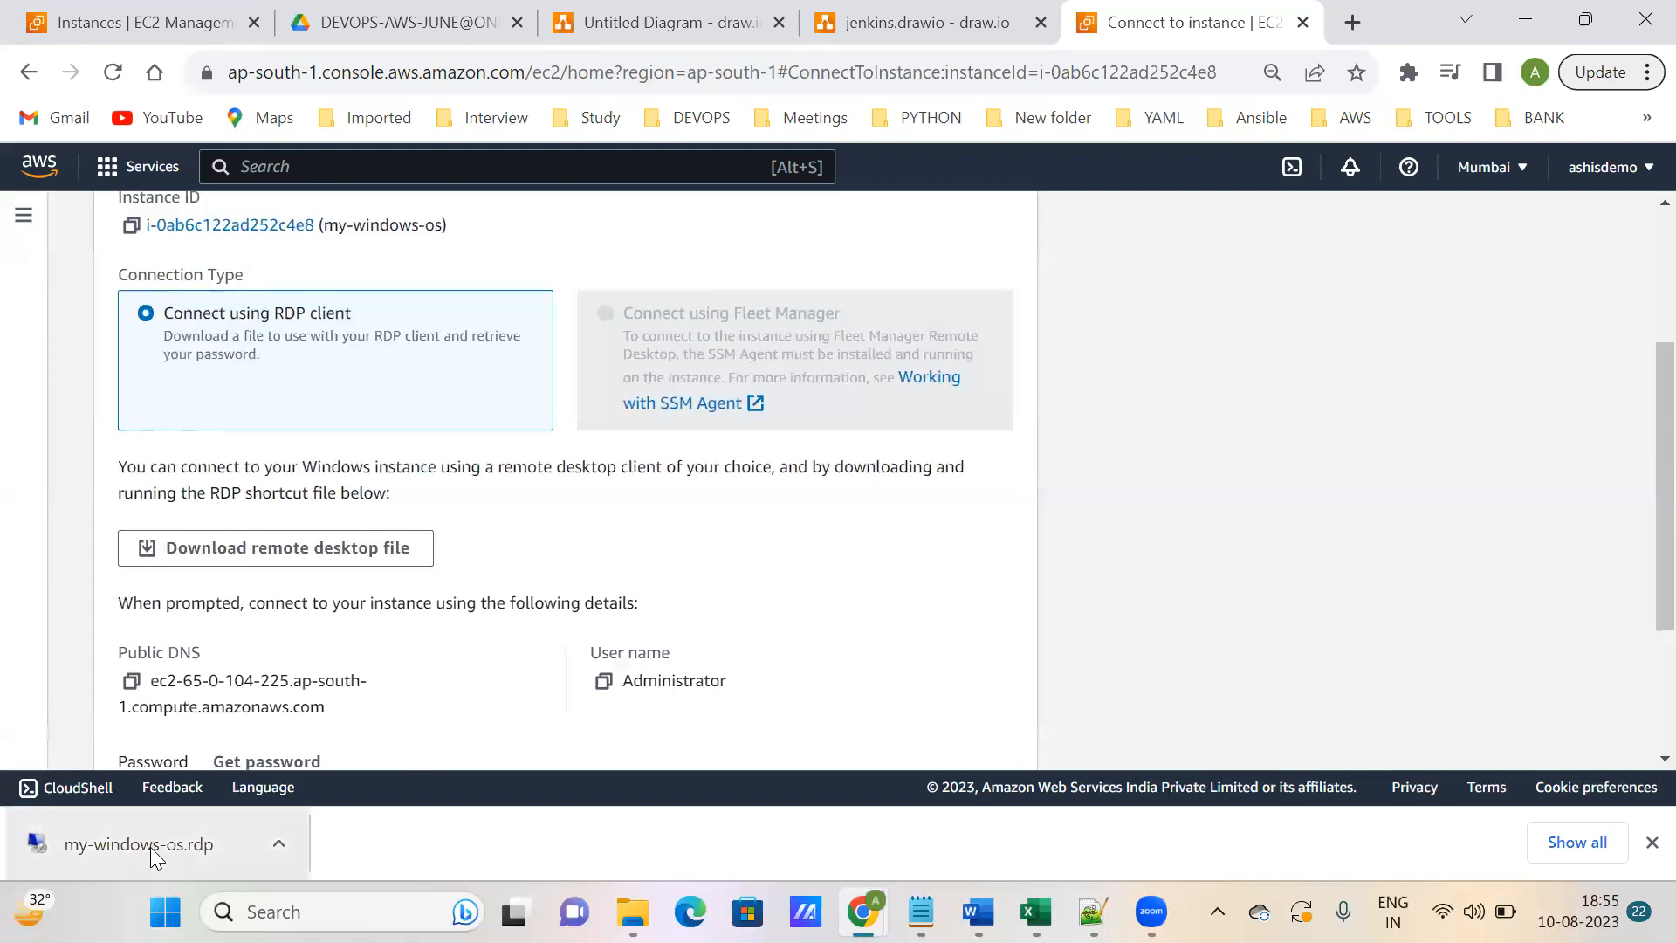
- Try to retrieve the Windows administrator password for my-windows-os and read the waiting time notice
scroll(501, 685, down, 3)
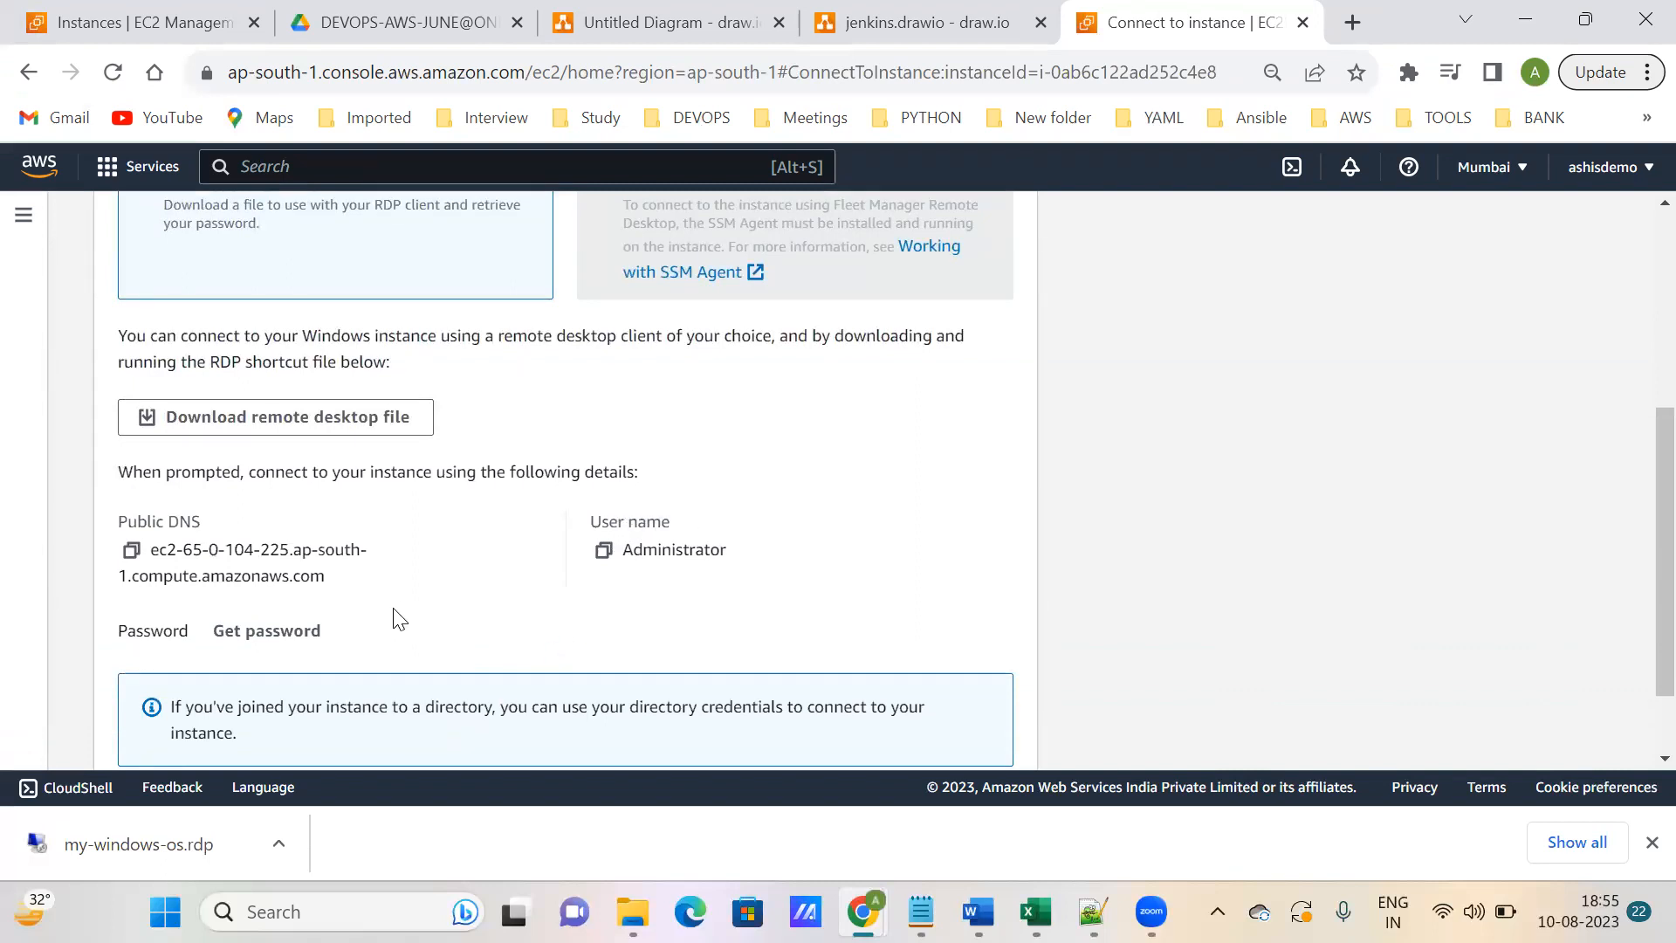
scroll(367, 620, down, 1)
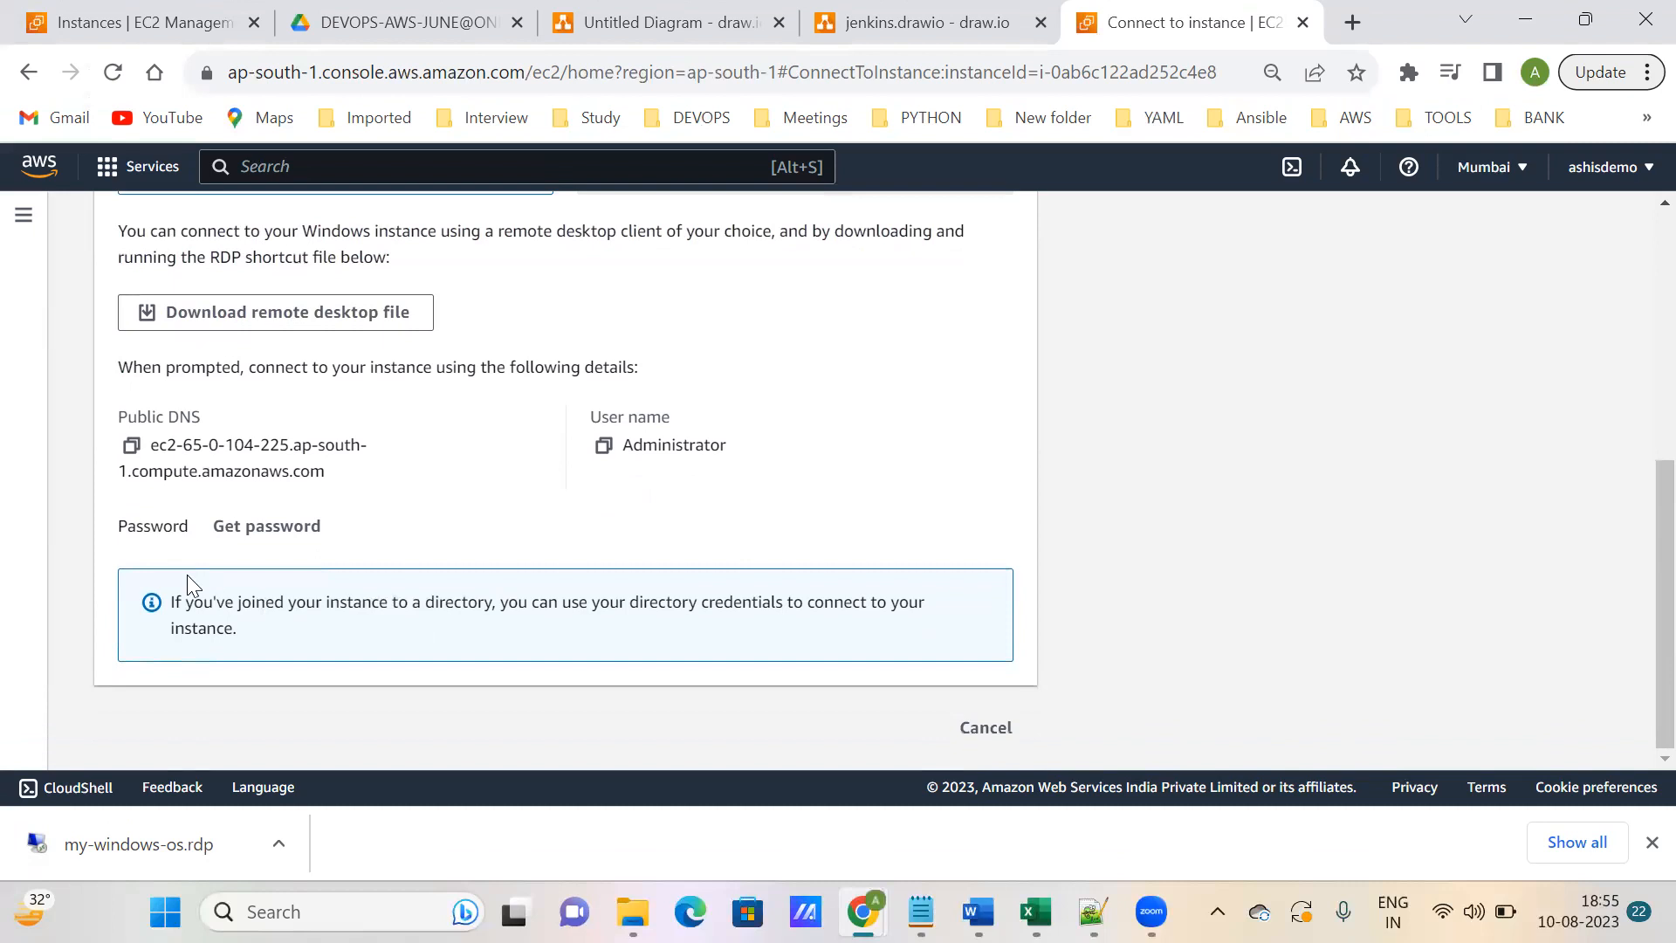
click(277, 533)
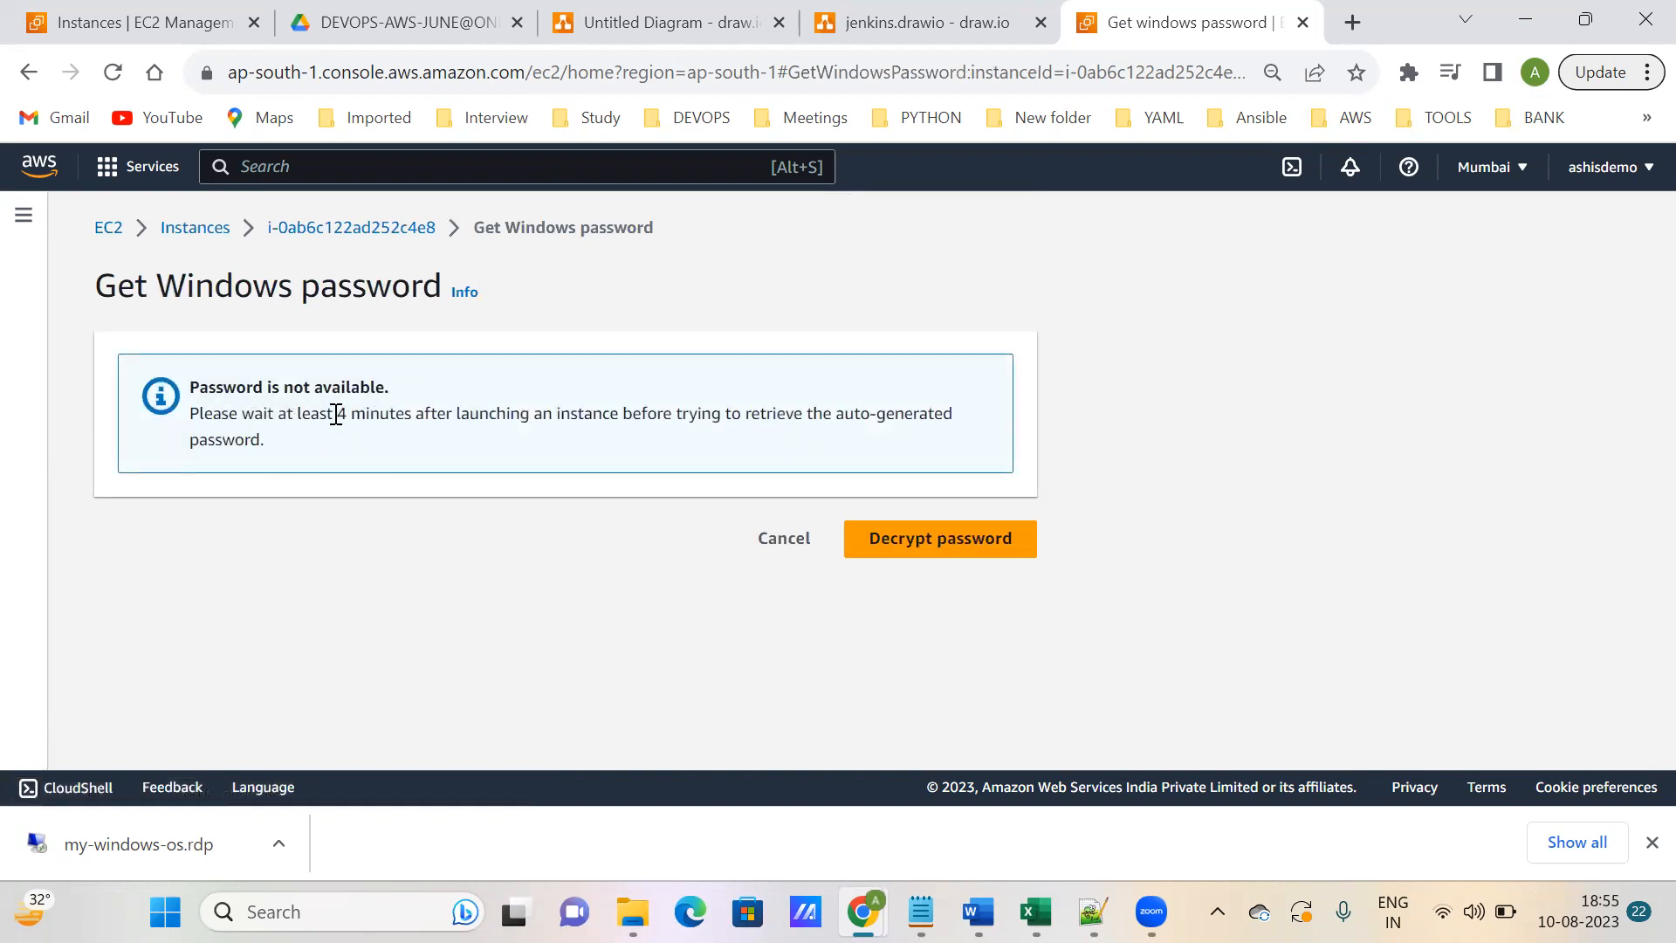
drag(336, 414, 404, 413)
click(451, 469)
- Return to the Instances list, reopen the RDP client connection options of my-windows-os, and request its Windows password again
click(214, 241)
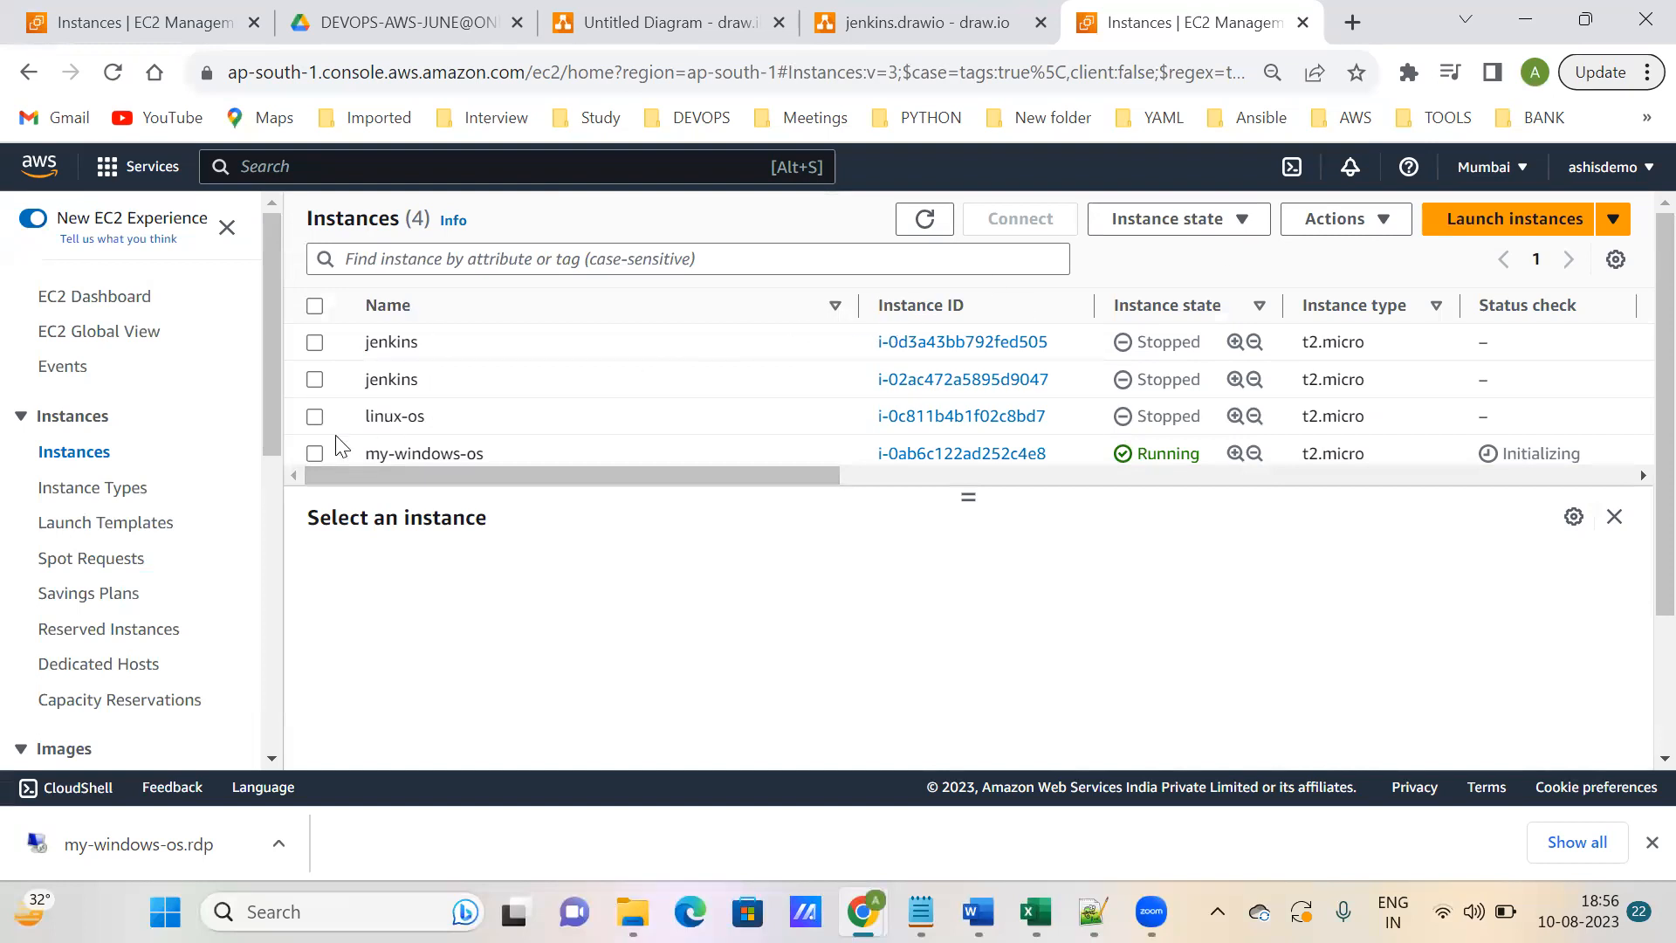
click(313, 454)
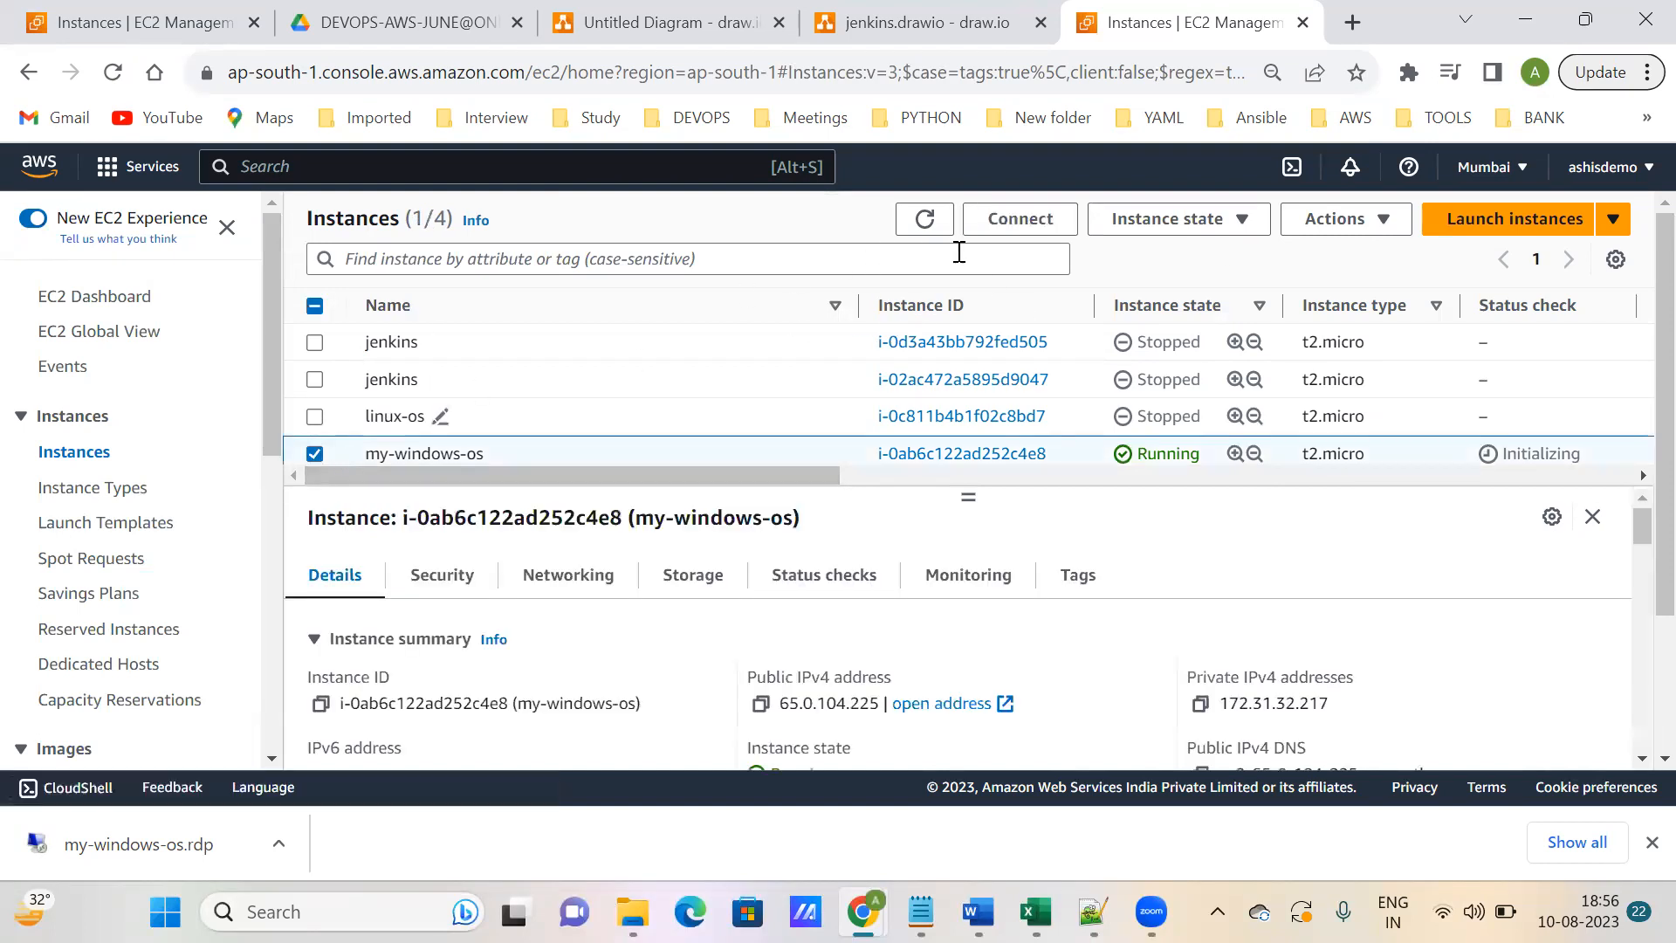
click(1022, 219)
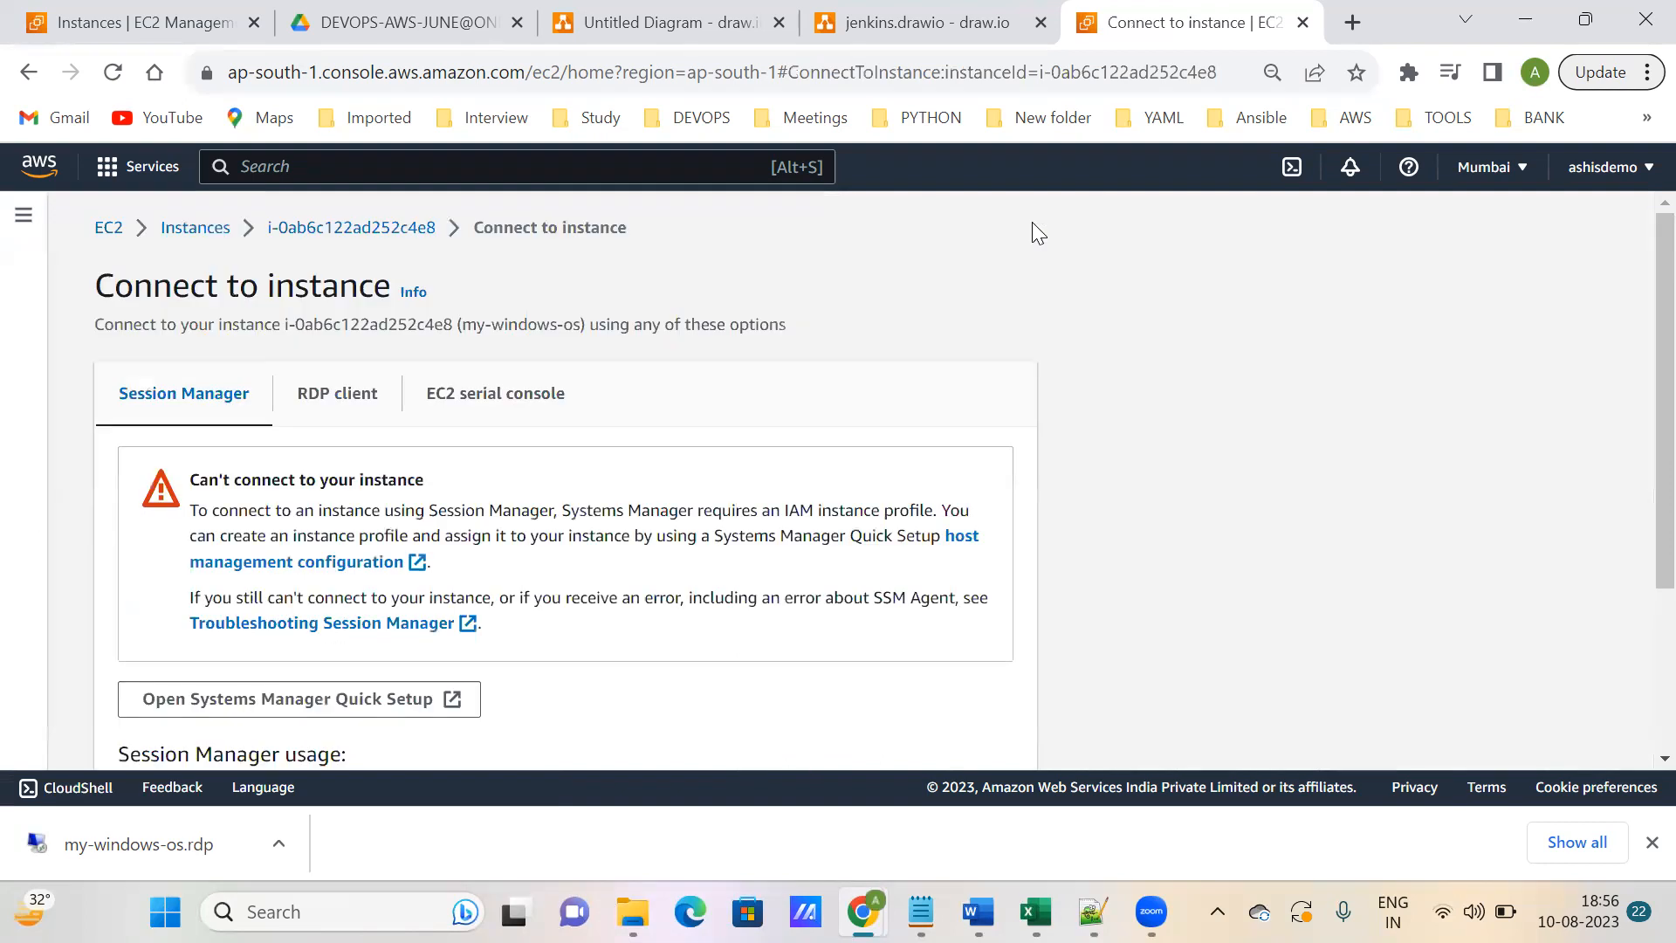
click(338, 395)
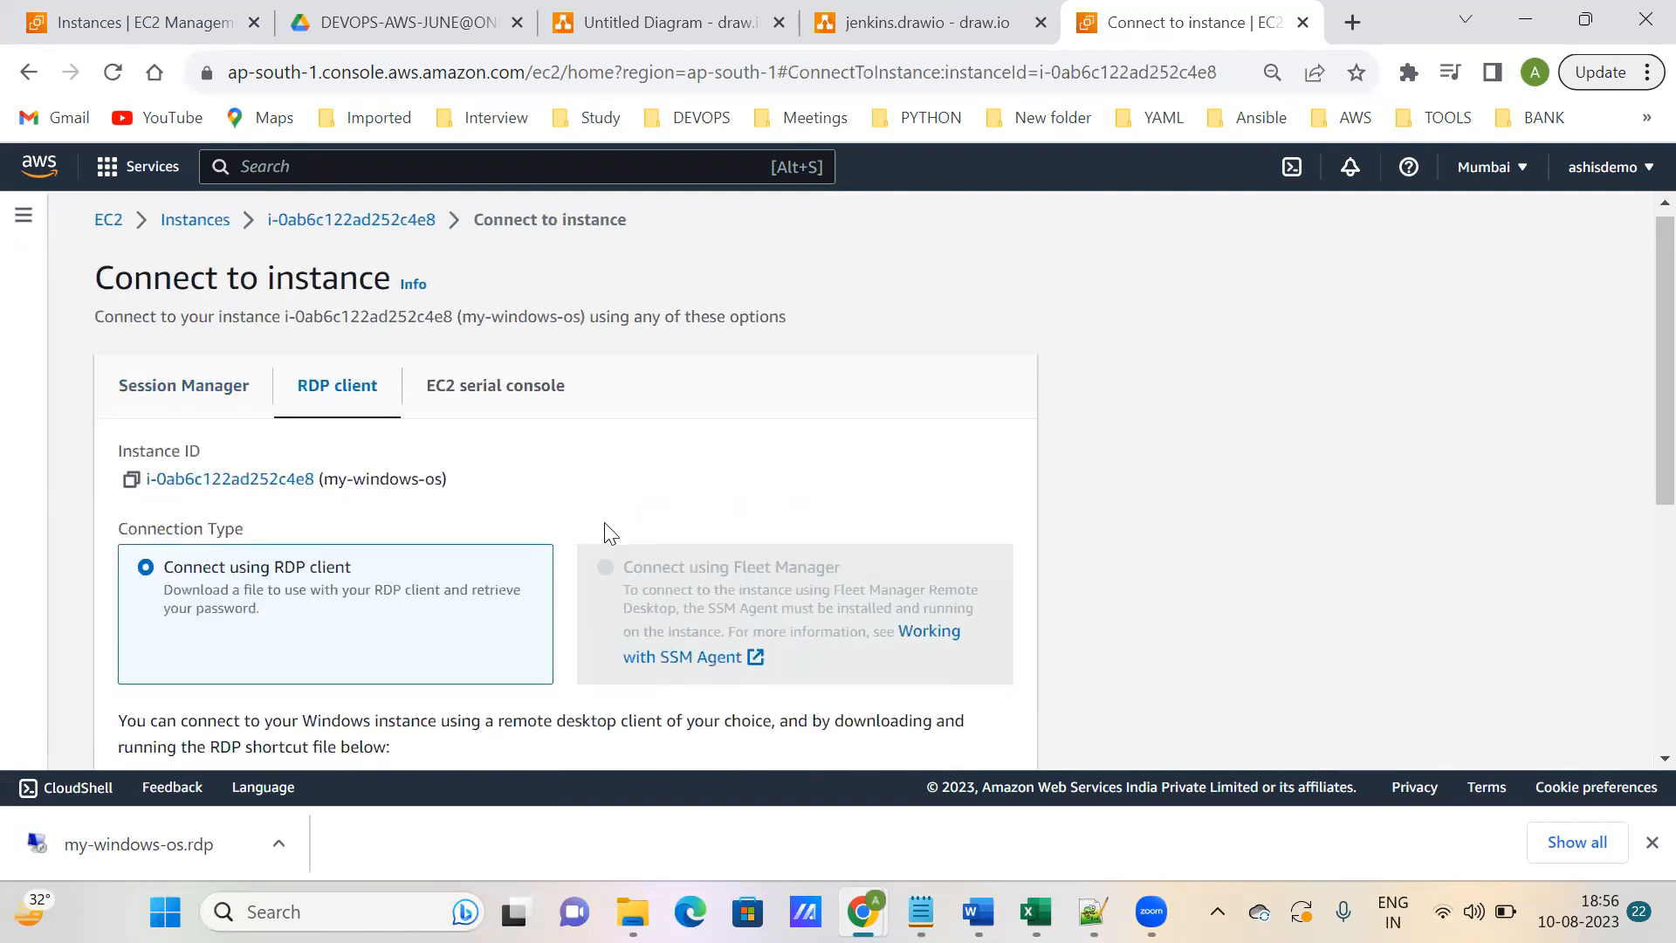
scroll(606, 528, down, 5)
scroll(605, 524, down, 1)
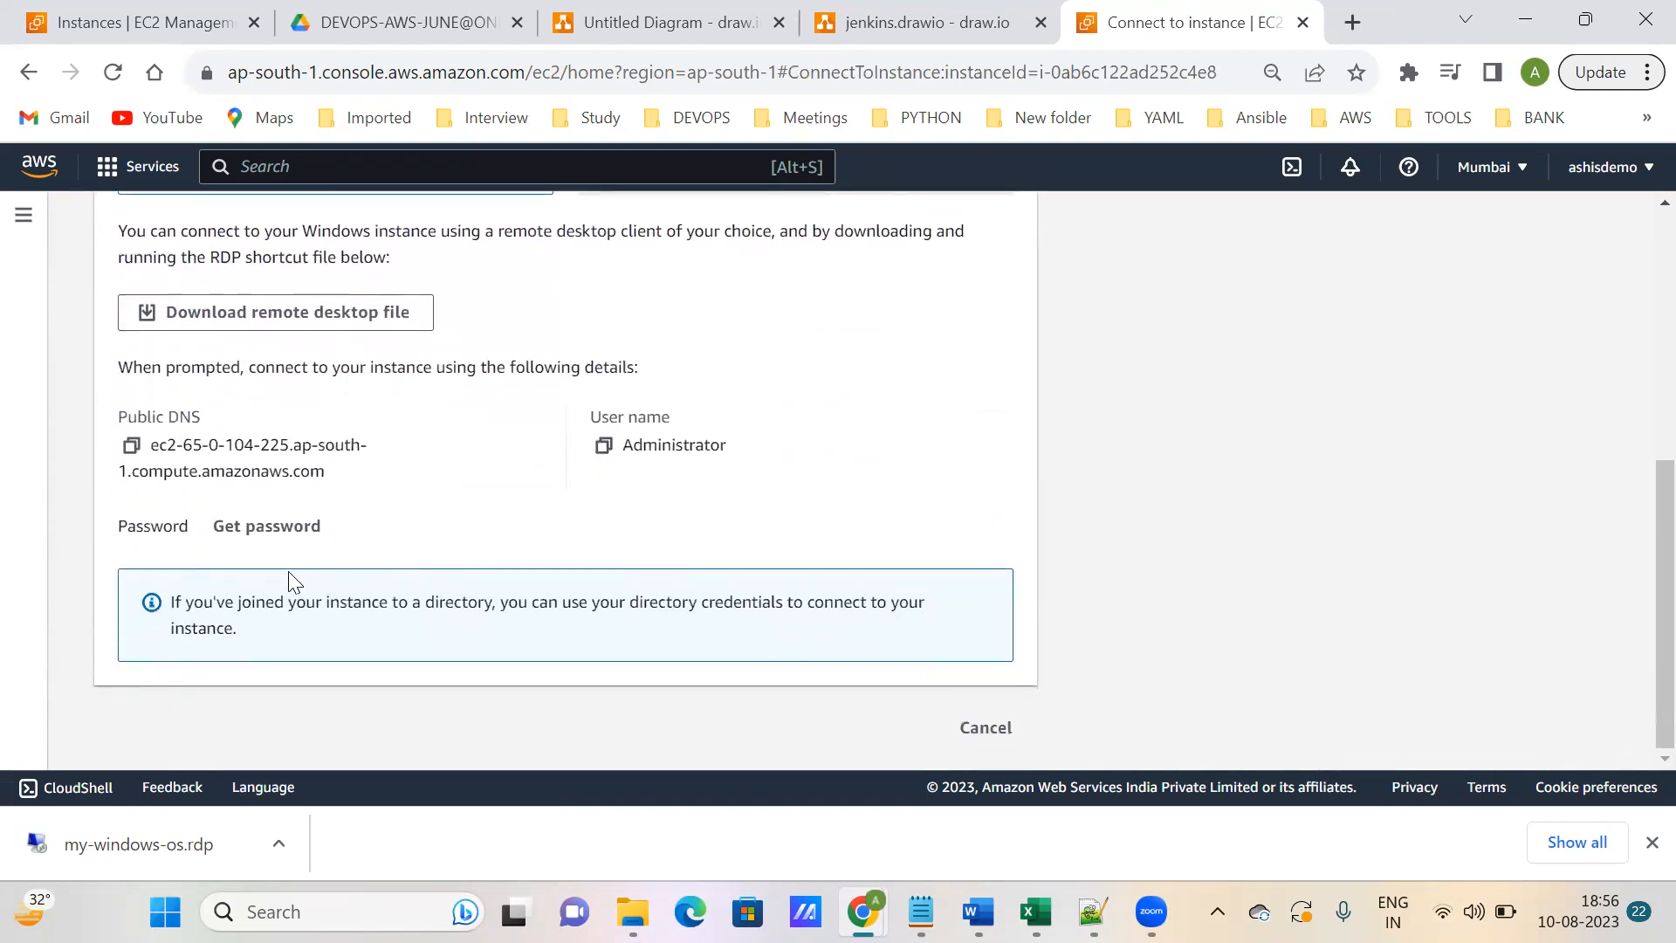
click(266, 529)
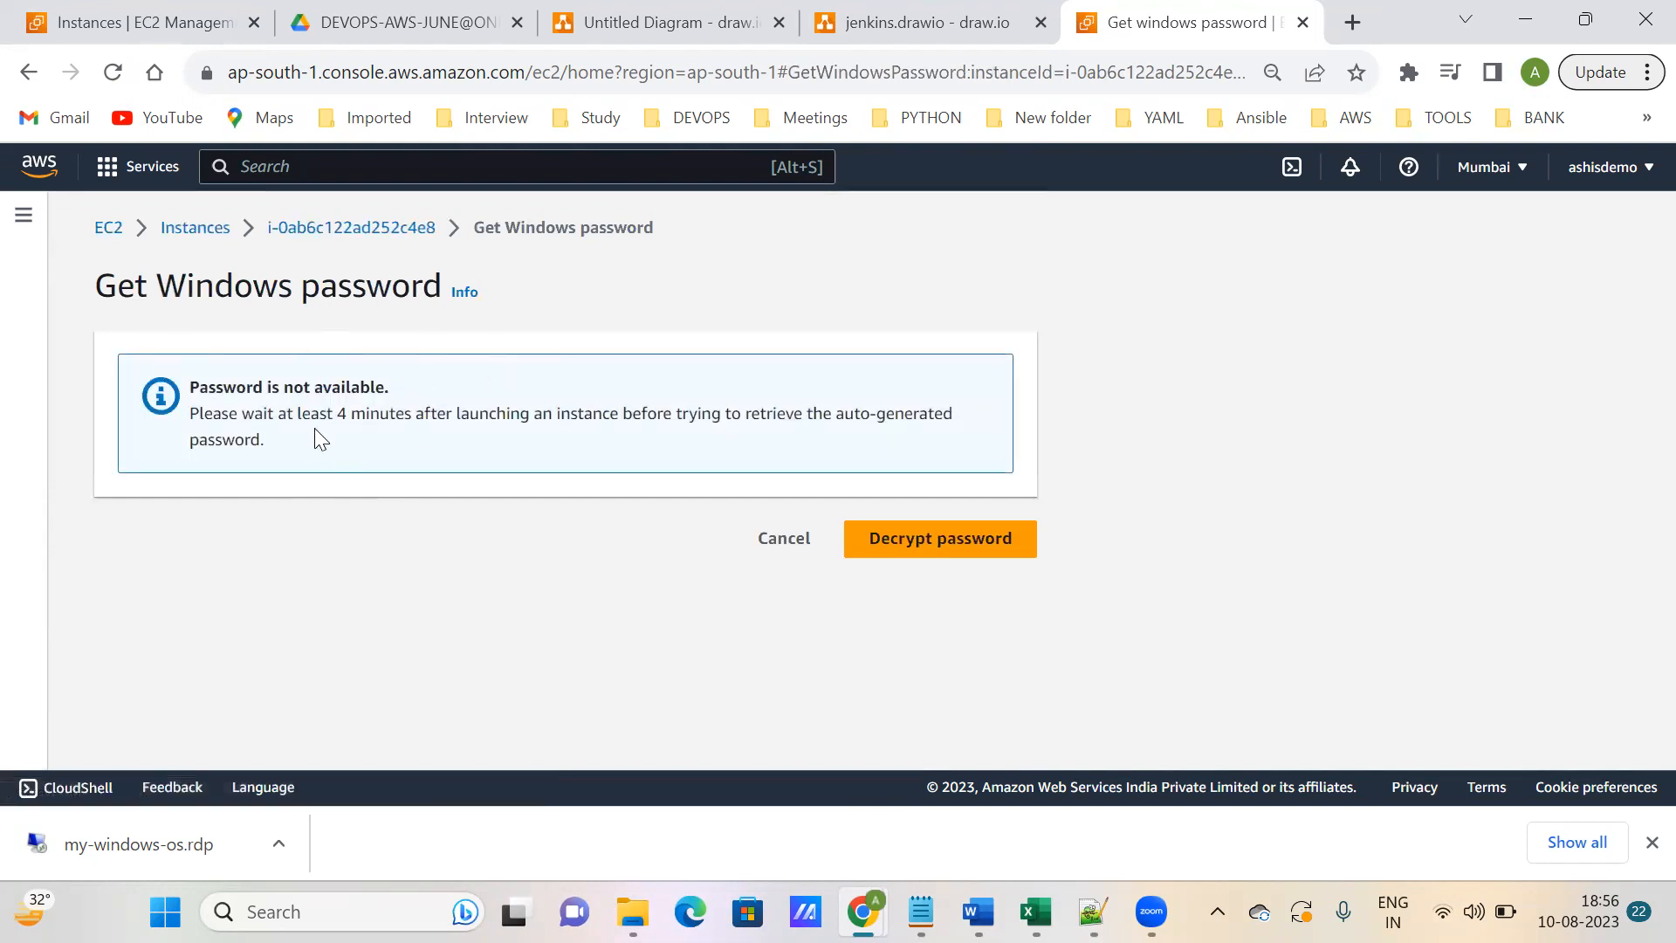
- Check the status of my-windows-os in the Instances list and retry getting its Windows password through the RDP client options
click(207, 236)
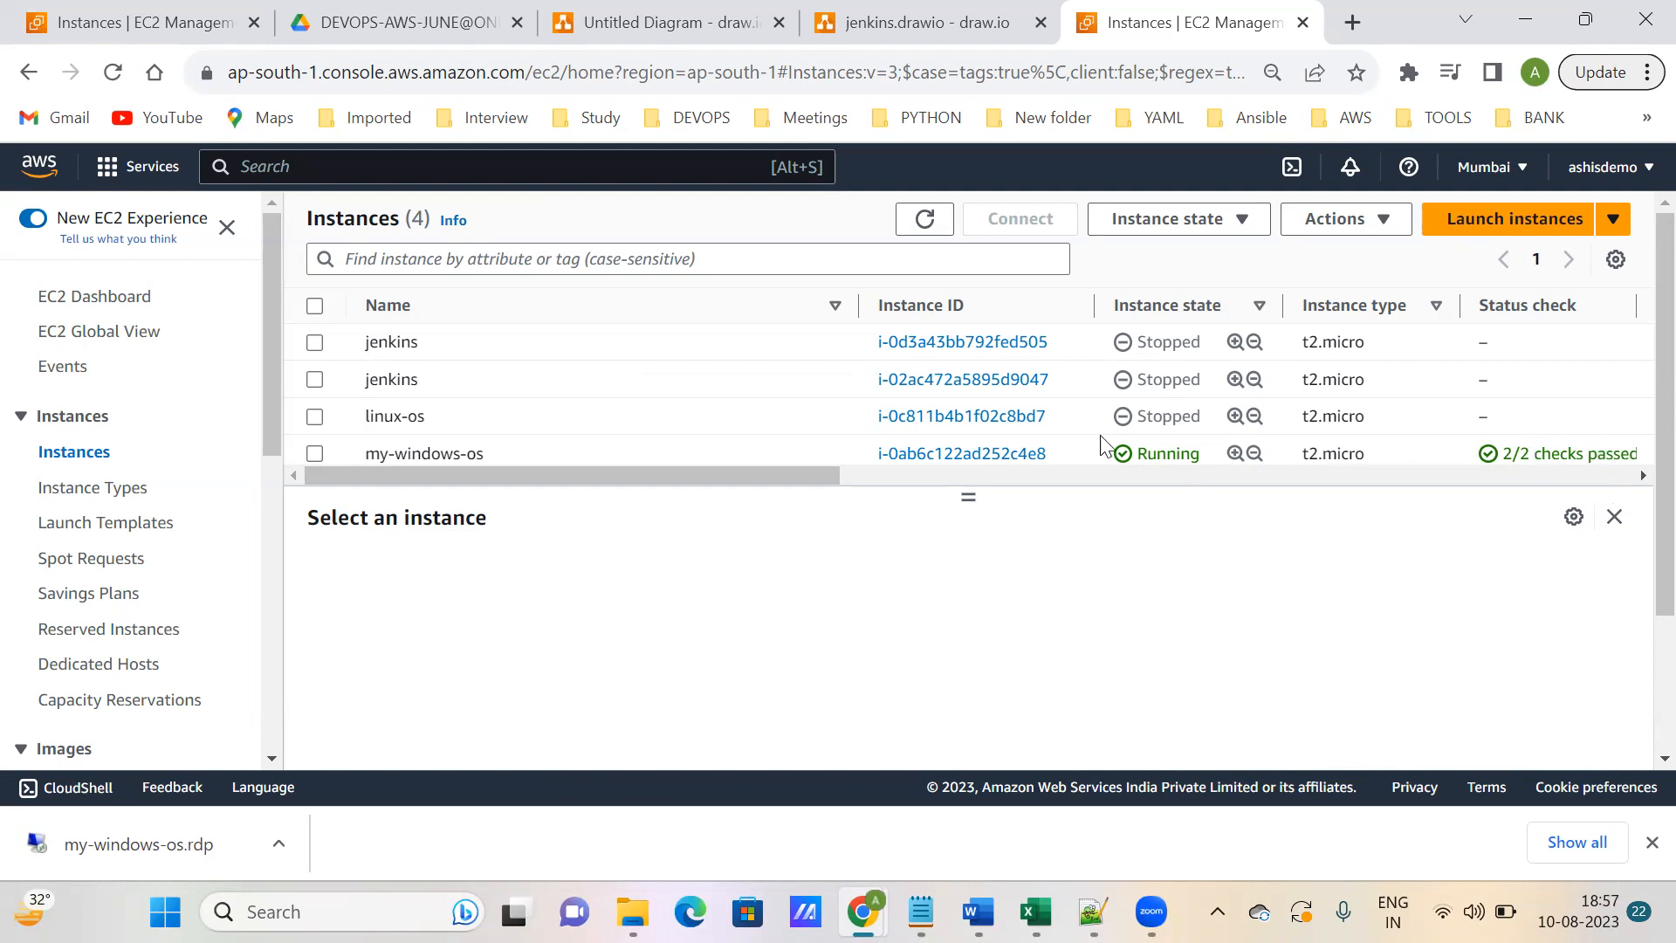
click(315, 453)
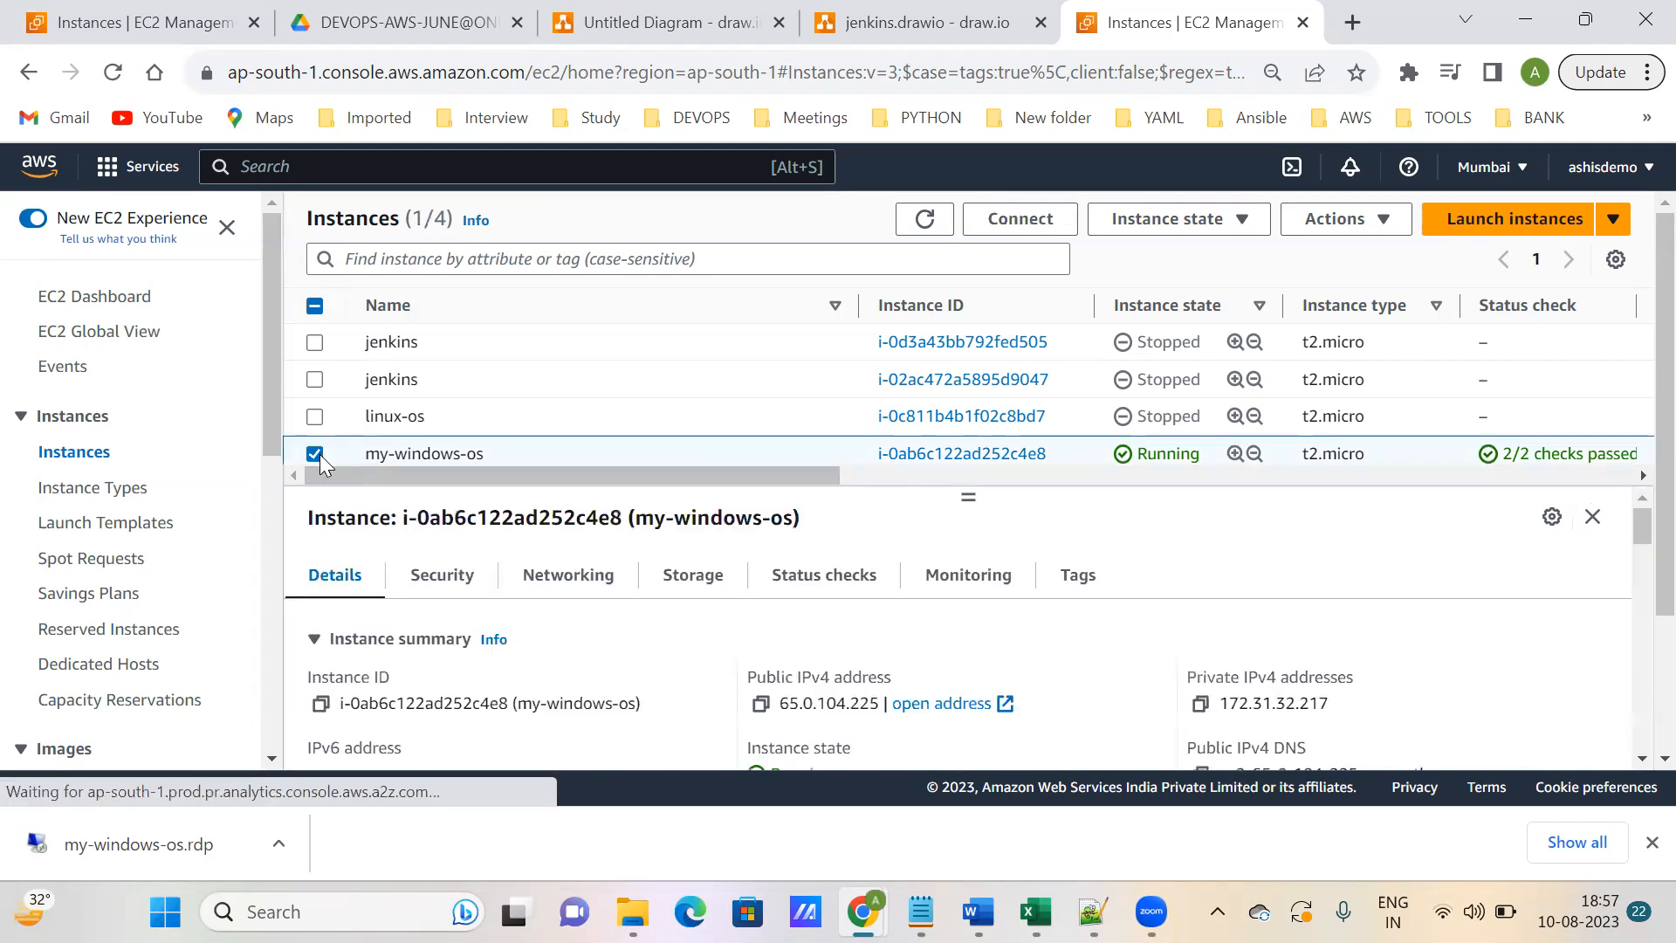
click(1034, 229)
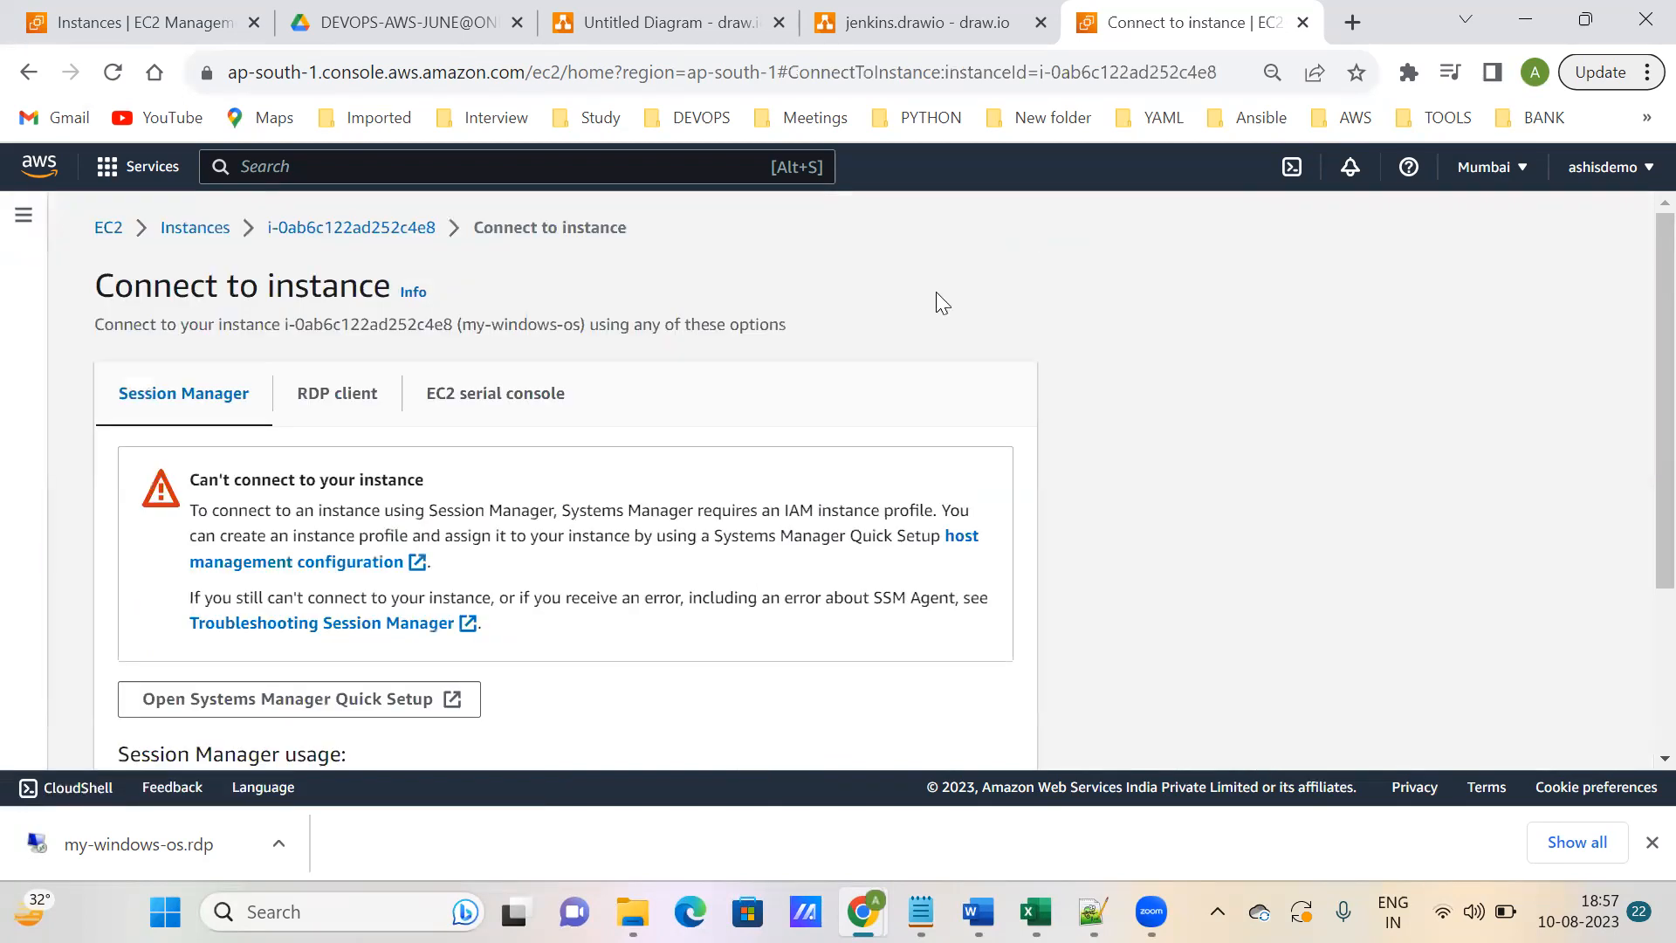
click(358, 389)
scroll(404, 483, down, 6)
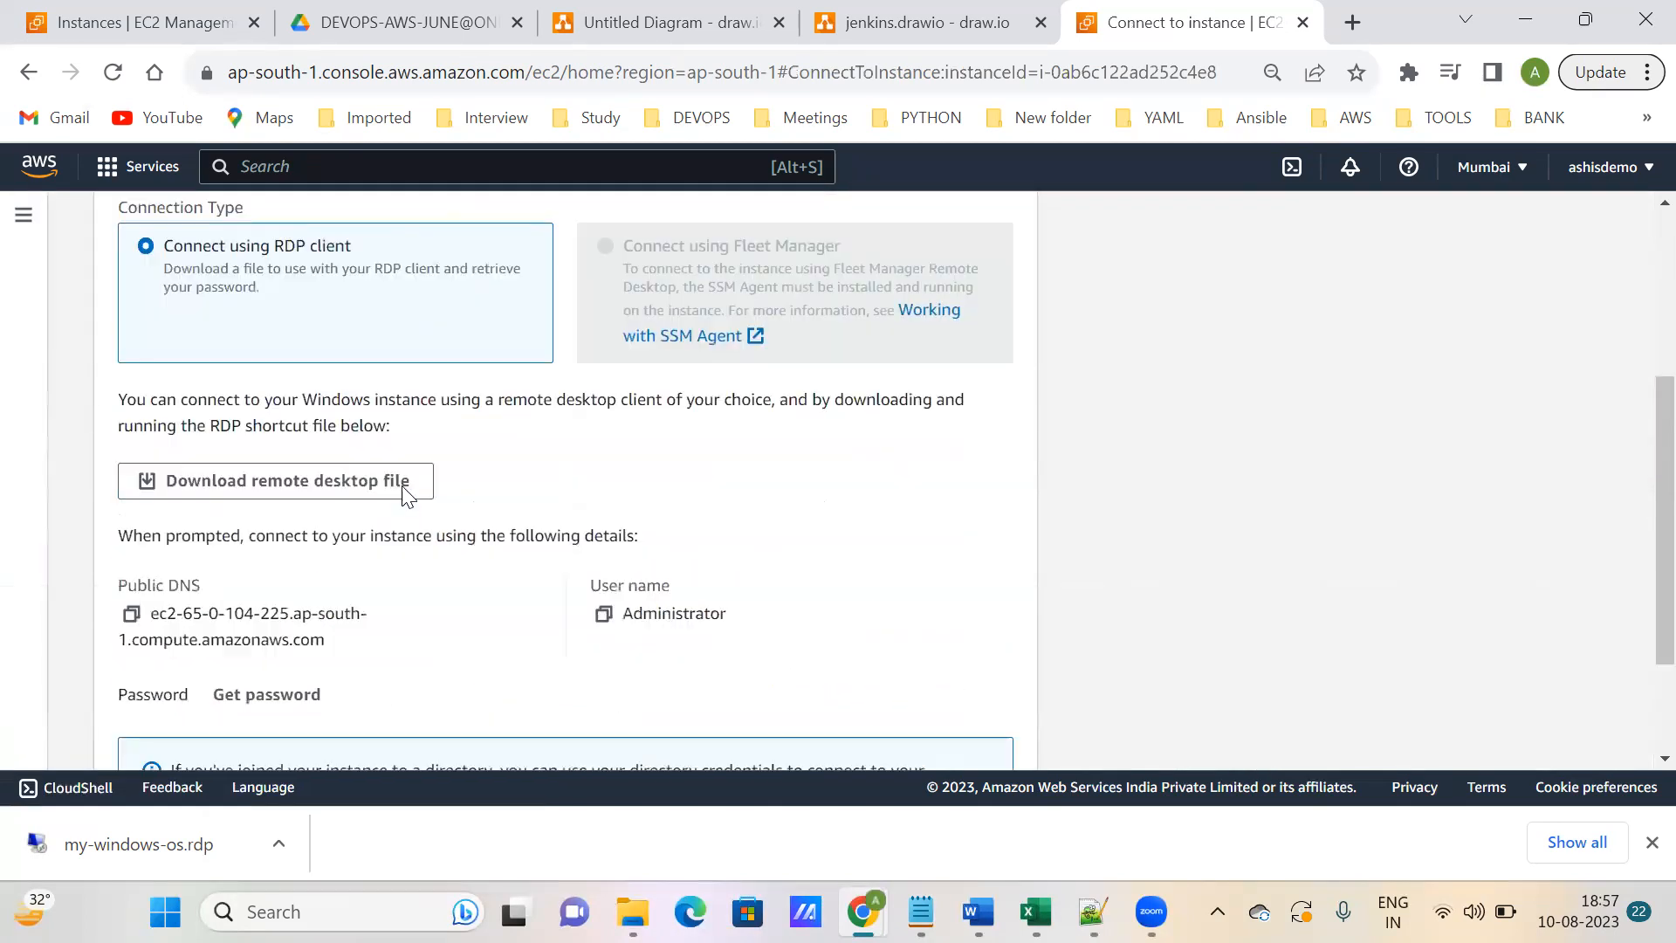
click(284, 531)
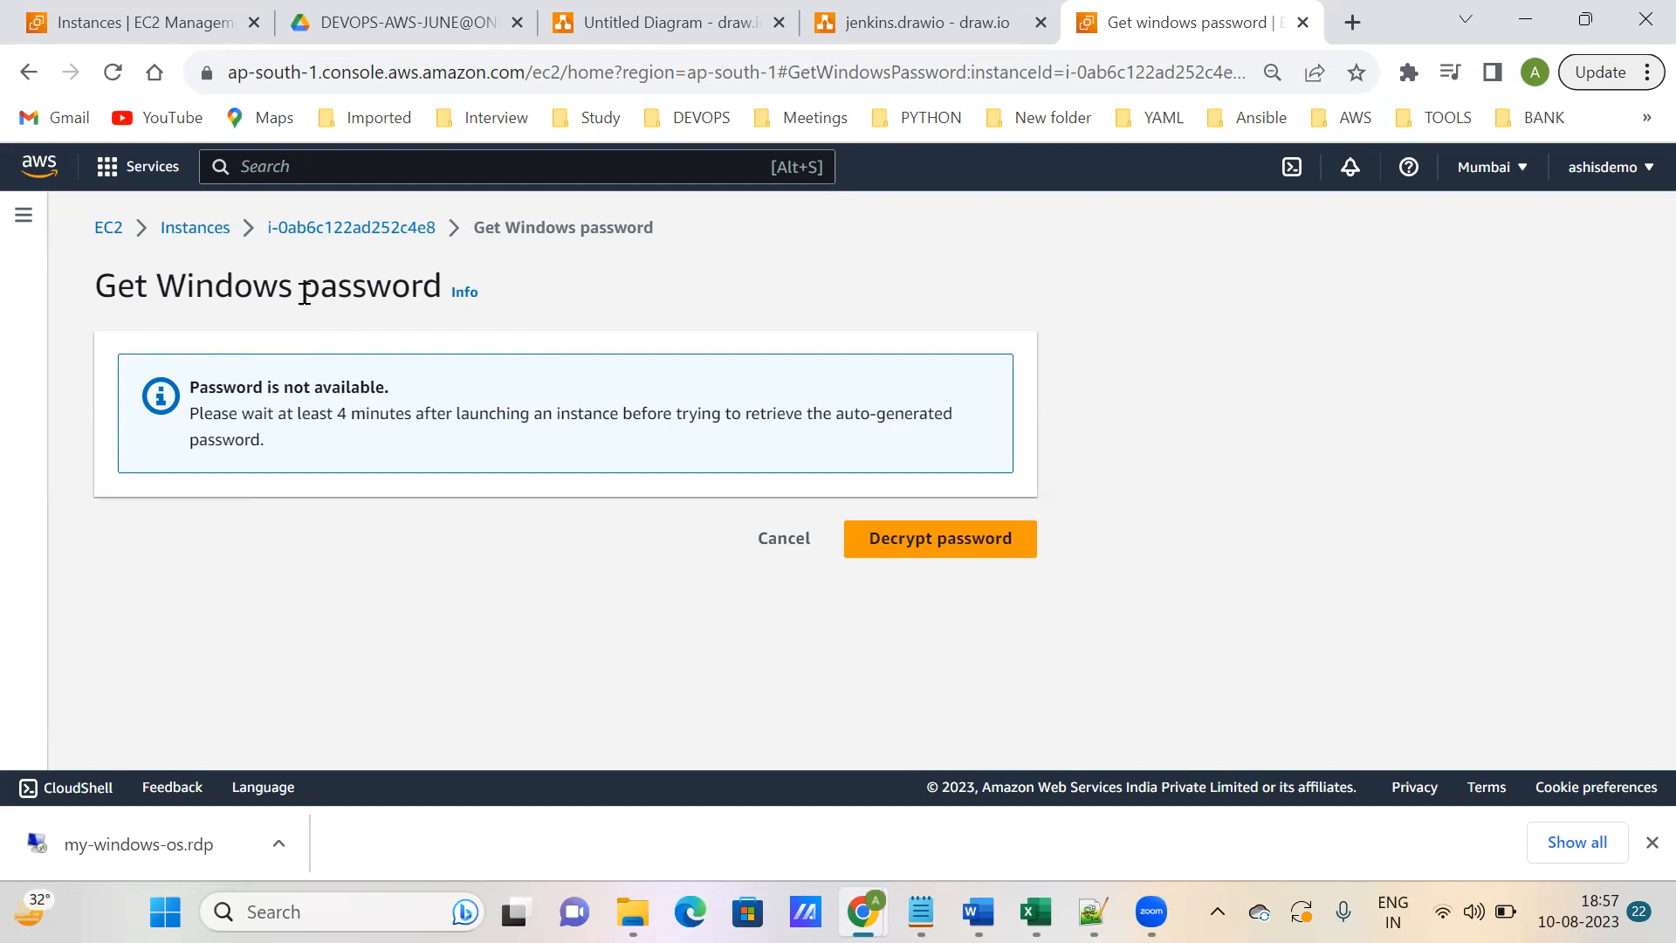
- Go back to the Instances list, select my-windows-os, and open its connection options
click(197, 228)
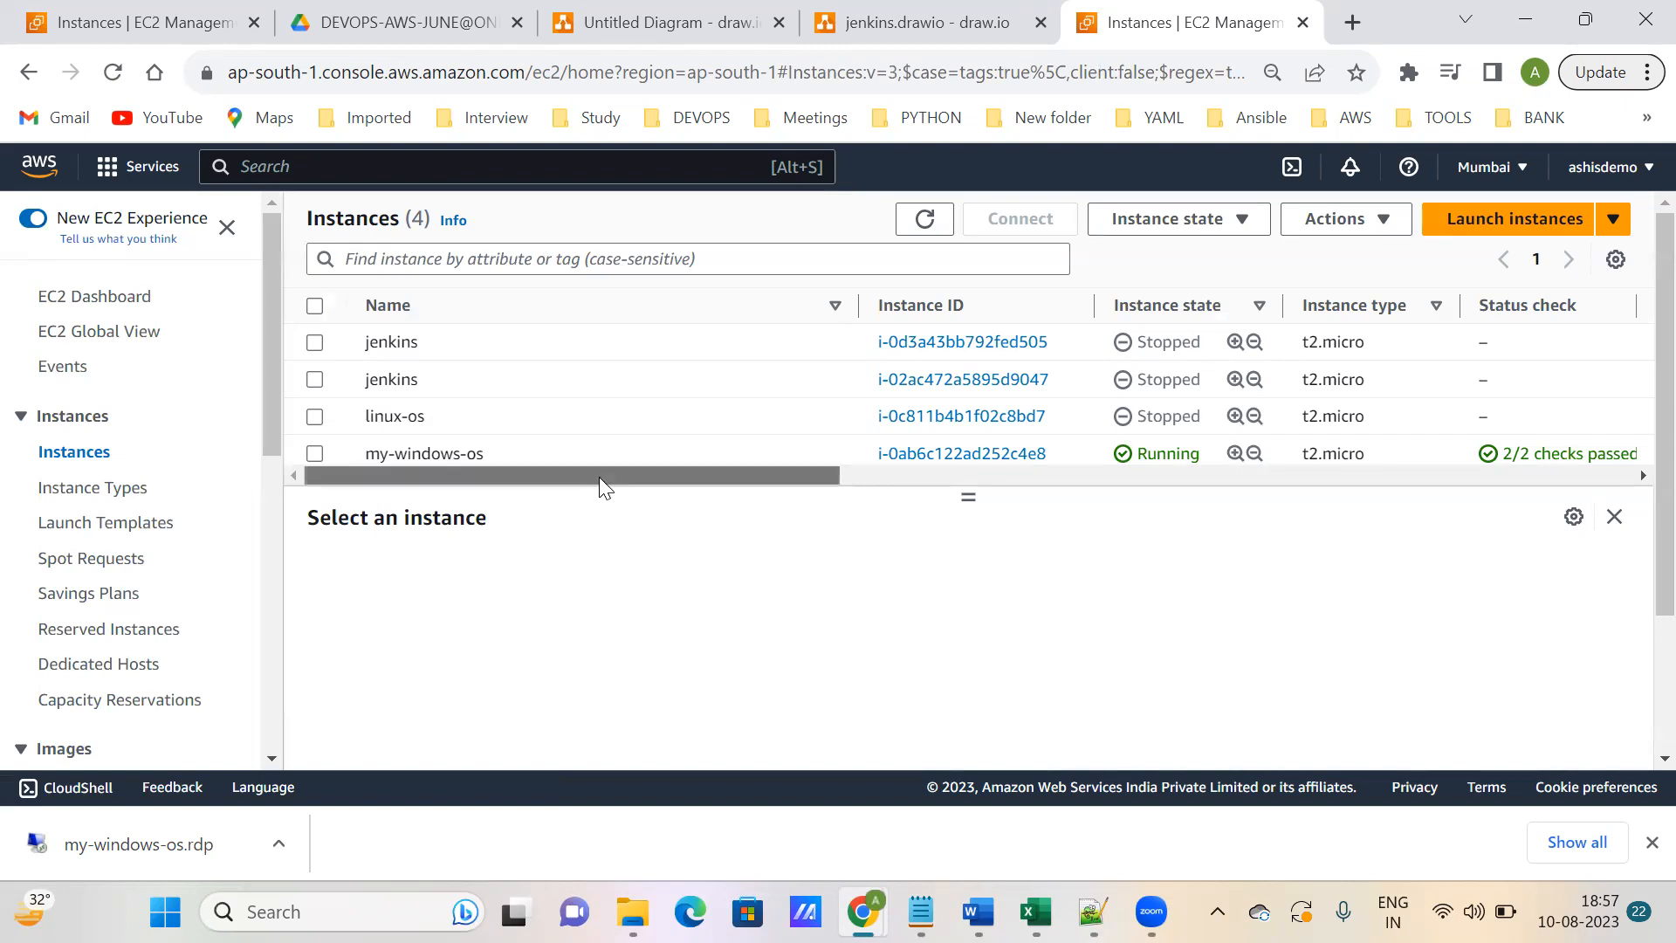
click(320, 453)
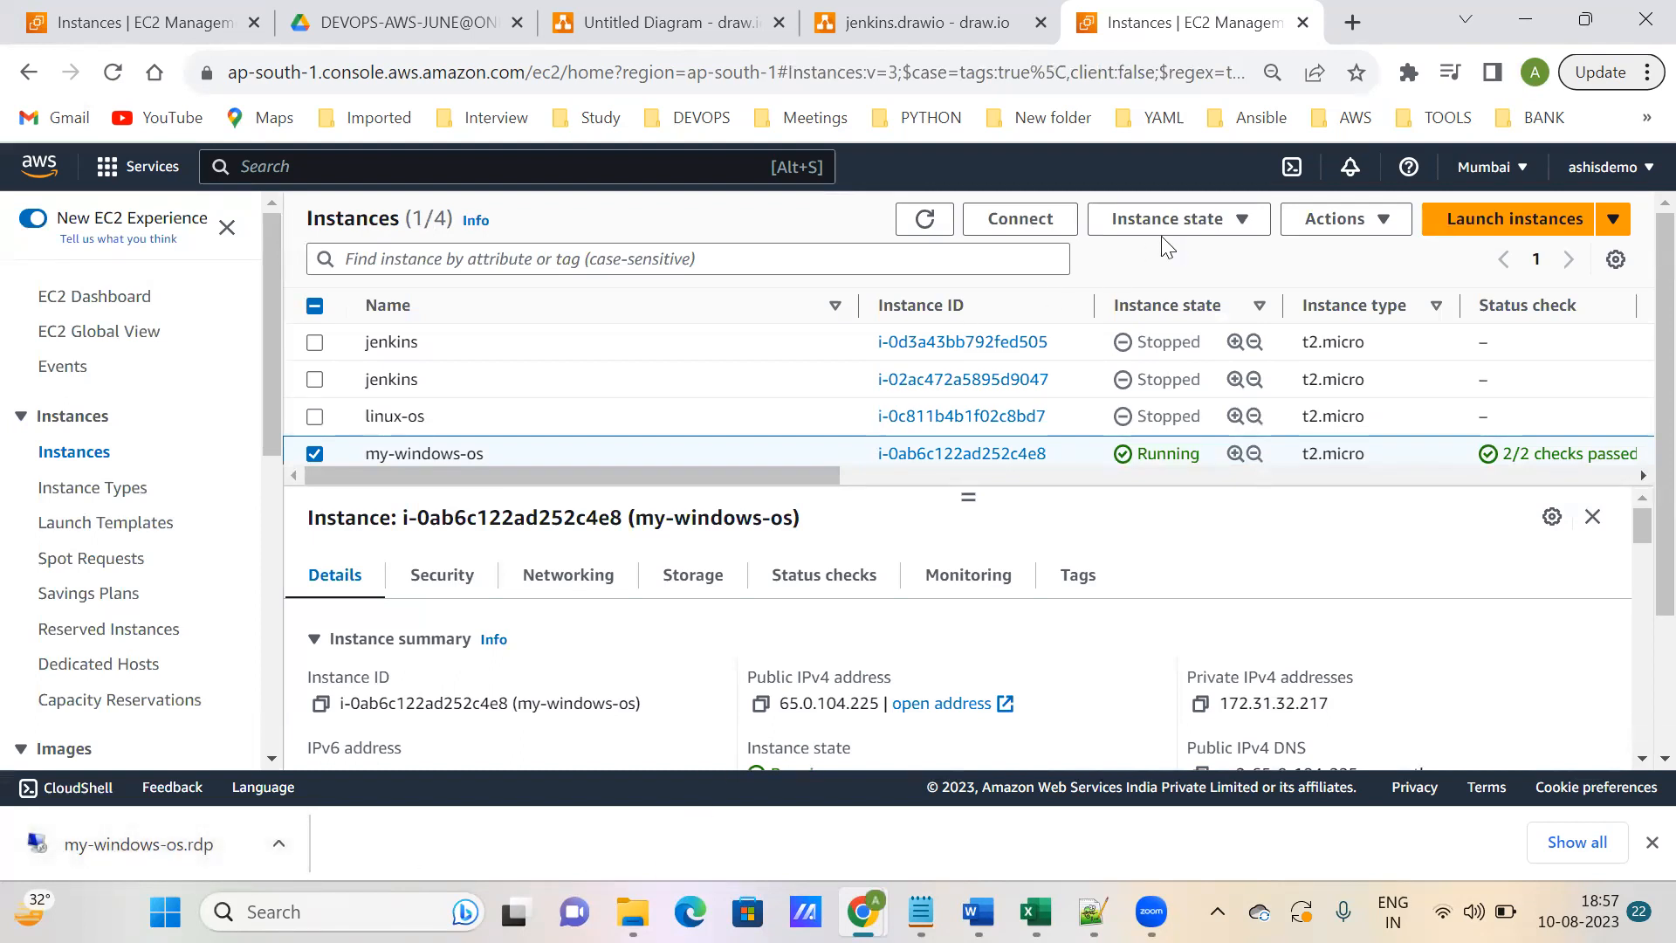
click(1018, 229)
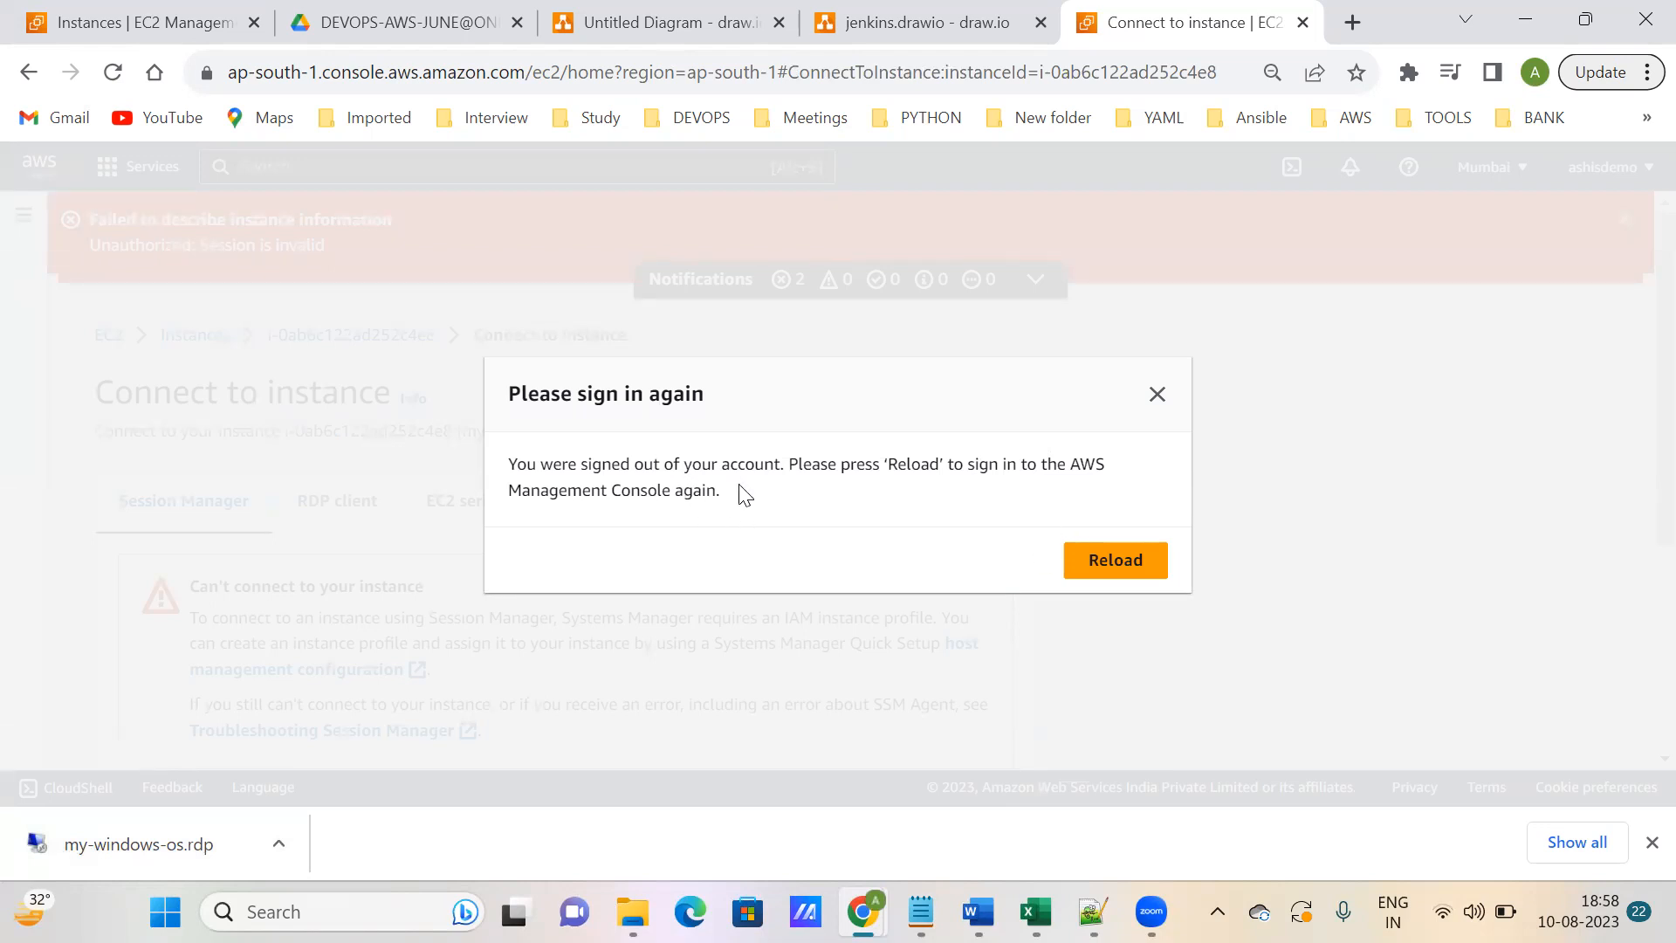
- Reload the expired console session and sign in again as root user with the account email and password
click(1135, 568)
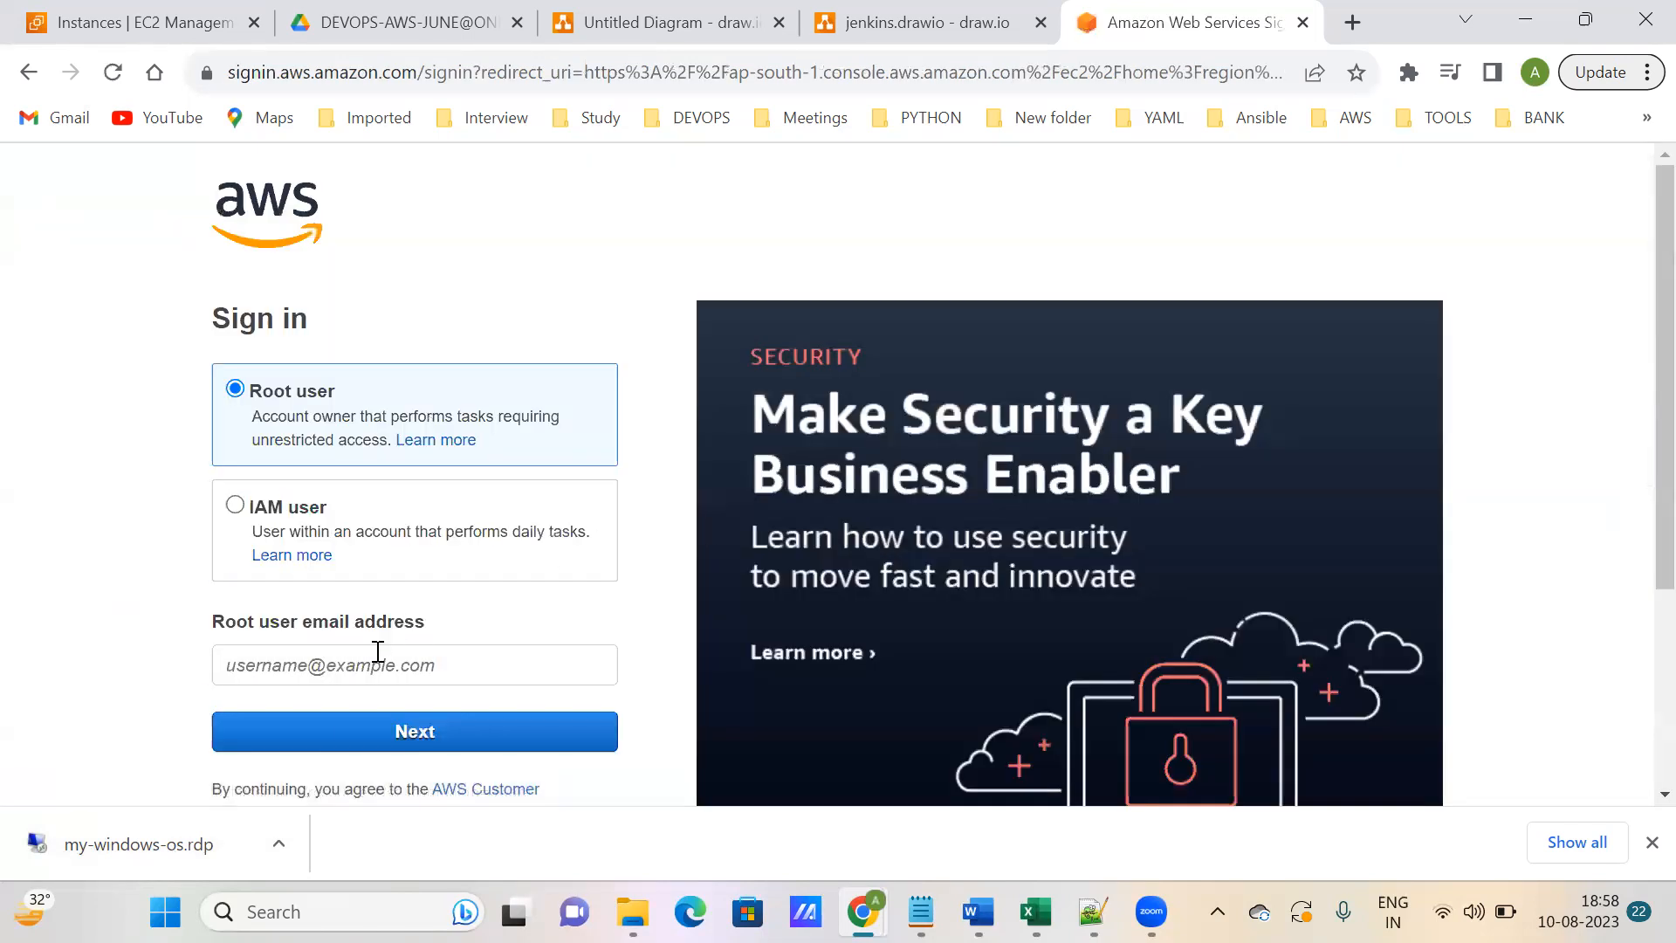
click(375, 656)
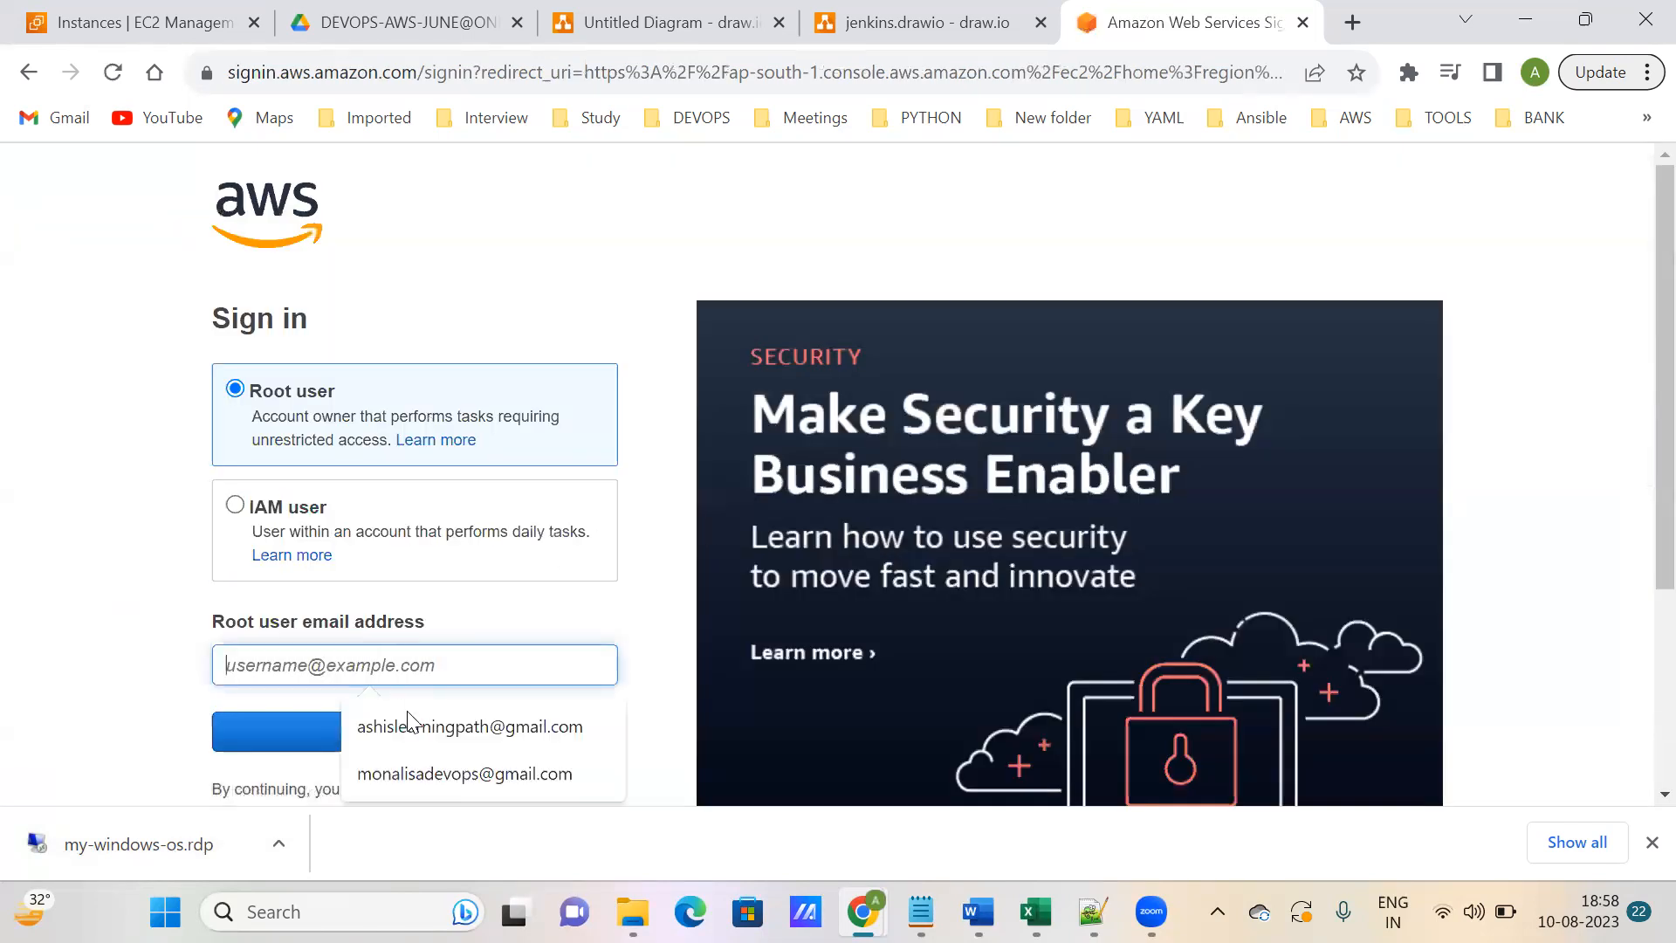
click(417, 738)
click(417, 735)
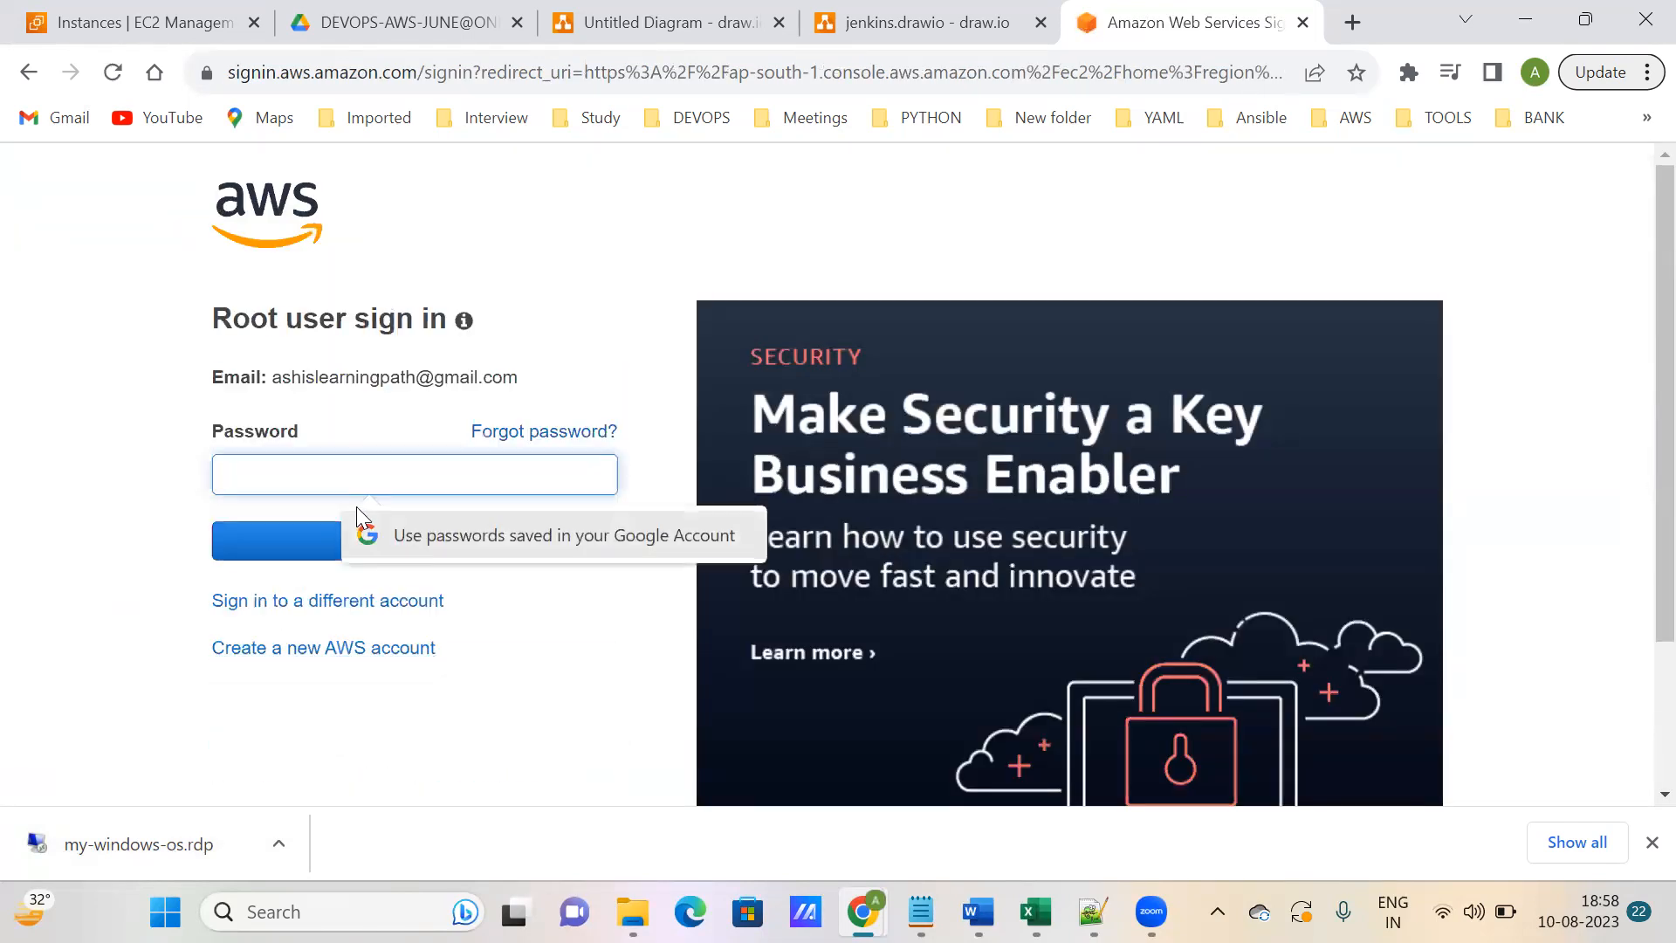
text(***********)
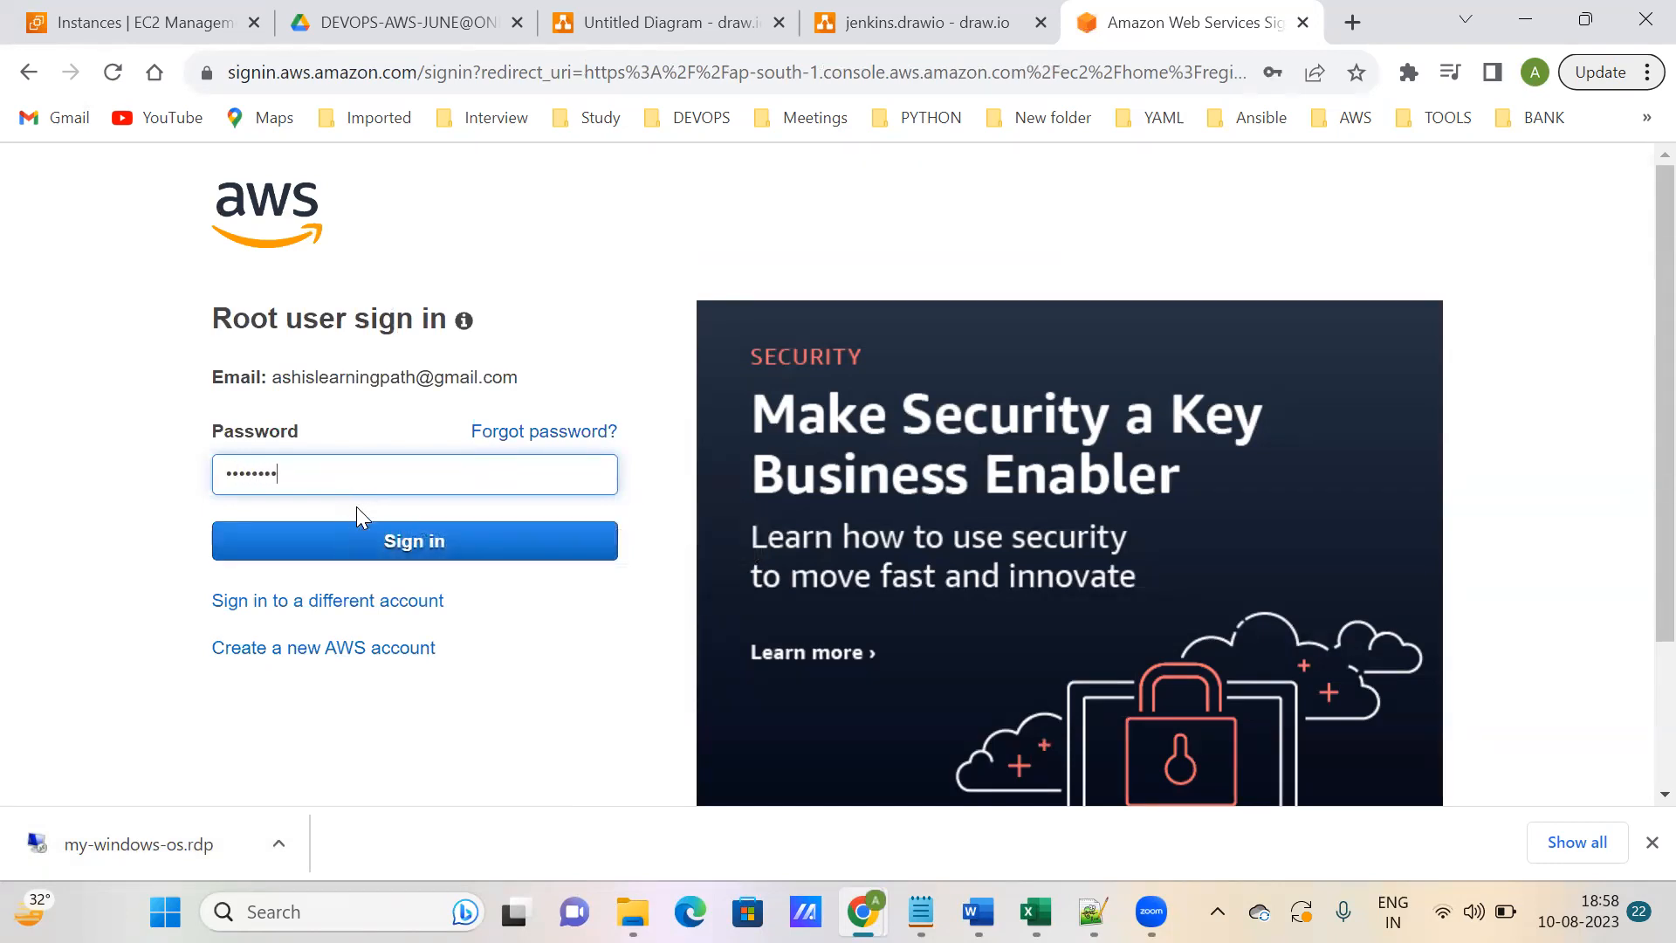
click(374, 549)
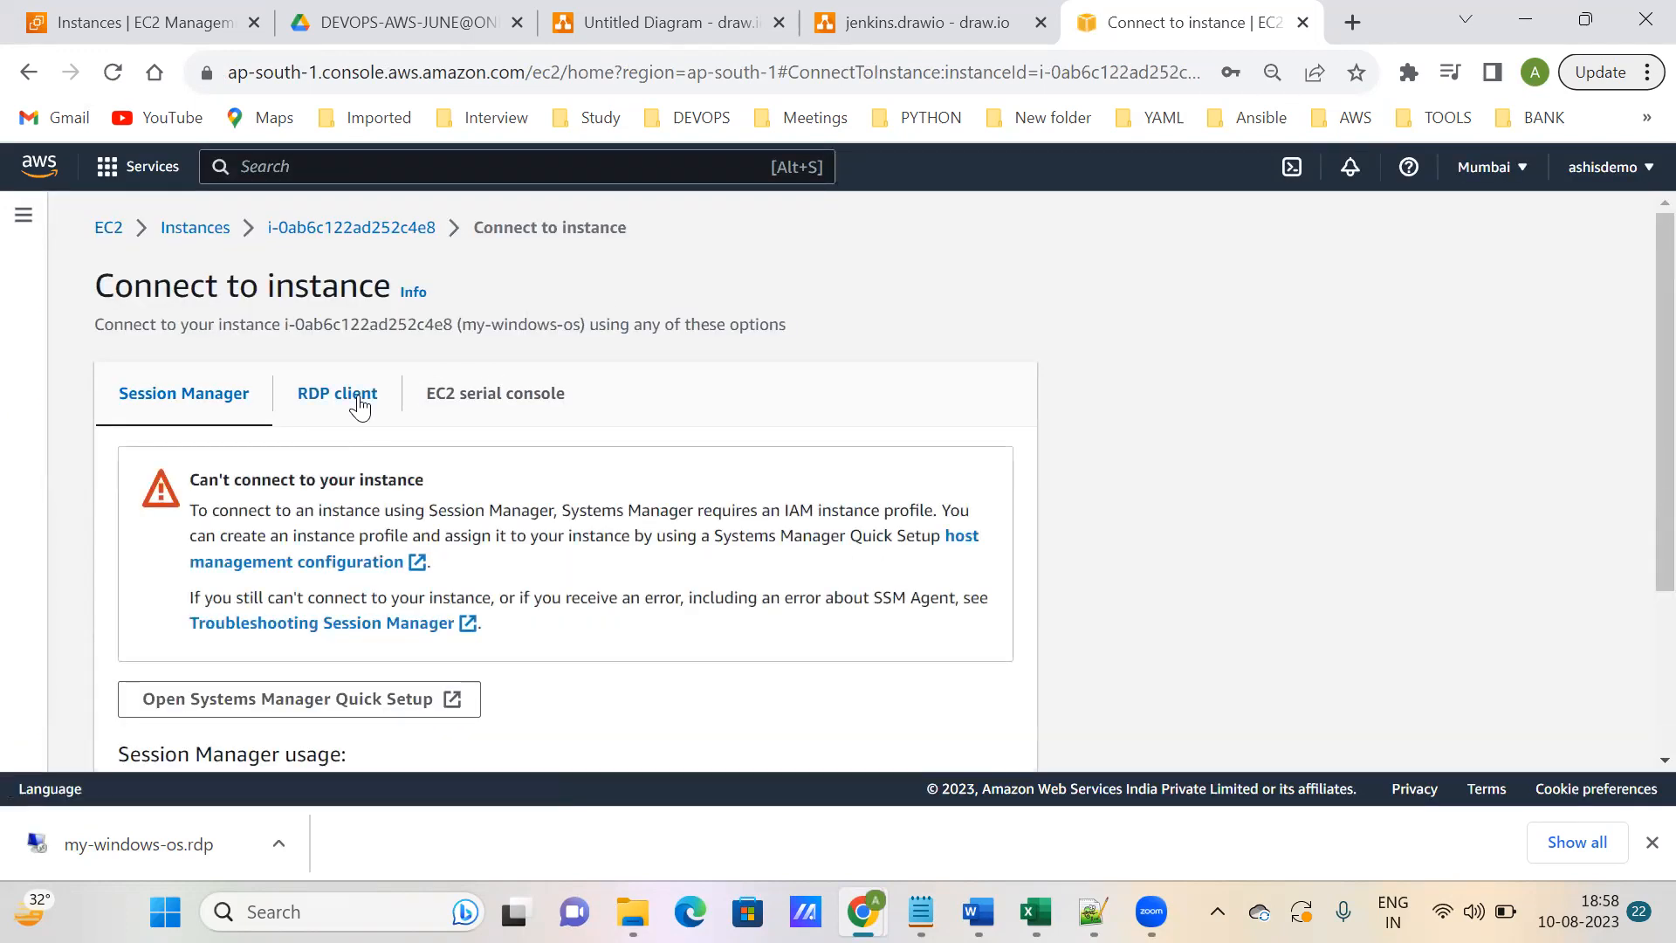
- Open the Windows password retrieval page for my-windows-os from the RDP client options and review its associated key pair
click(344, 417)
scroll(480, 468, down, 6)
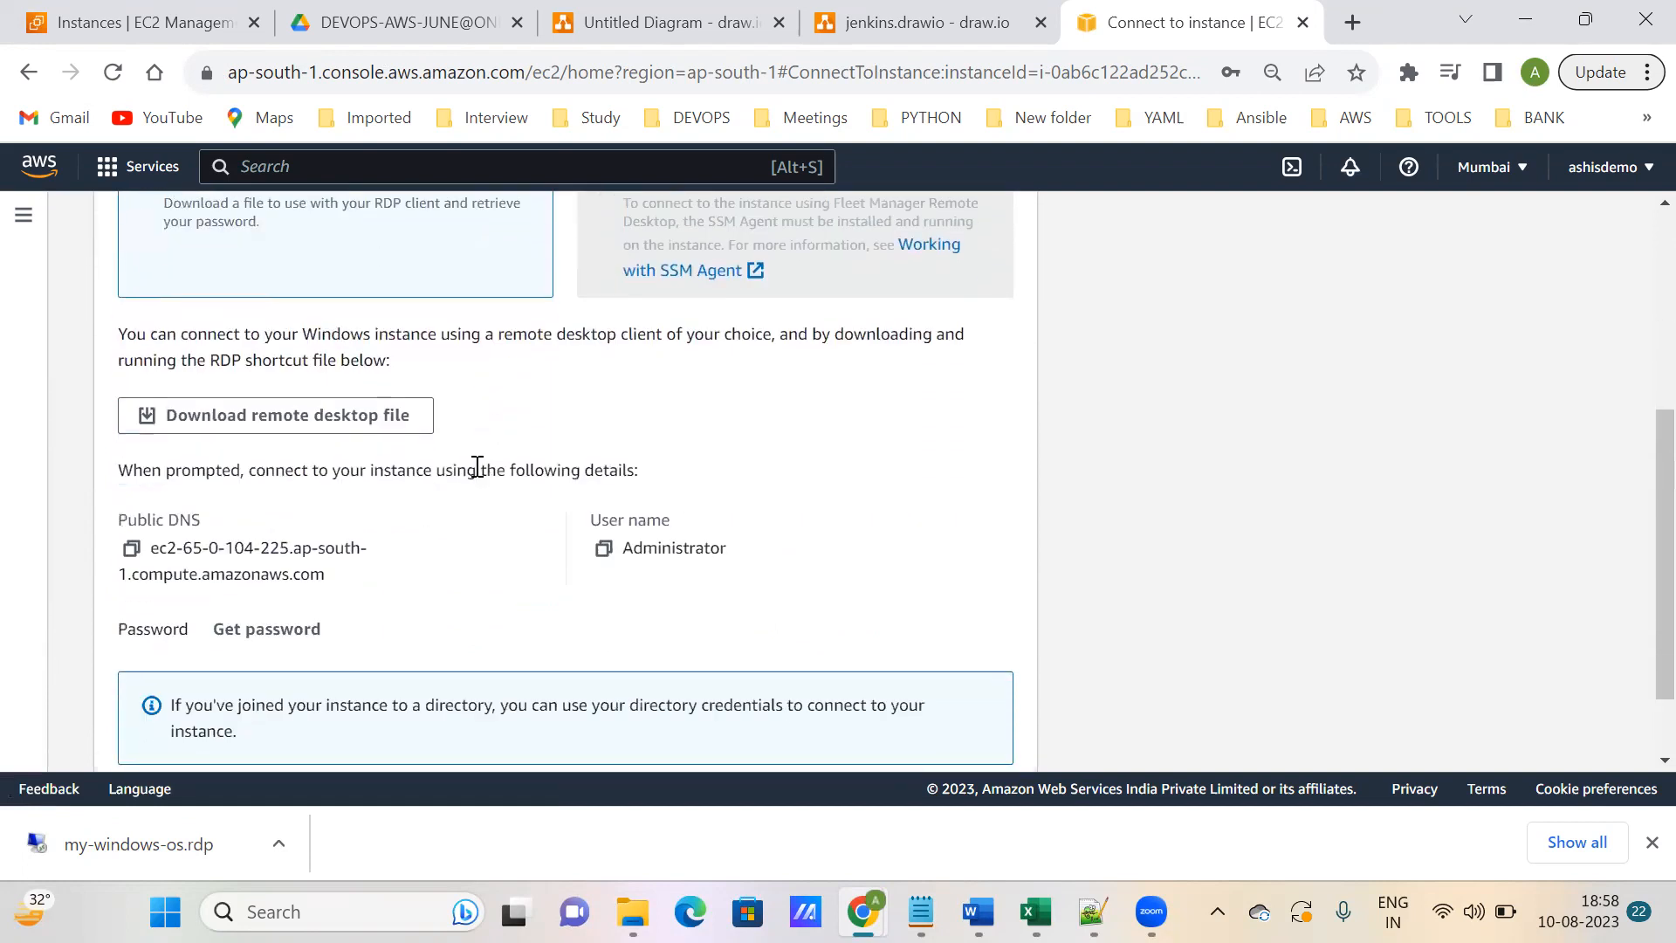
click(284, 540)
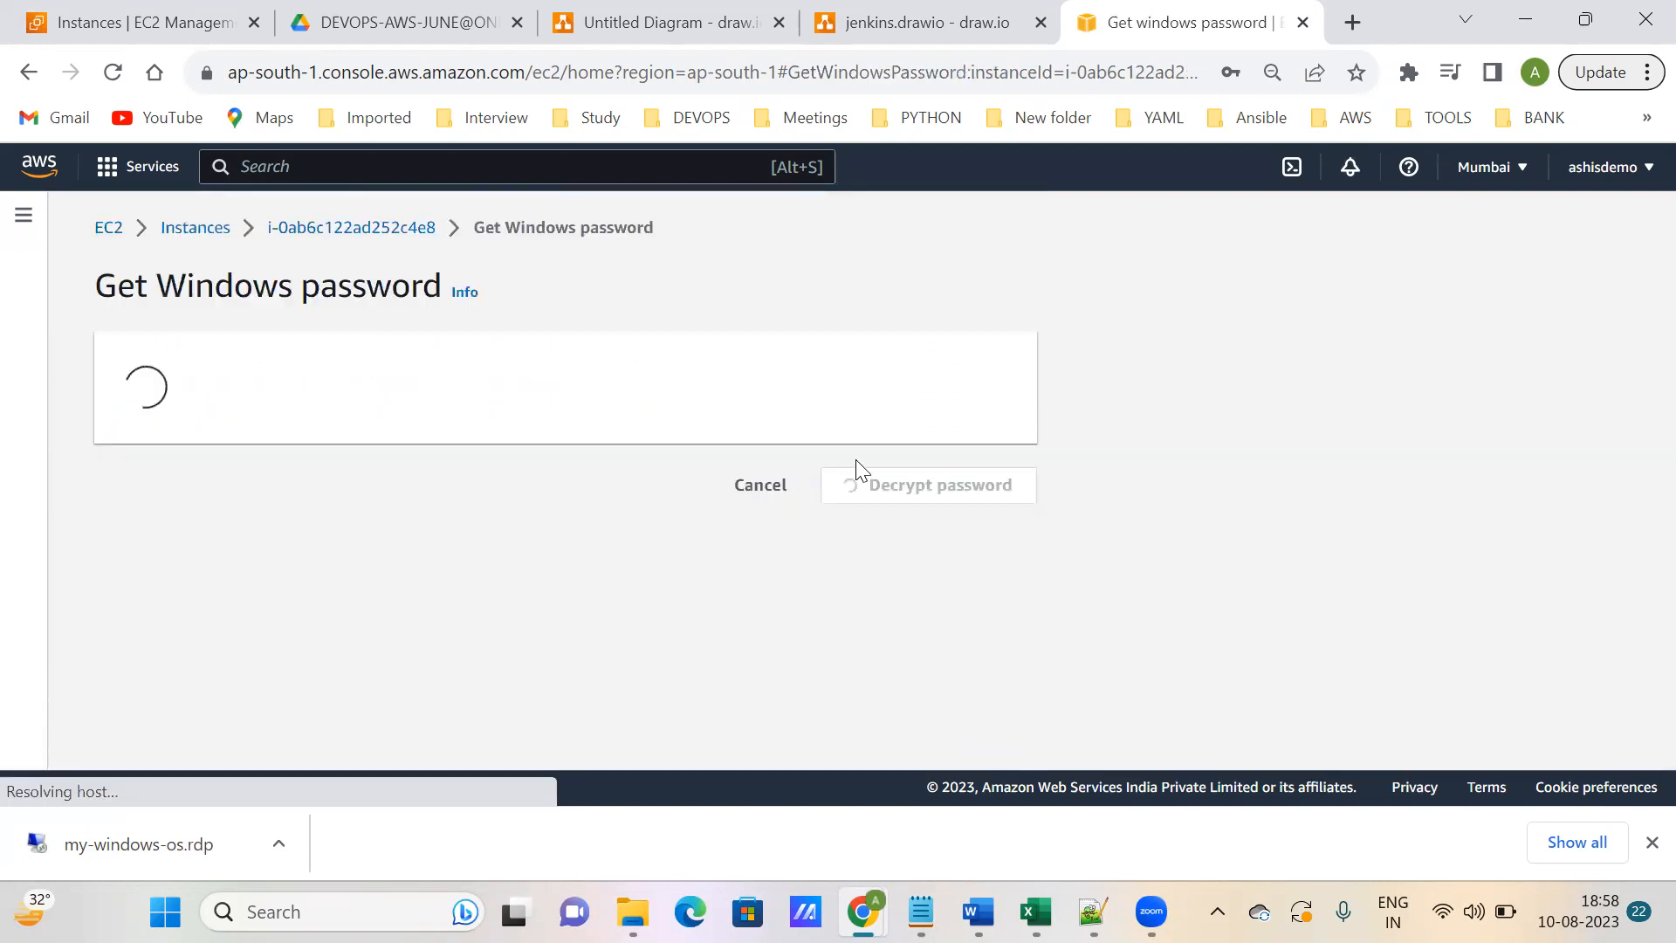
scroll(528, 526, down, 2)
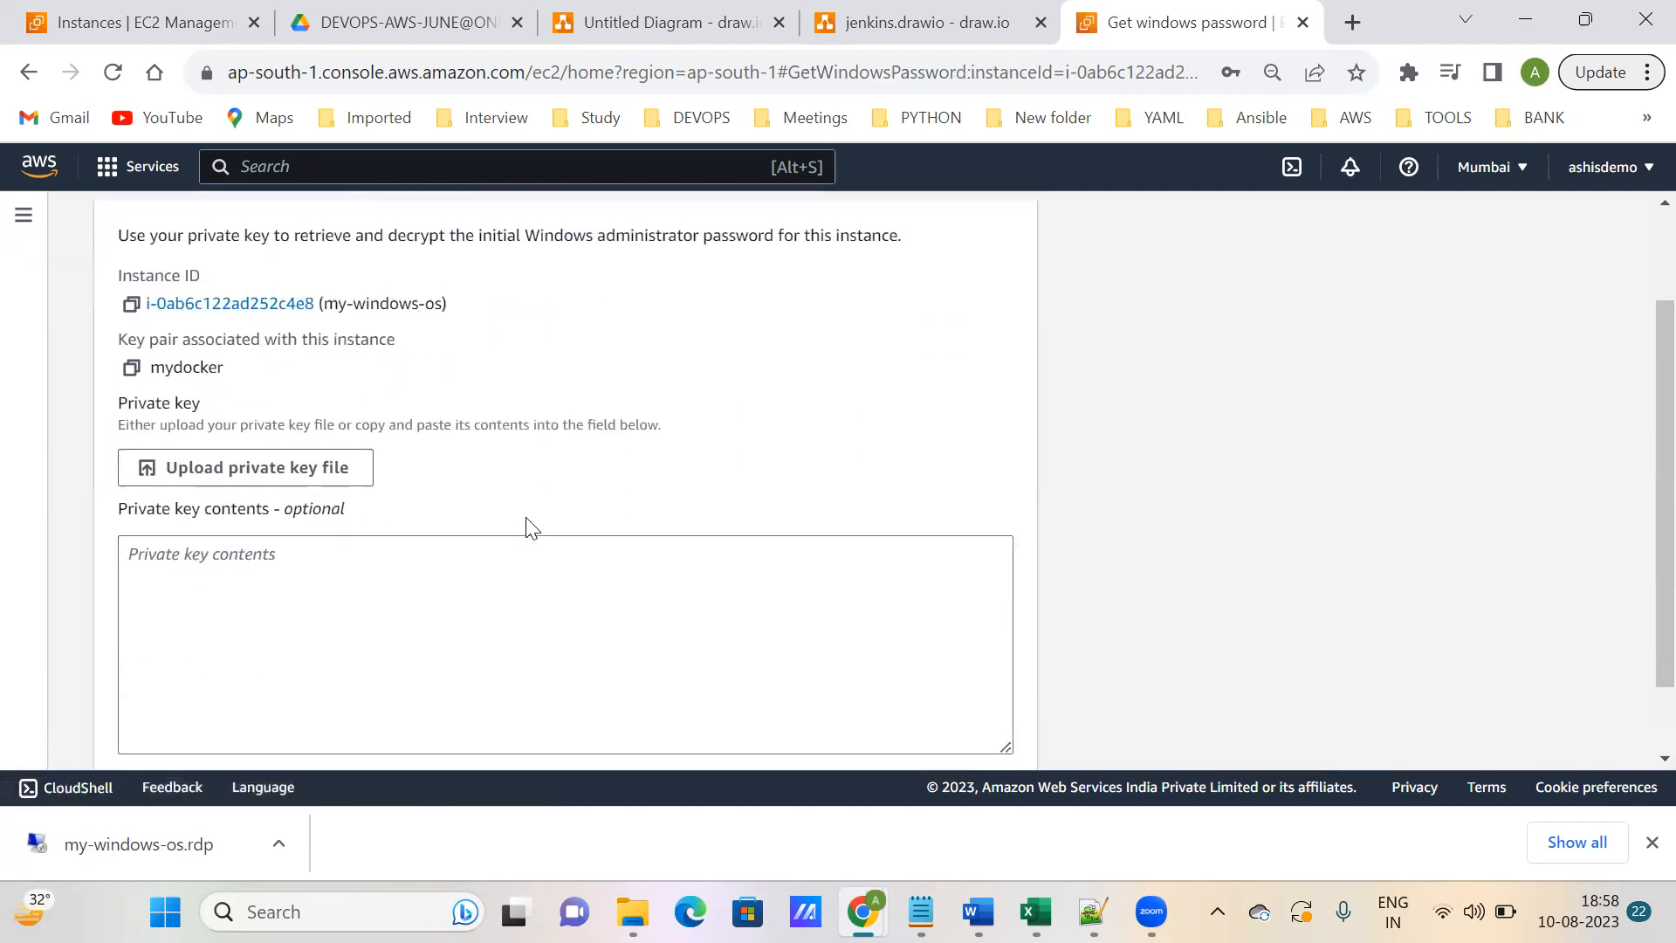
scroll(528, 527, up, 2)
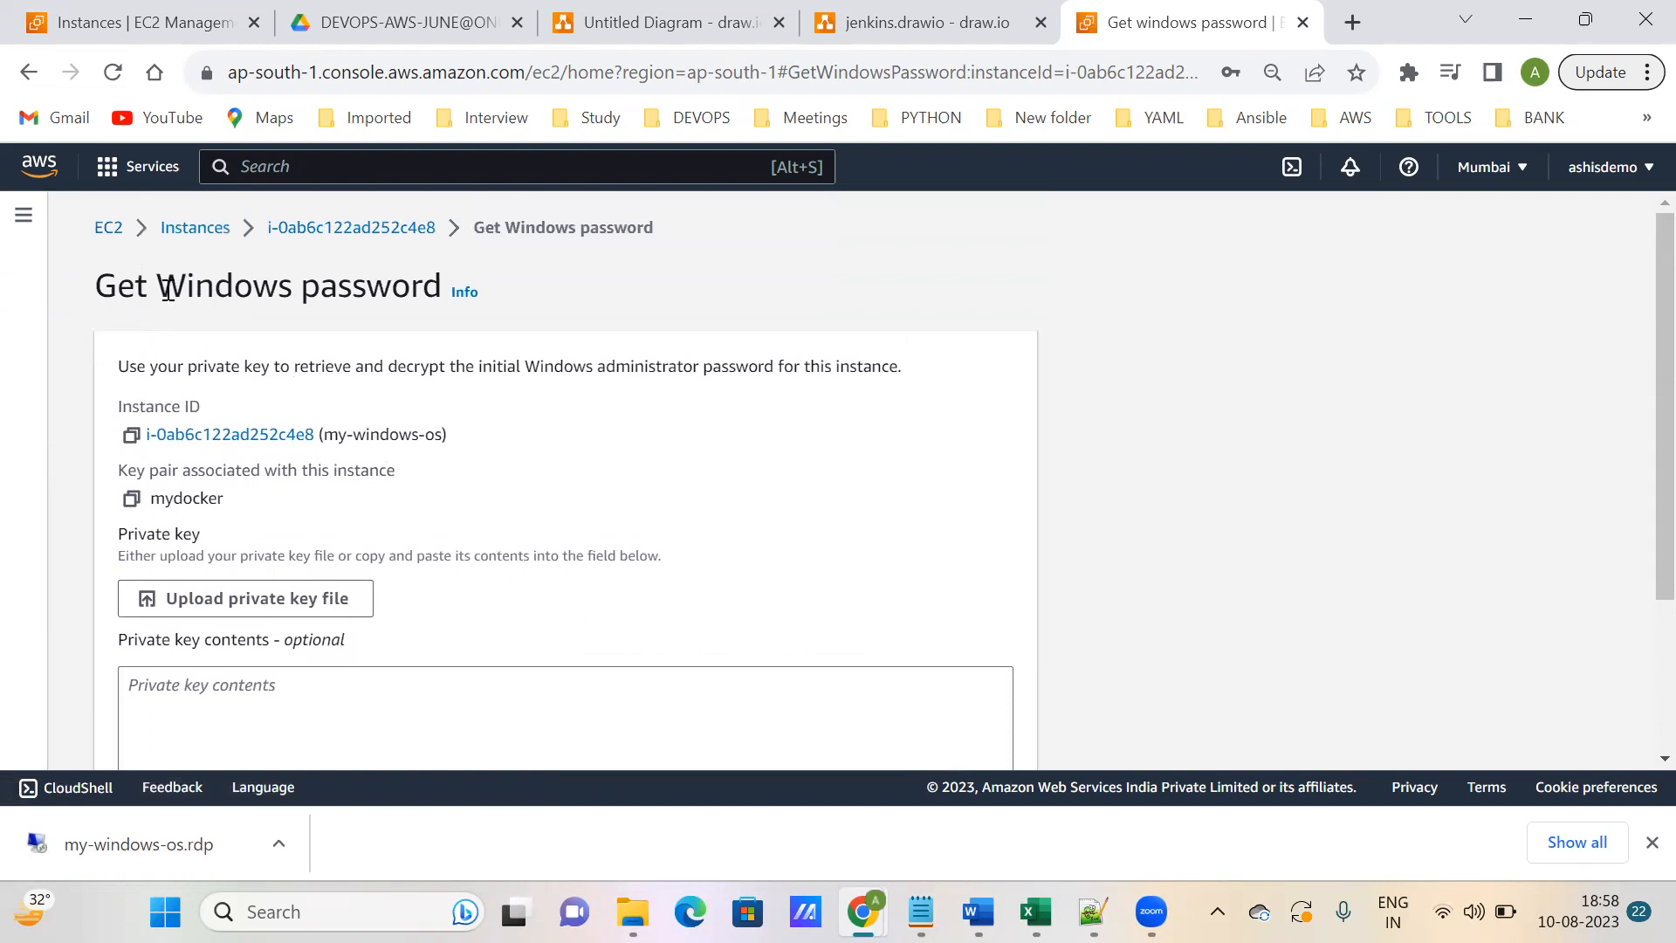
scroll(475, 409, down, 3)
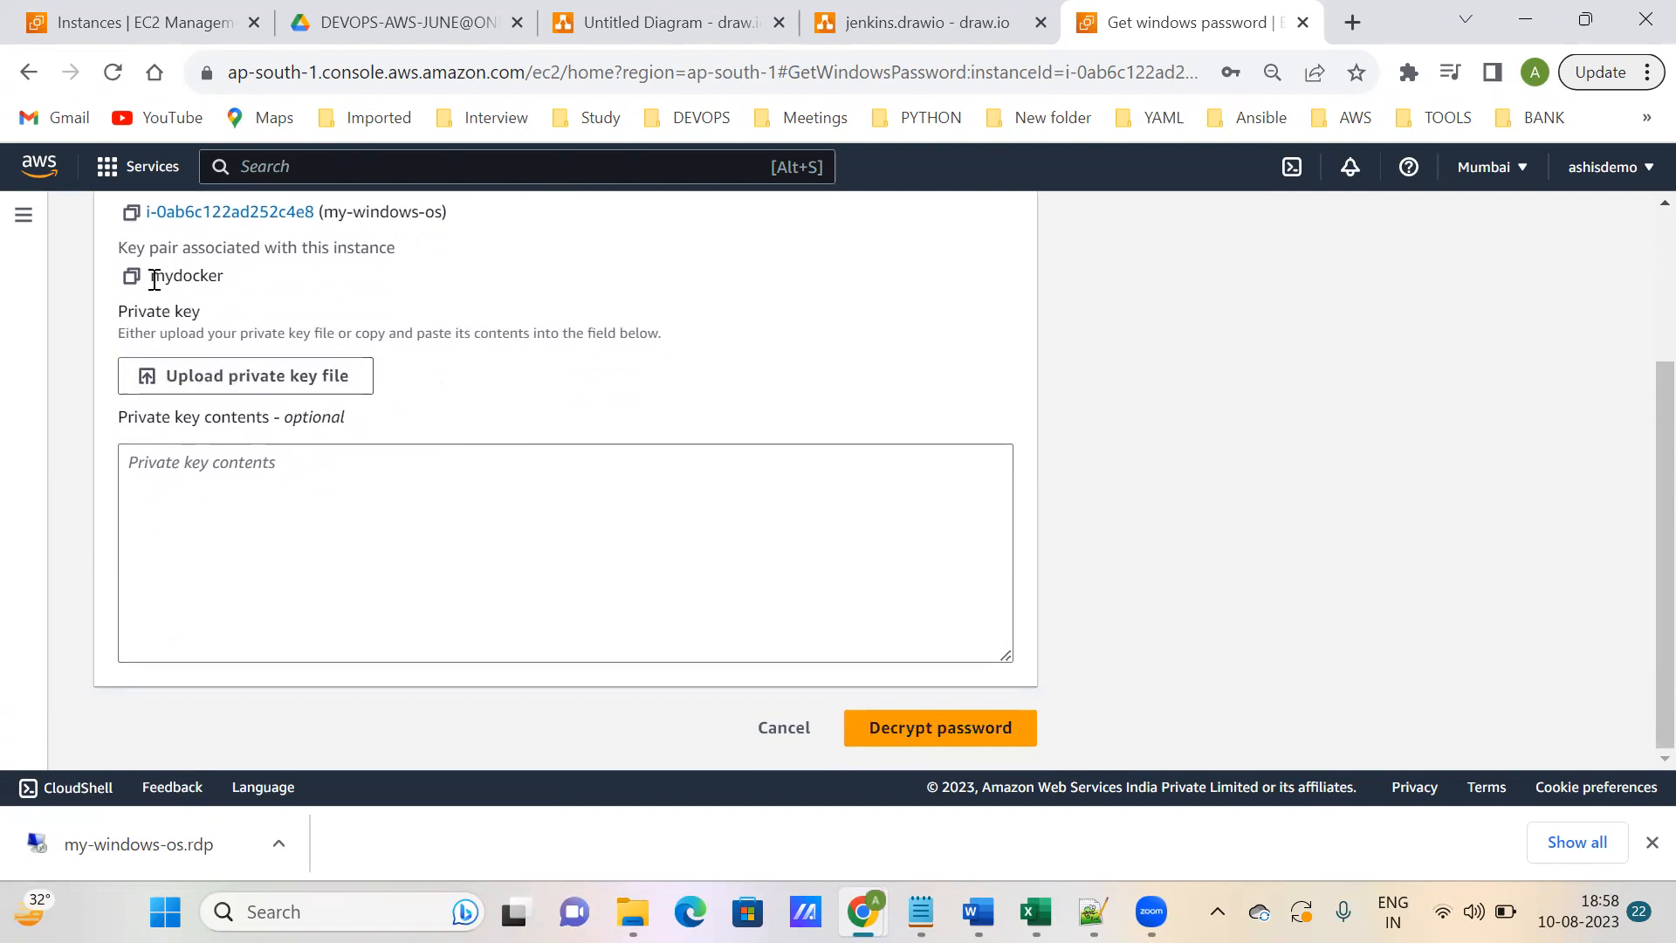
drag(154, 279, 218, 277)
click(353, 280)
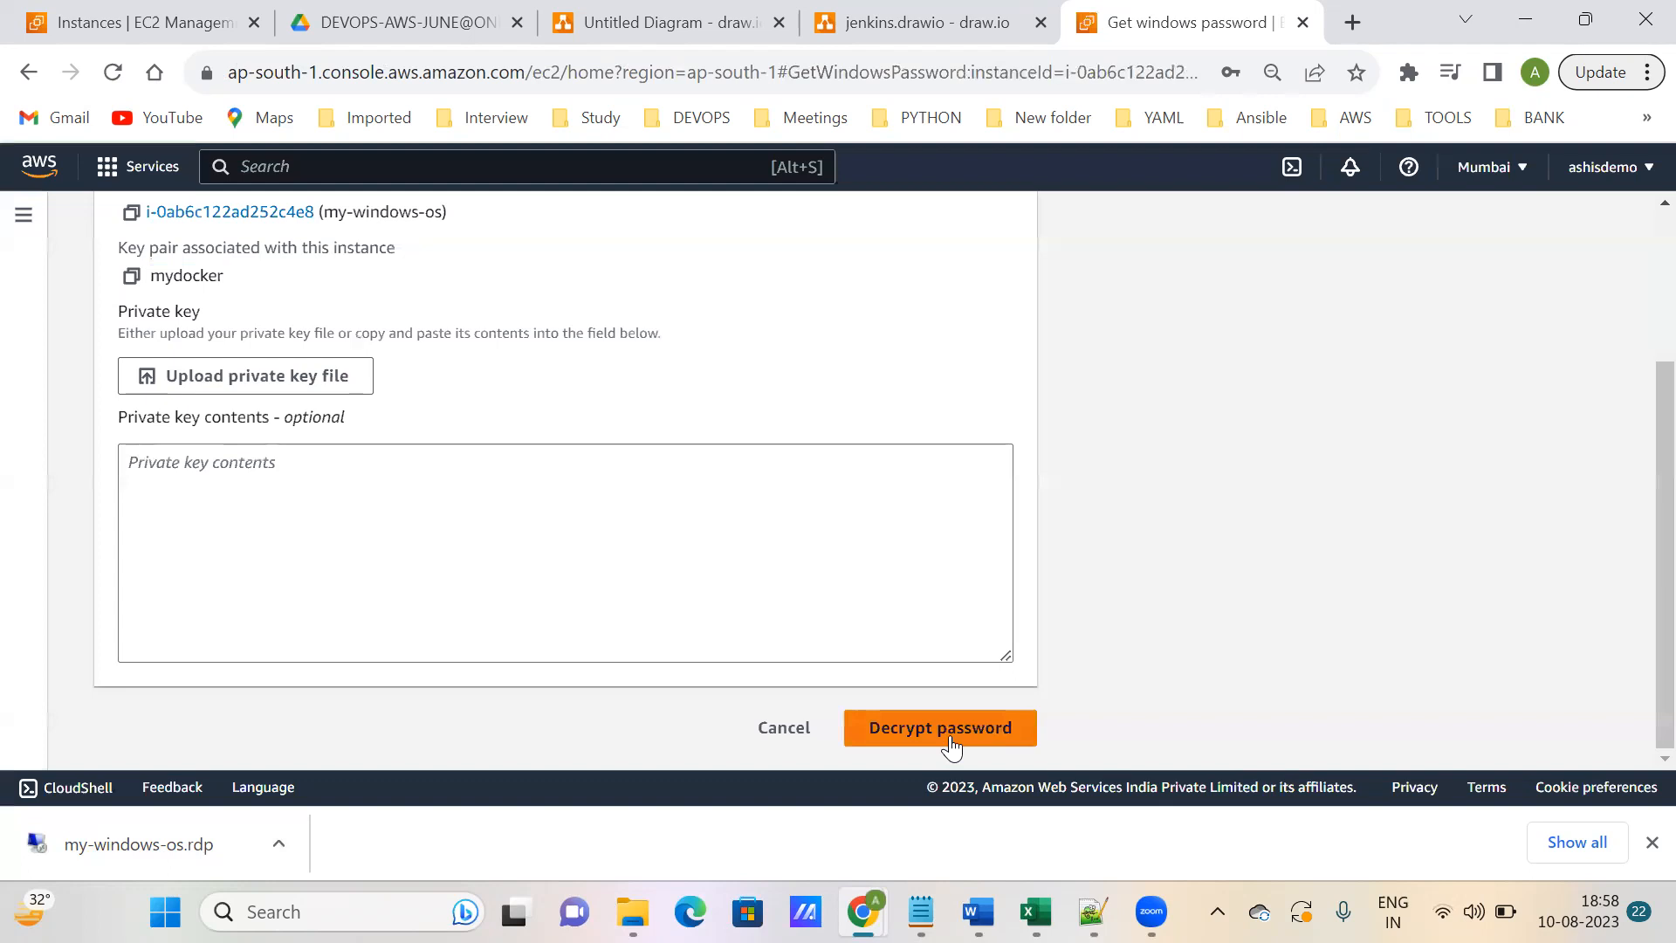
- Upload the private key file mydocker.pem from the aws_demo folder on the Desktop for password decryption
click(247, 377)
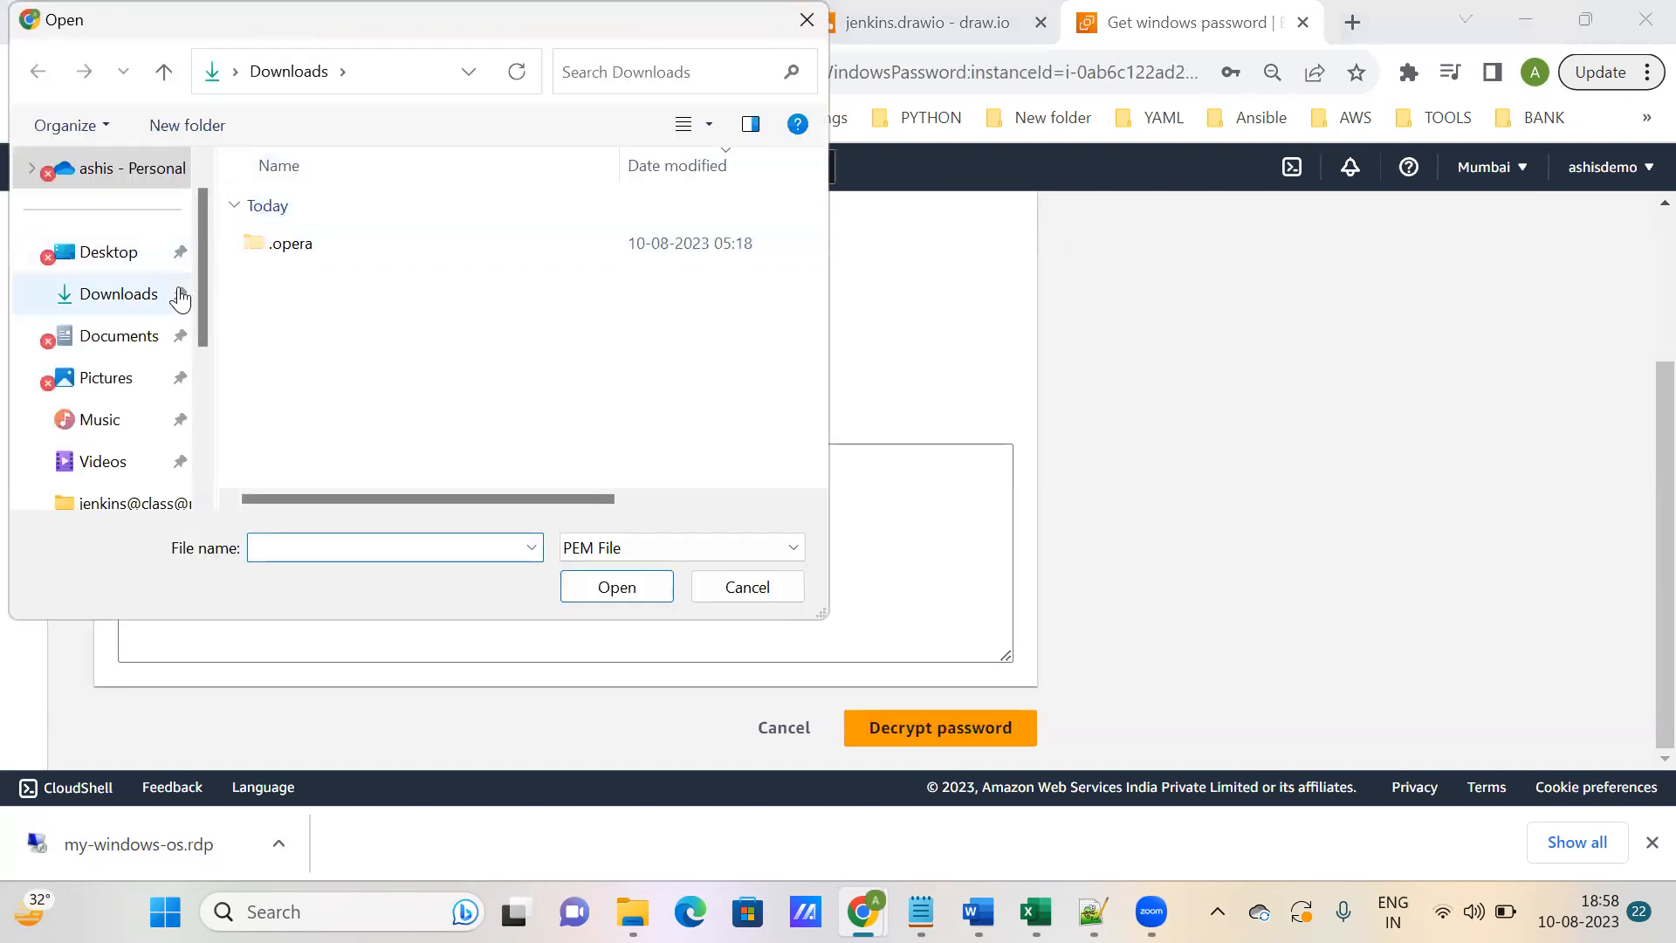
mouse_move(200, 316)
mouse_down()
mouse_move(196, 467)
mouse_move(199, 316)
mouse_up()
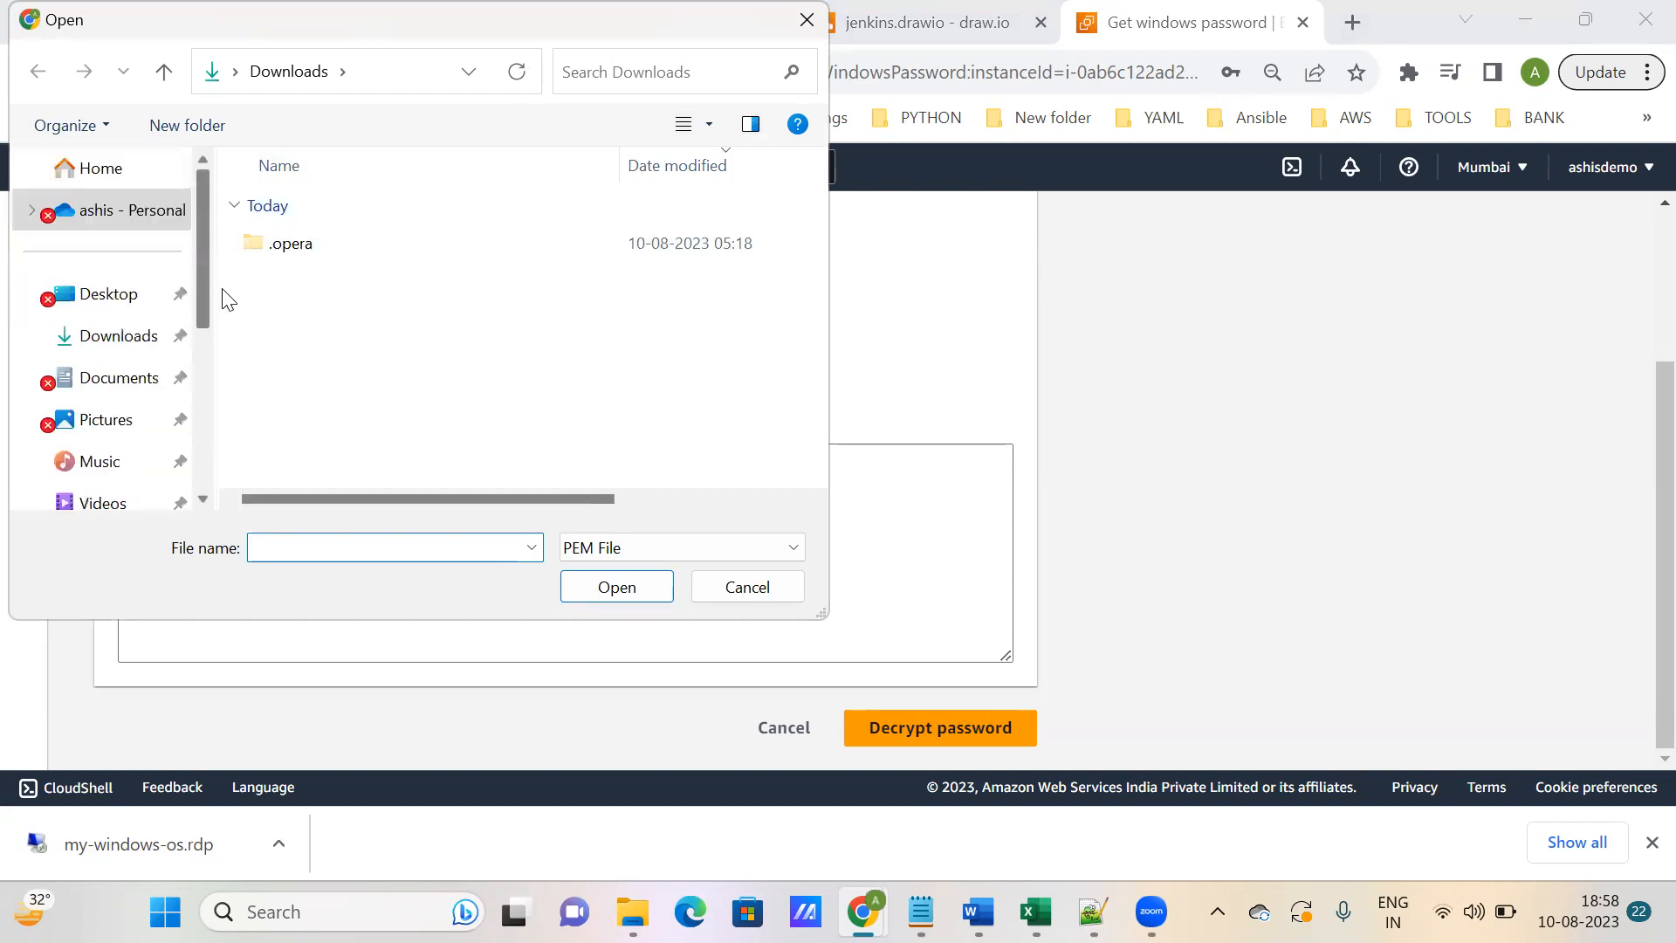
scroll(127, 374, down, 1)
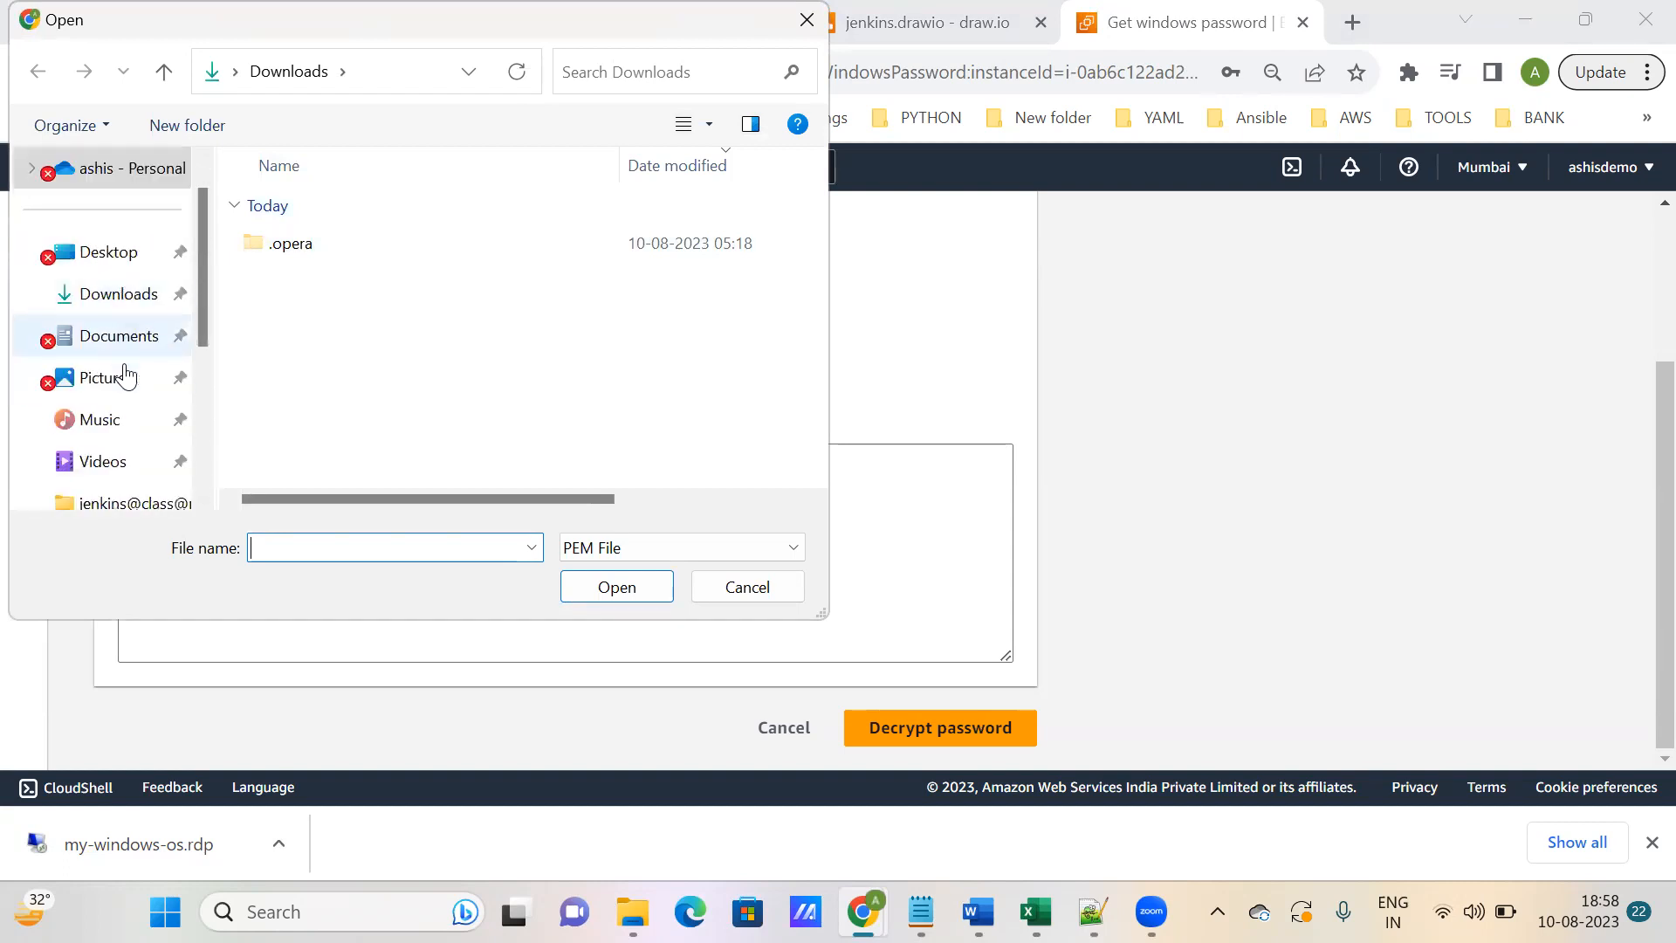
click(110, 252)
double_click(316, 342)
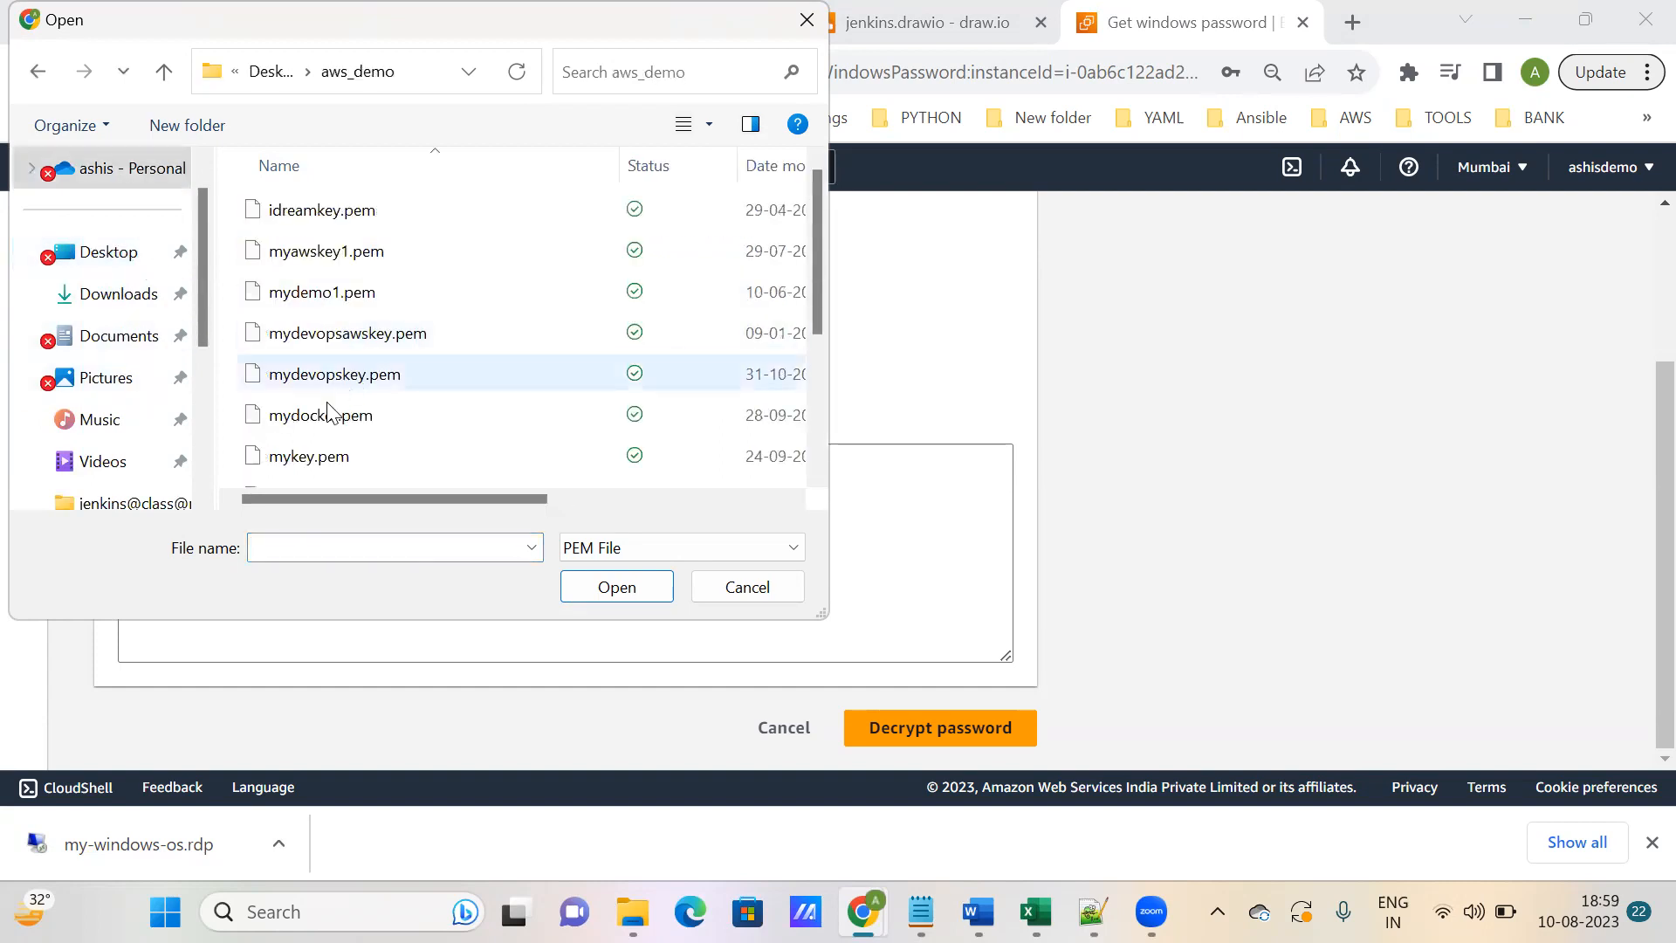
click(329, 413)
click(581, 594)
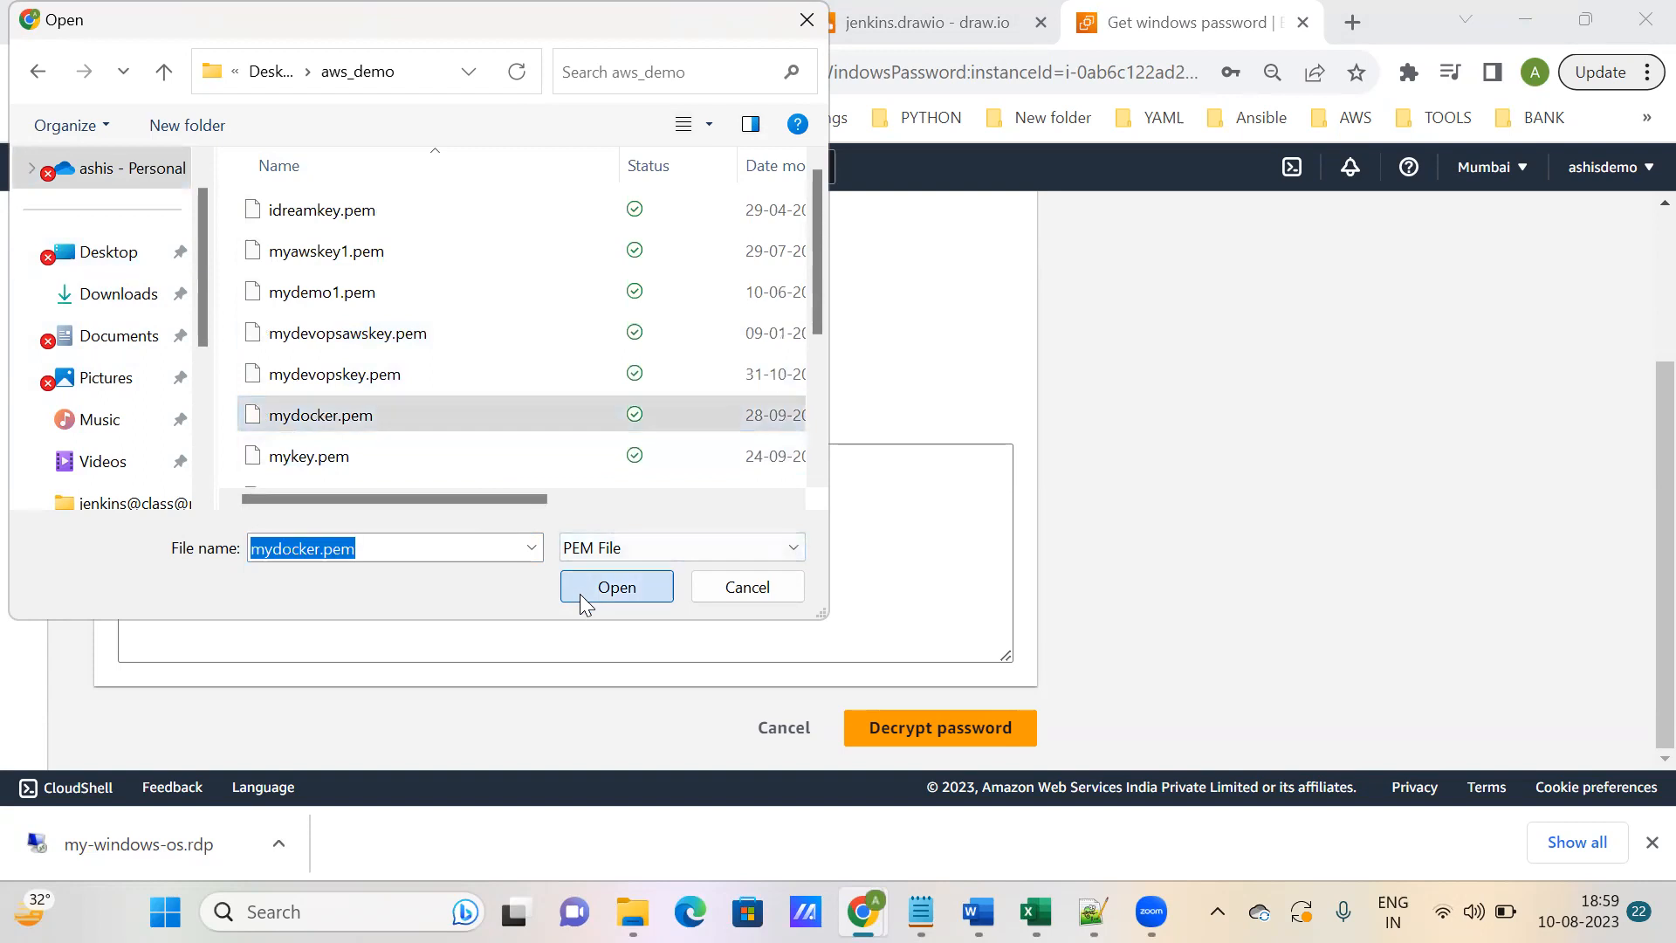
- Decrypt the Windows administrator password with the uploaded key and copy it from the RDP connection details
scroll(582, 594, down, 3)
scroll(1383, 613, down, 1)
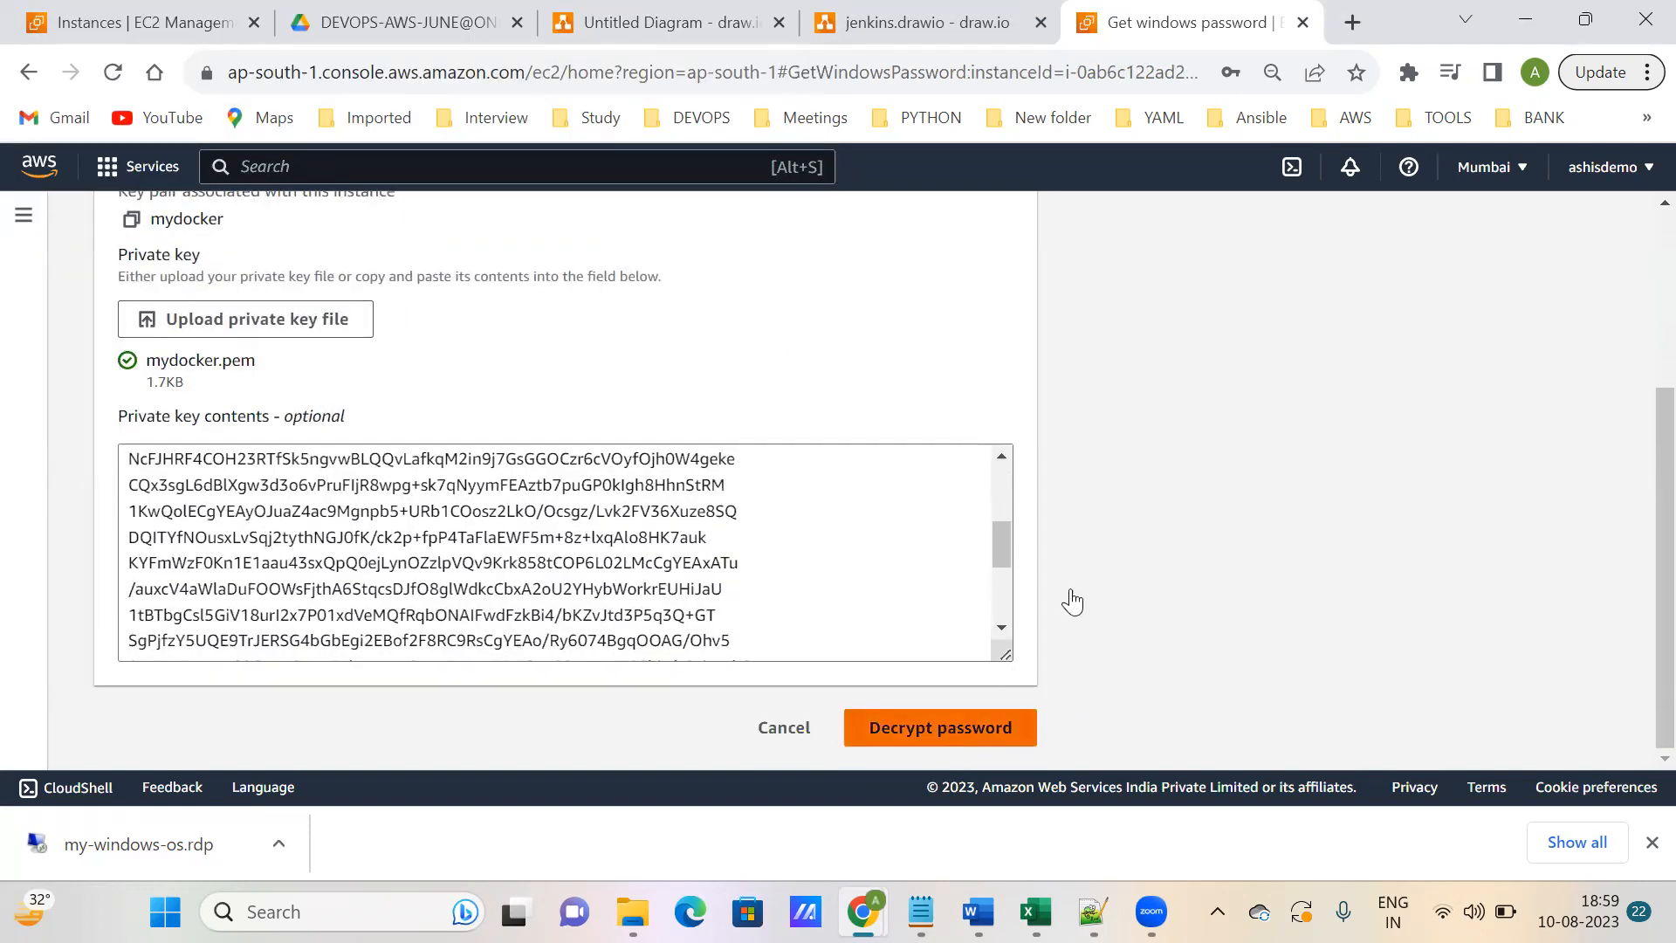
scroll(546, 550, down, 2)
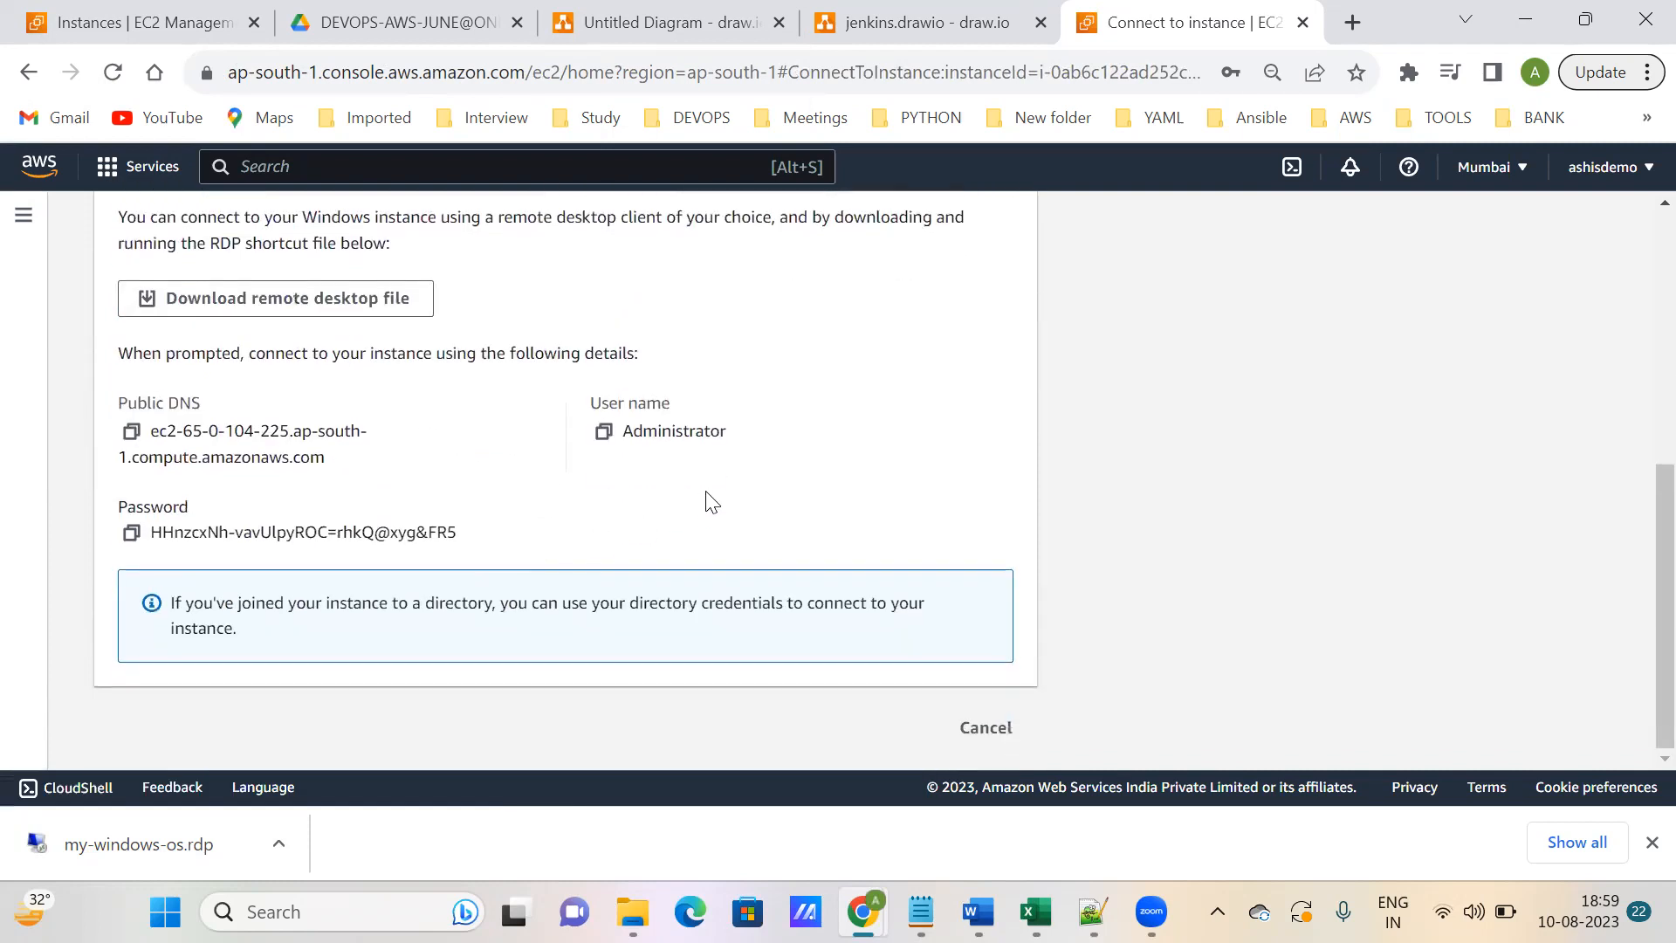
click(133, 534)
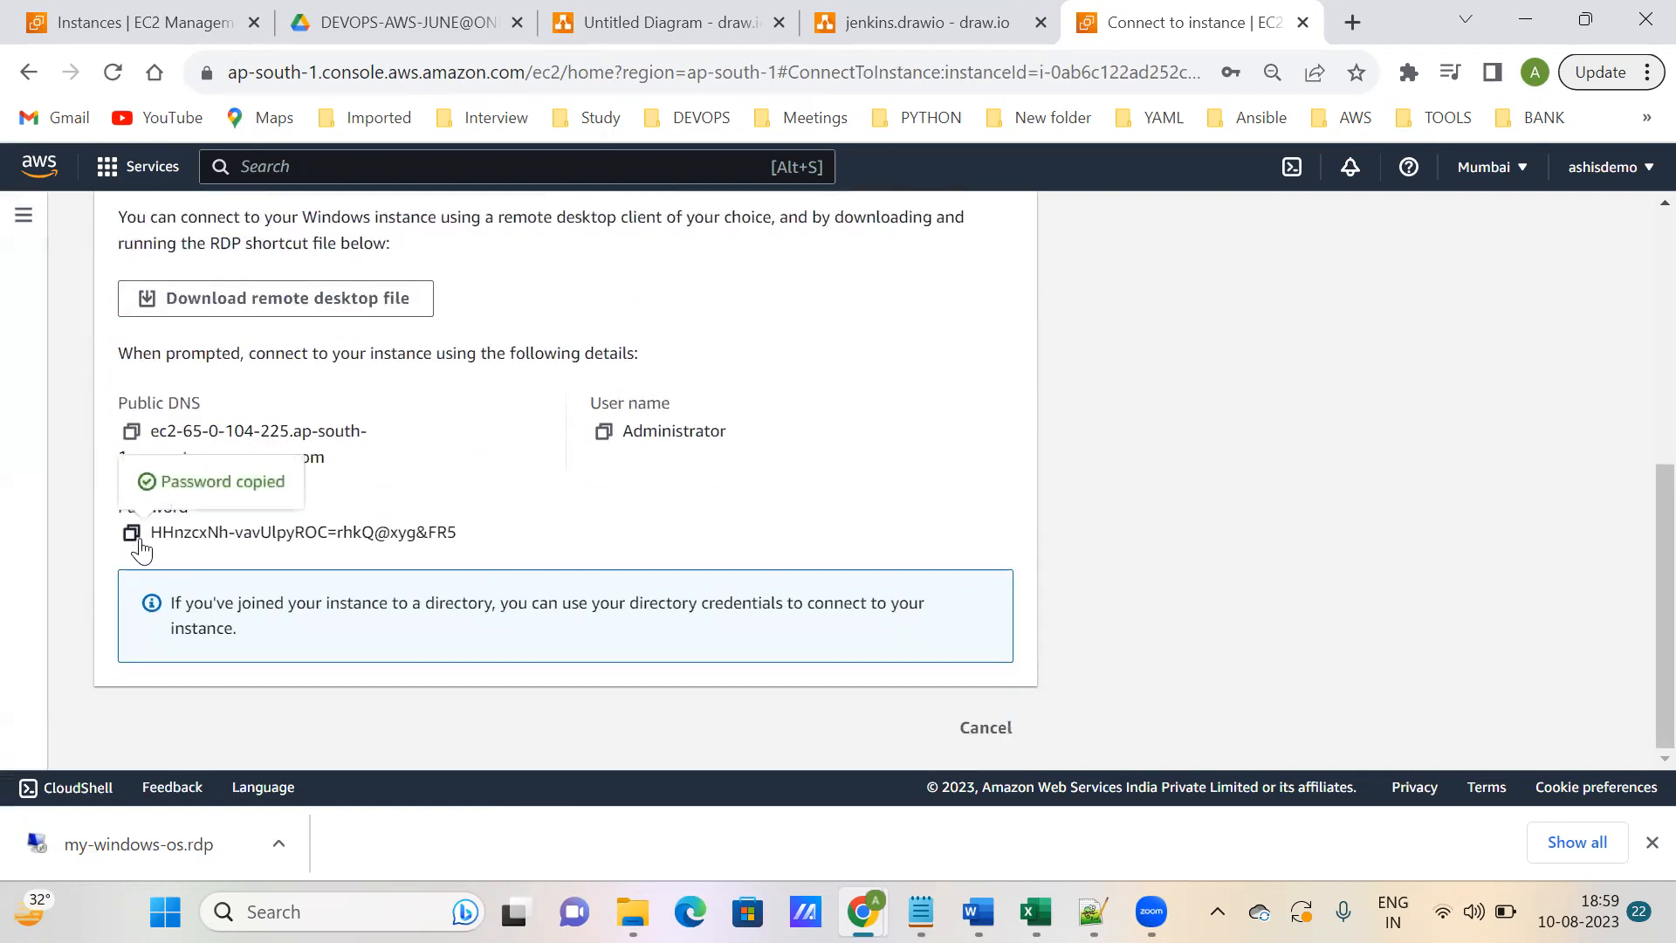
- Launch my-windows-os.rdp and connect to the instance as Administrator, pasting the decrypted account password
click(157, 842)
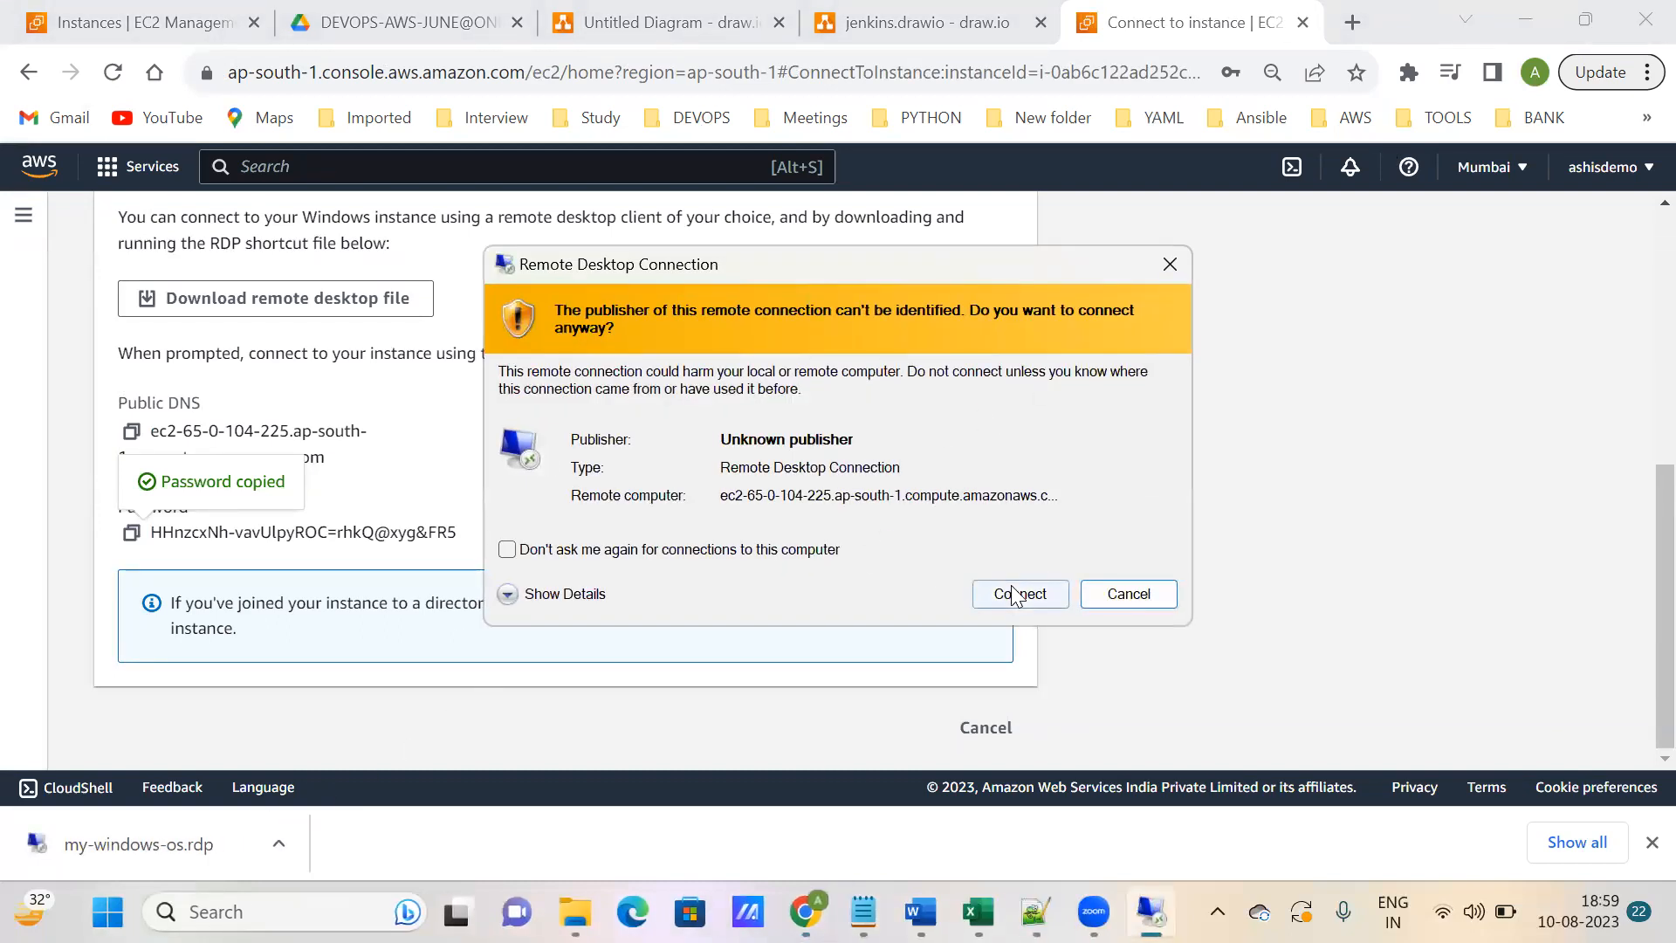
click(1013, 594)
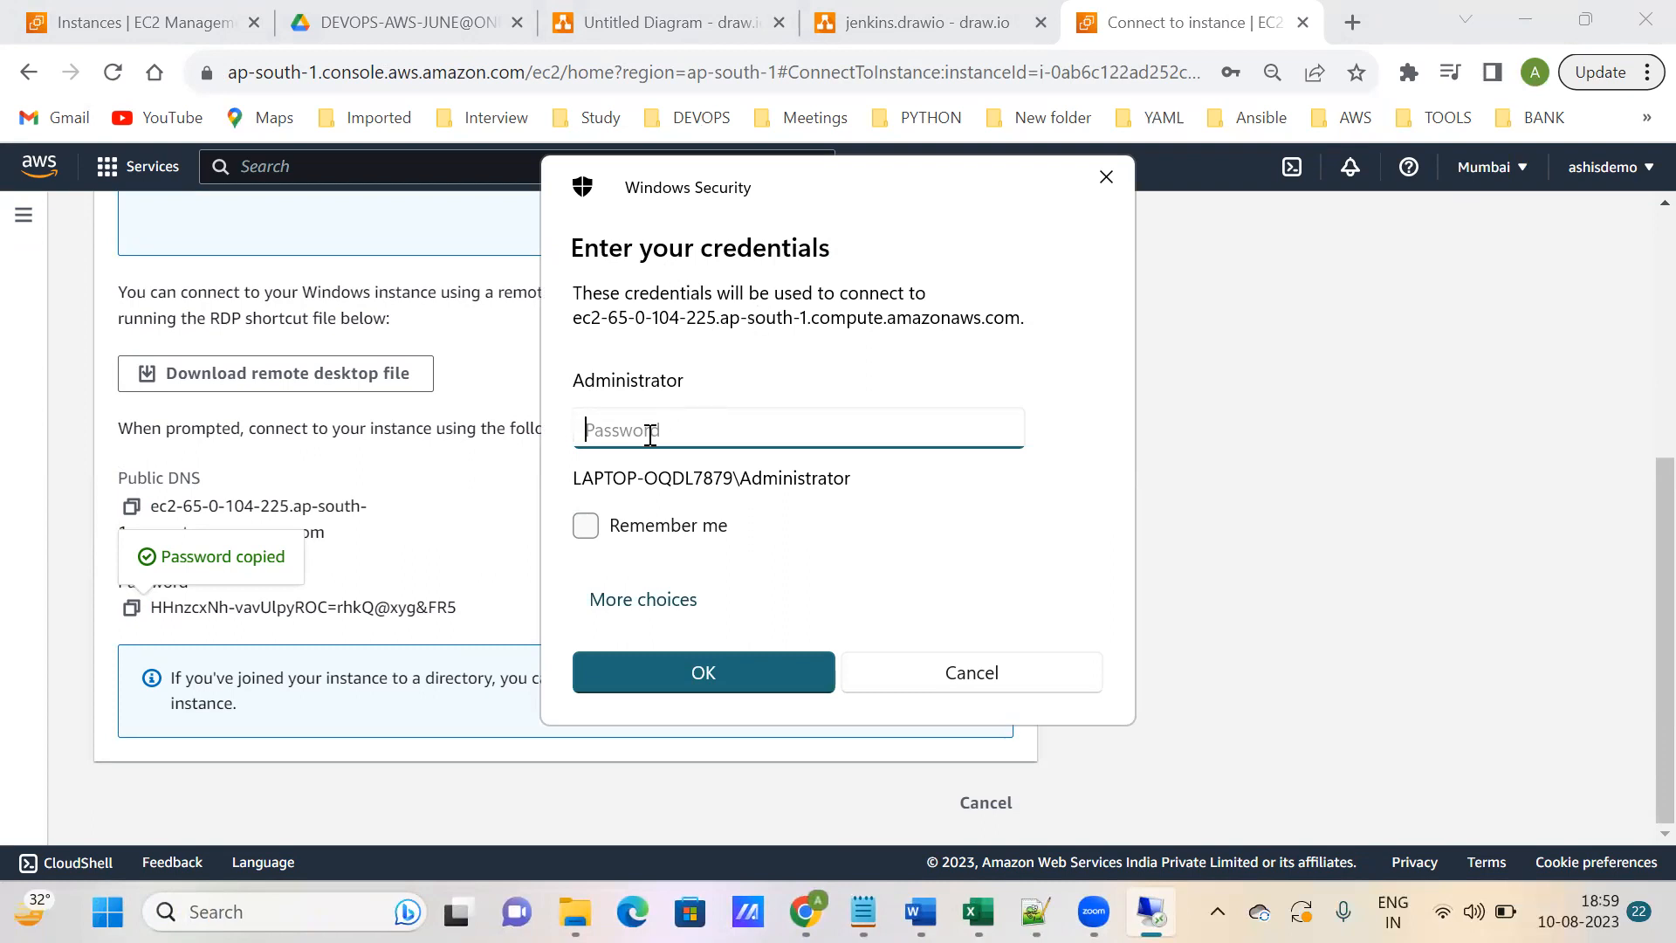
key(ctrl+v)
click(716, 679)
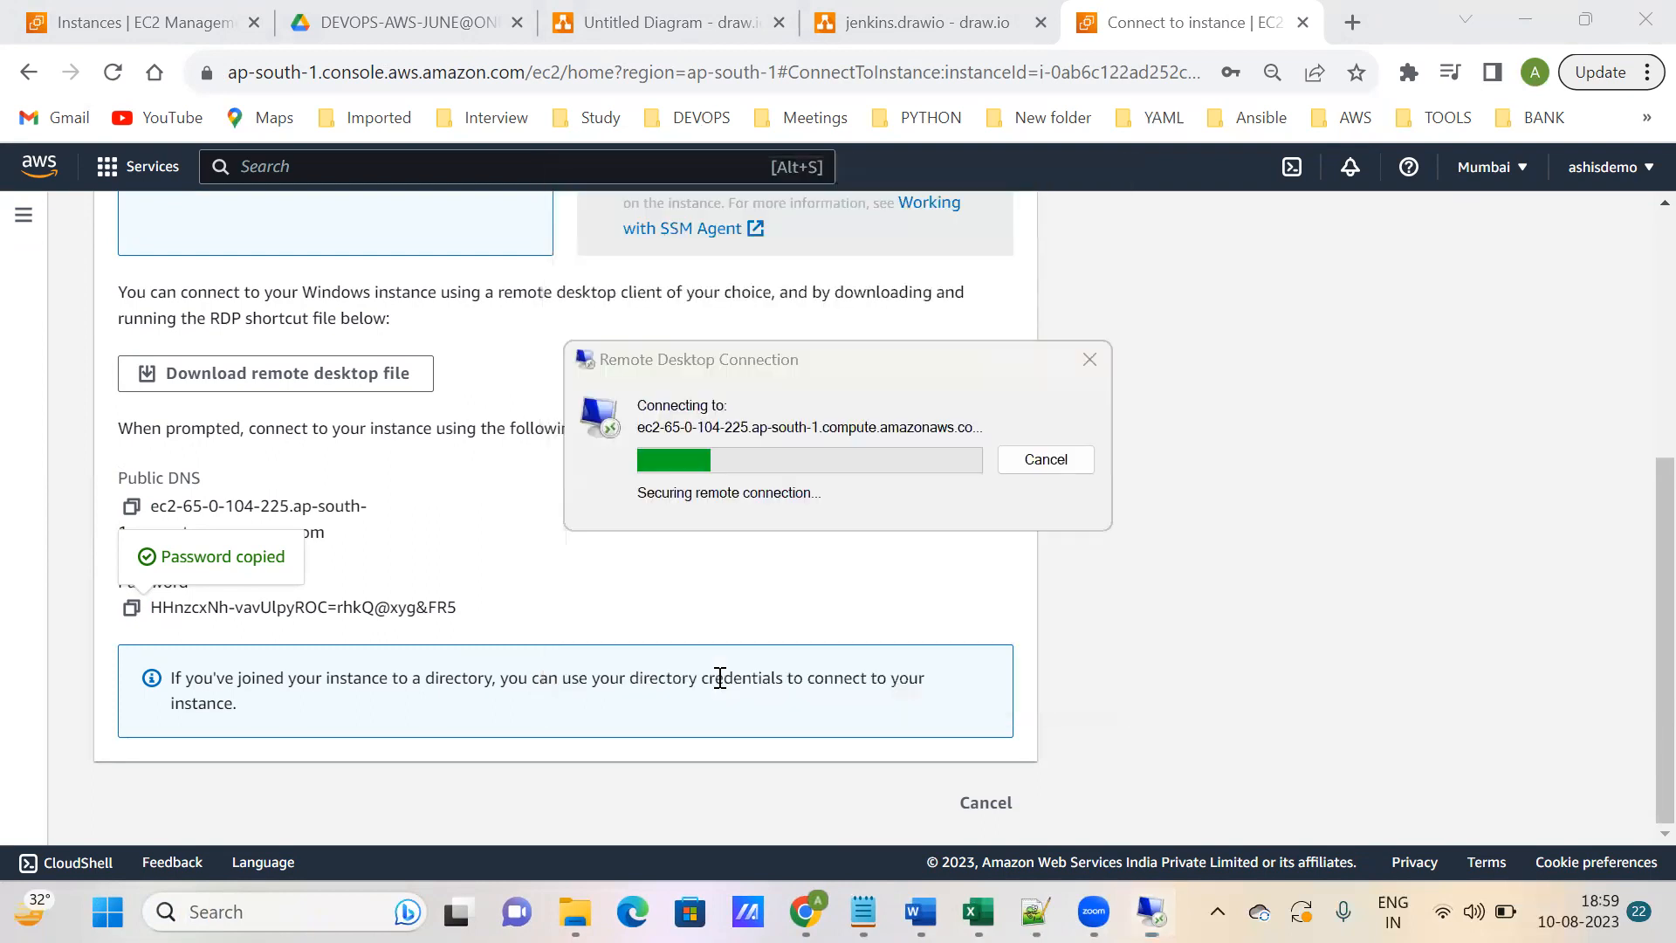
click(927, 671)
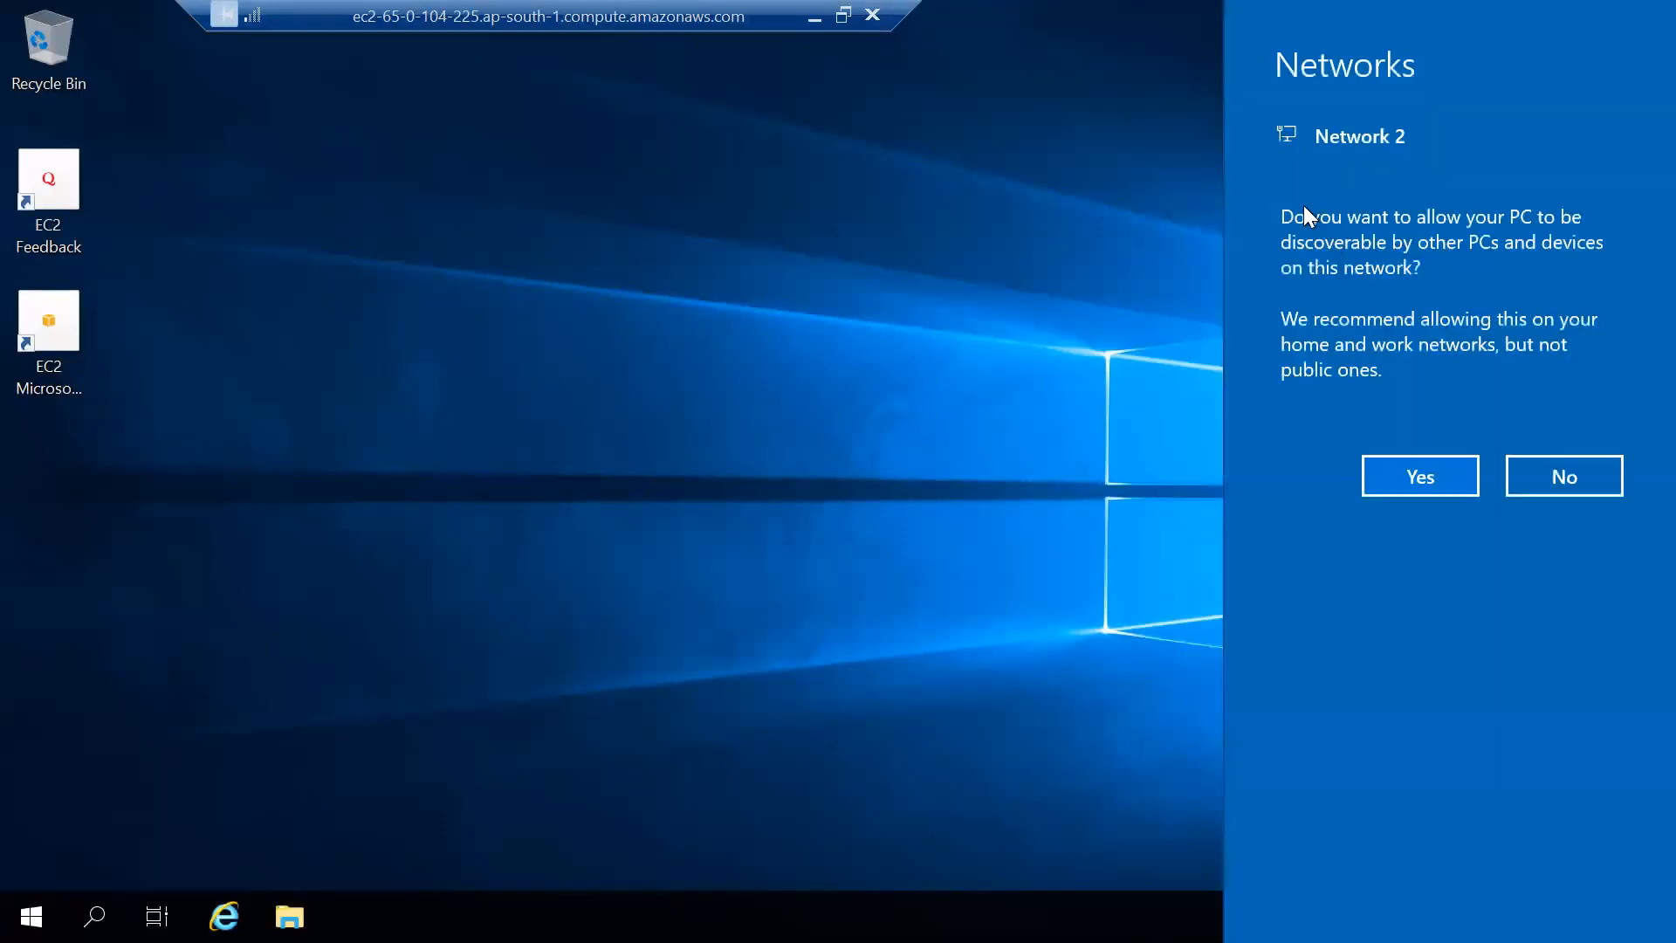
- Decline network discovery for Network 2 on the remote server and refresh its desktop
click(1533, 476)
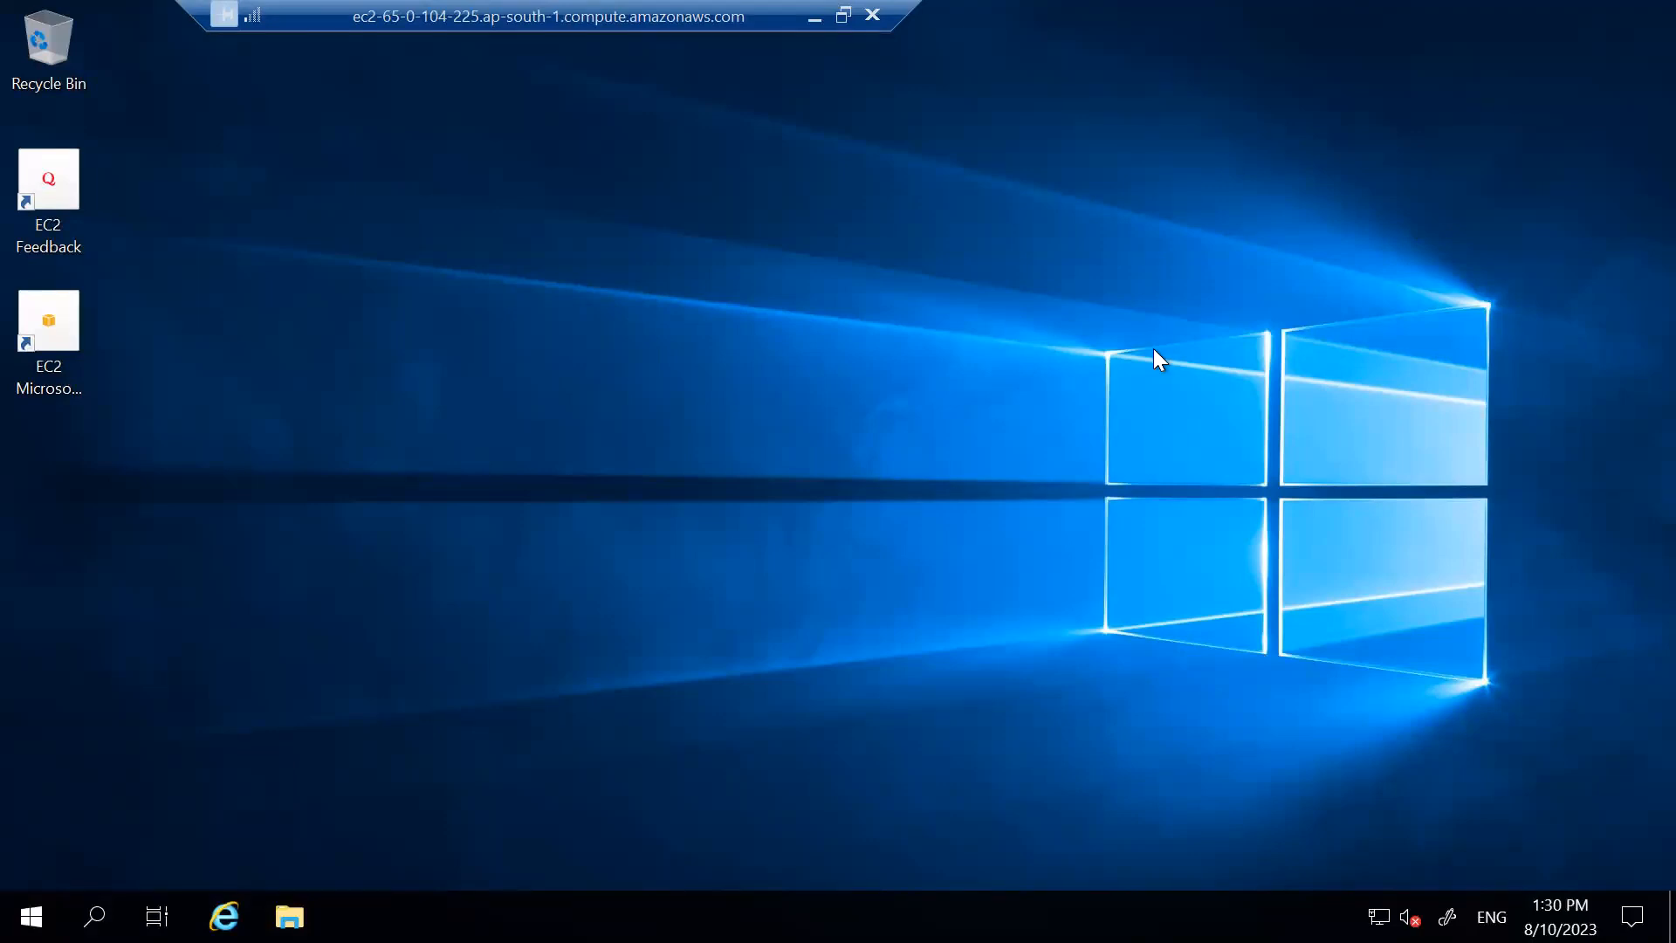
right_click(625, 326)
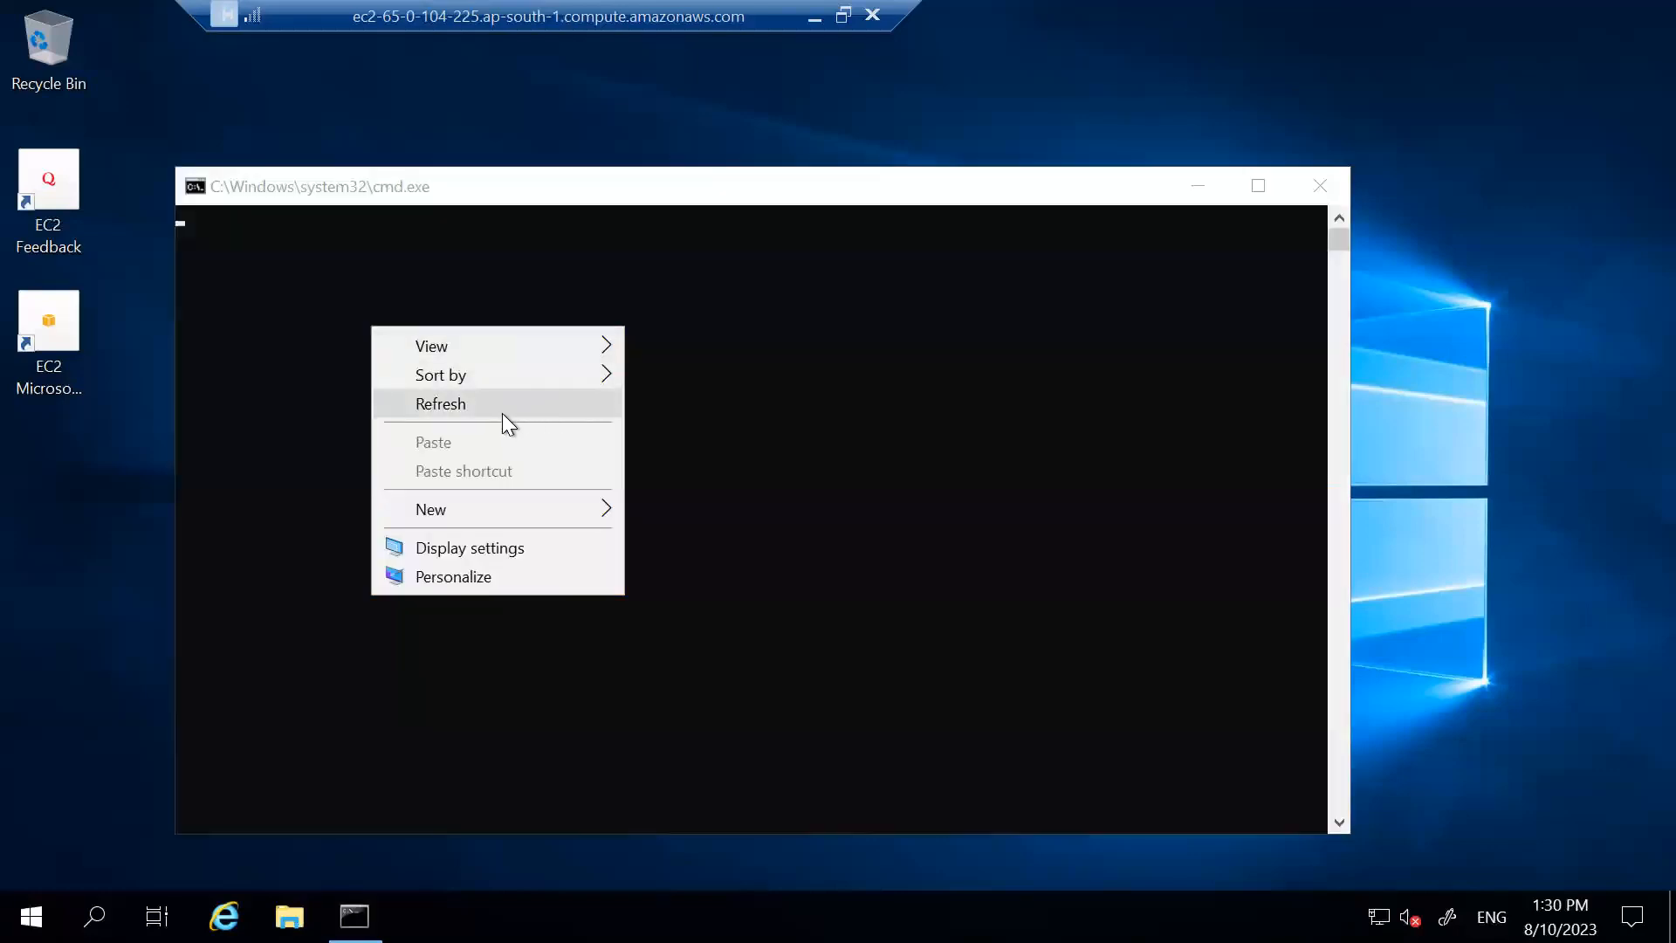
click(494, 408)
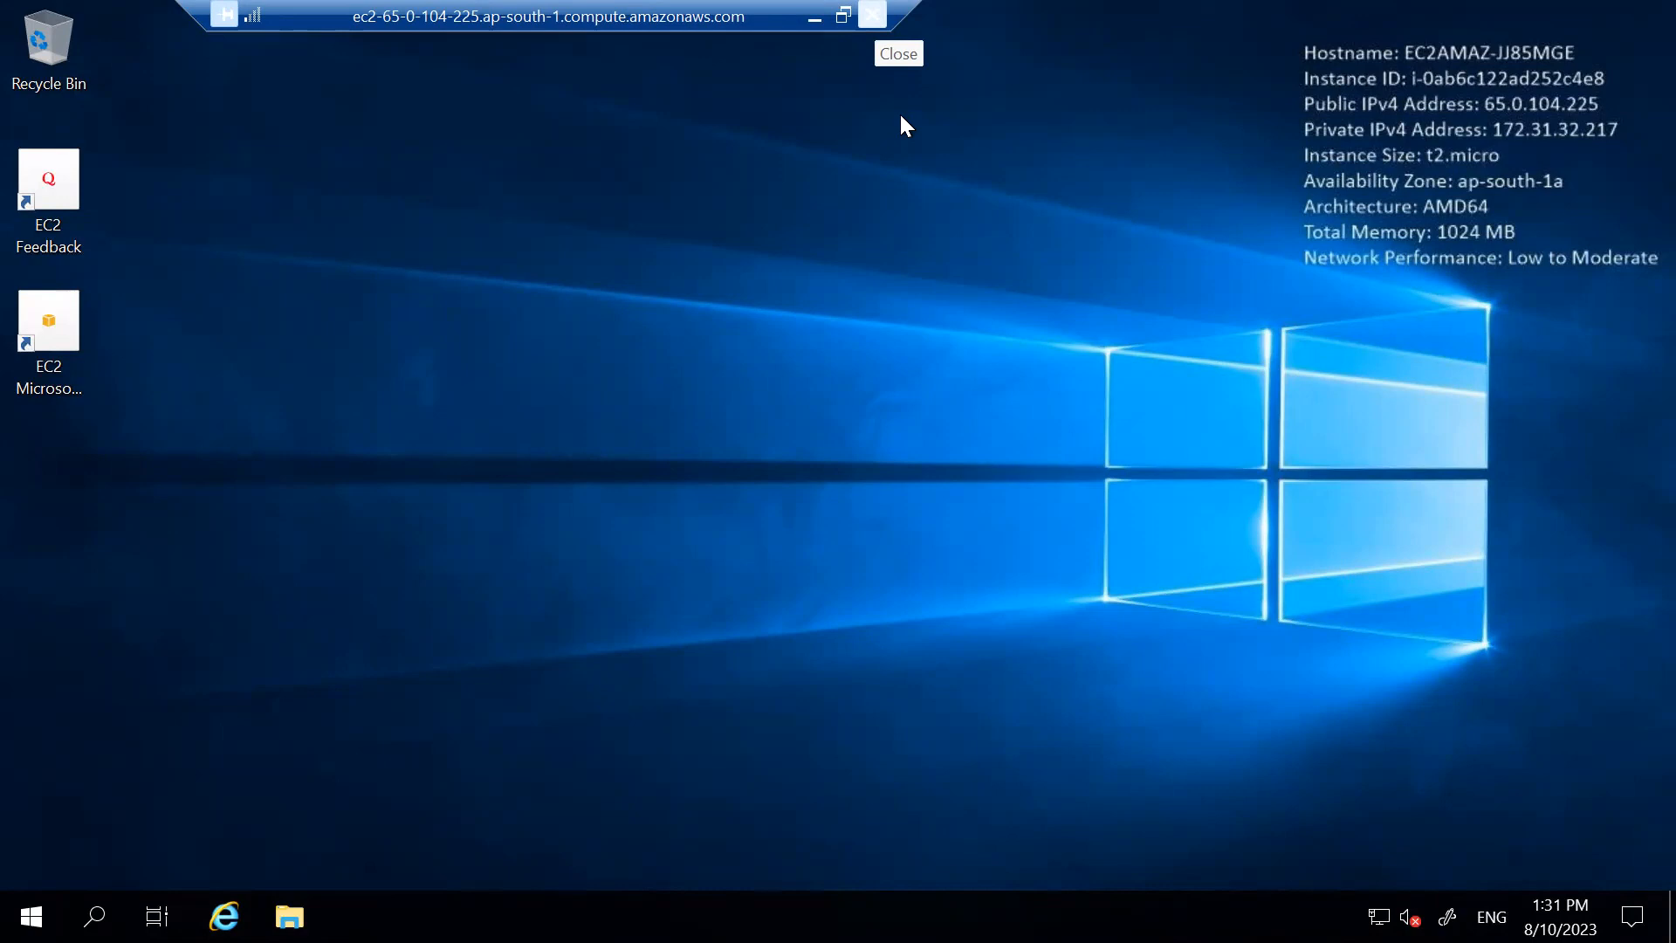
- Disconnect the remote desktop session and return to the list of running EC2 instances through the EC2 dashboard
click(872, 14)
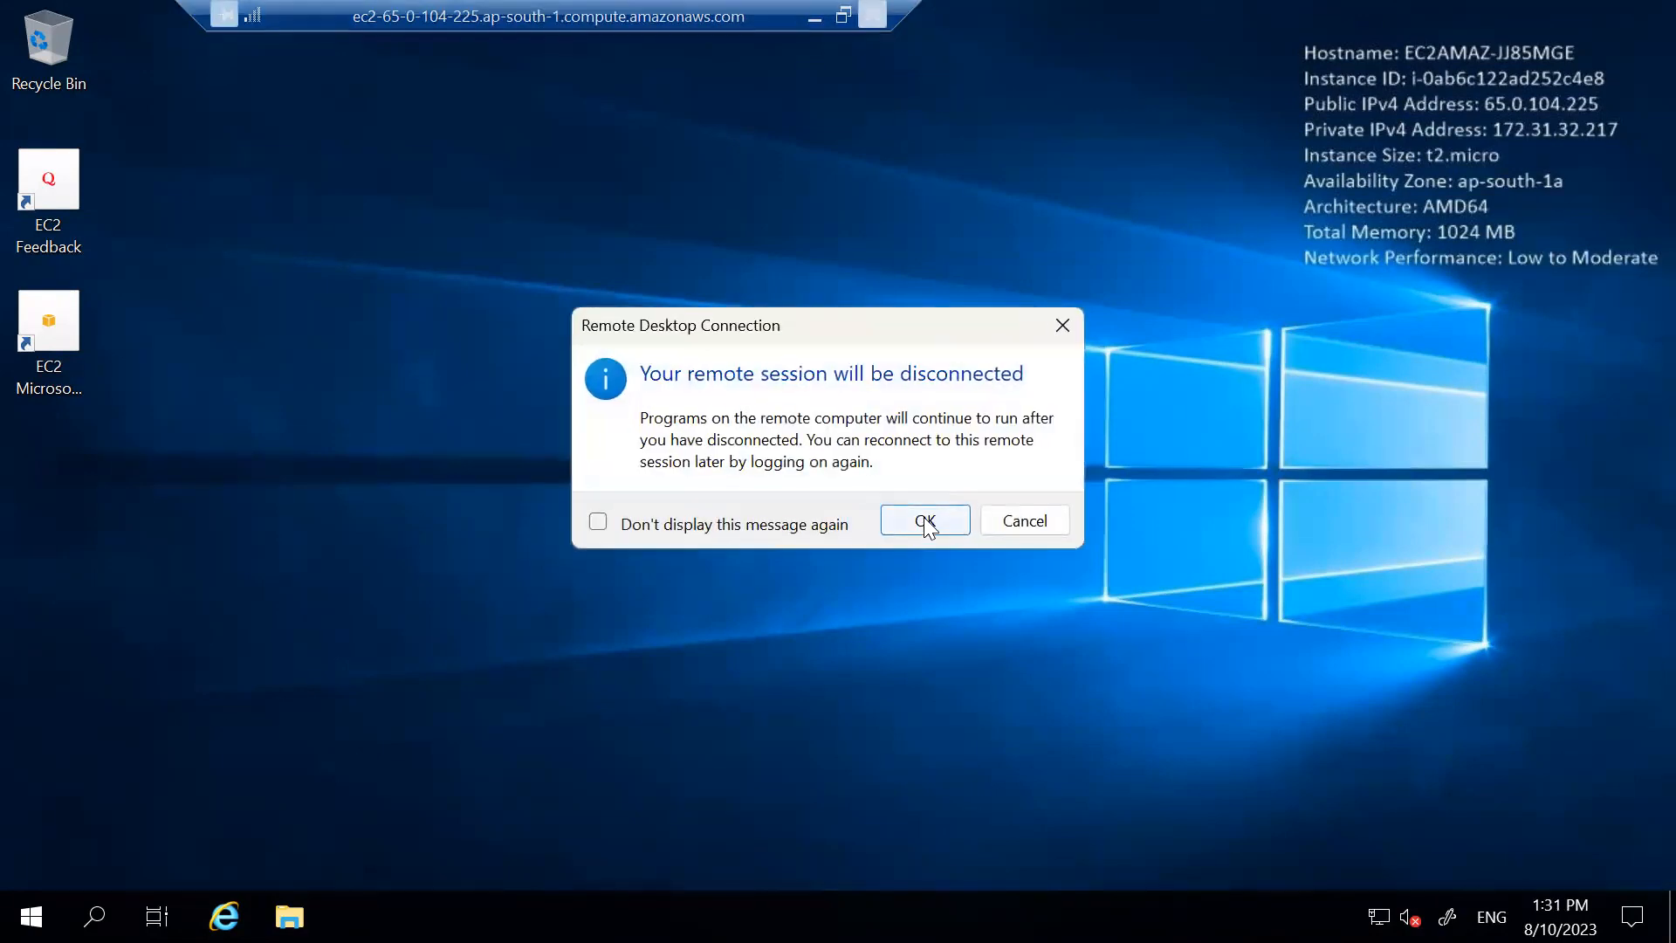
click(926, 522)
scroll(524, 414, up, 5)
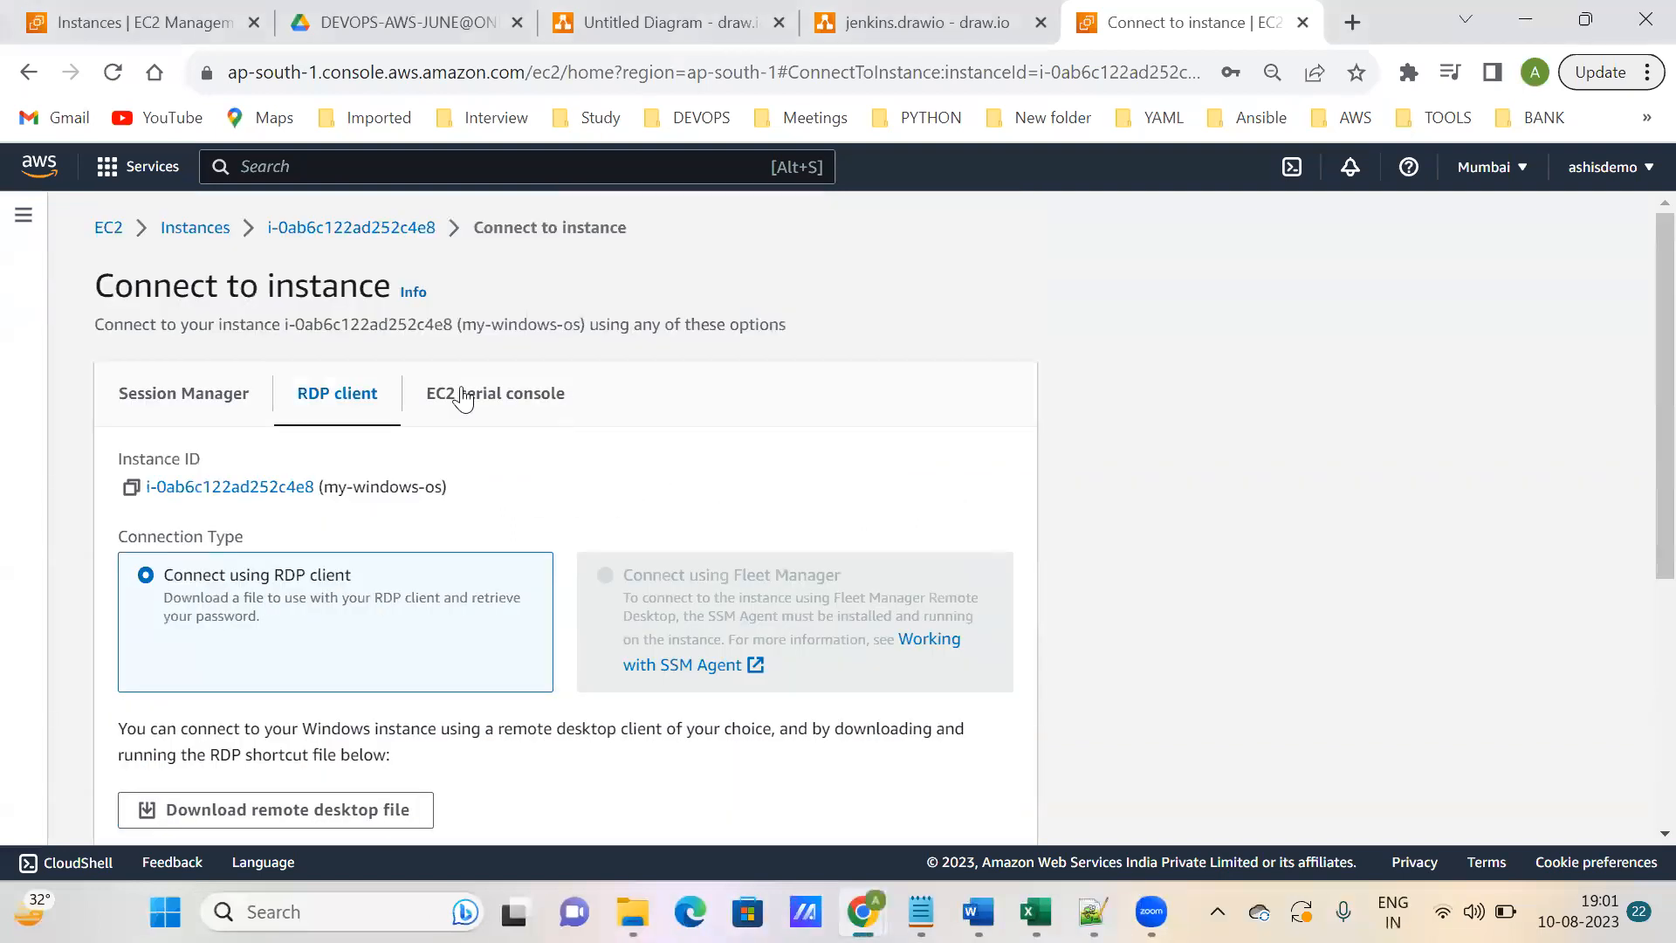
click(112, 227)
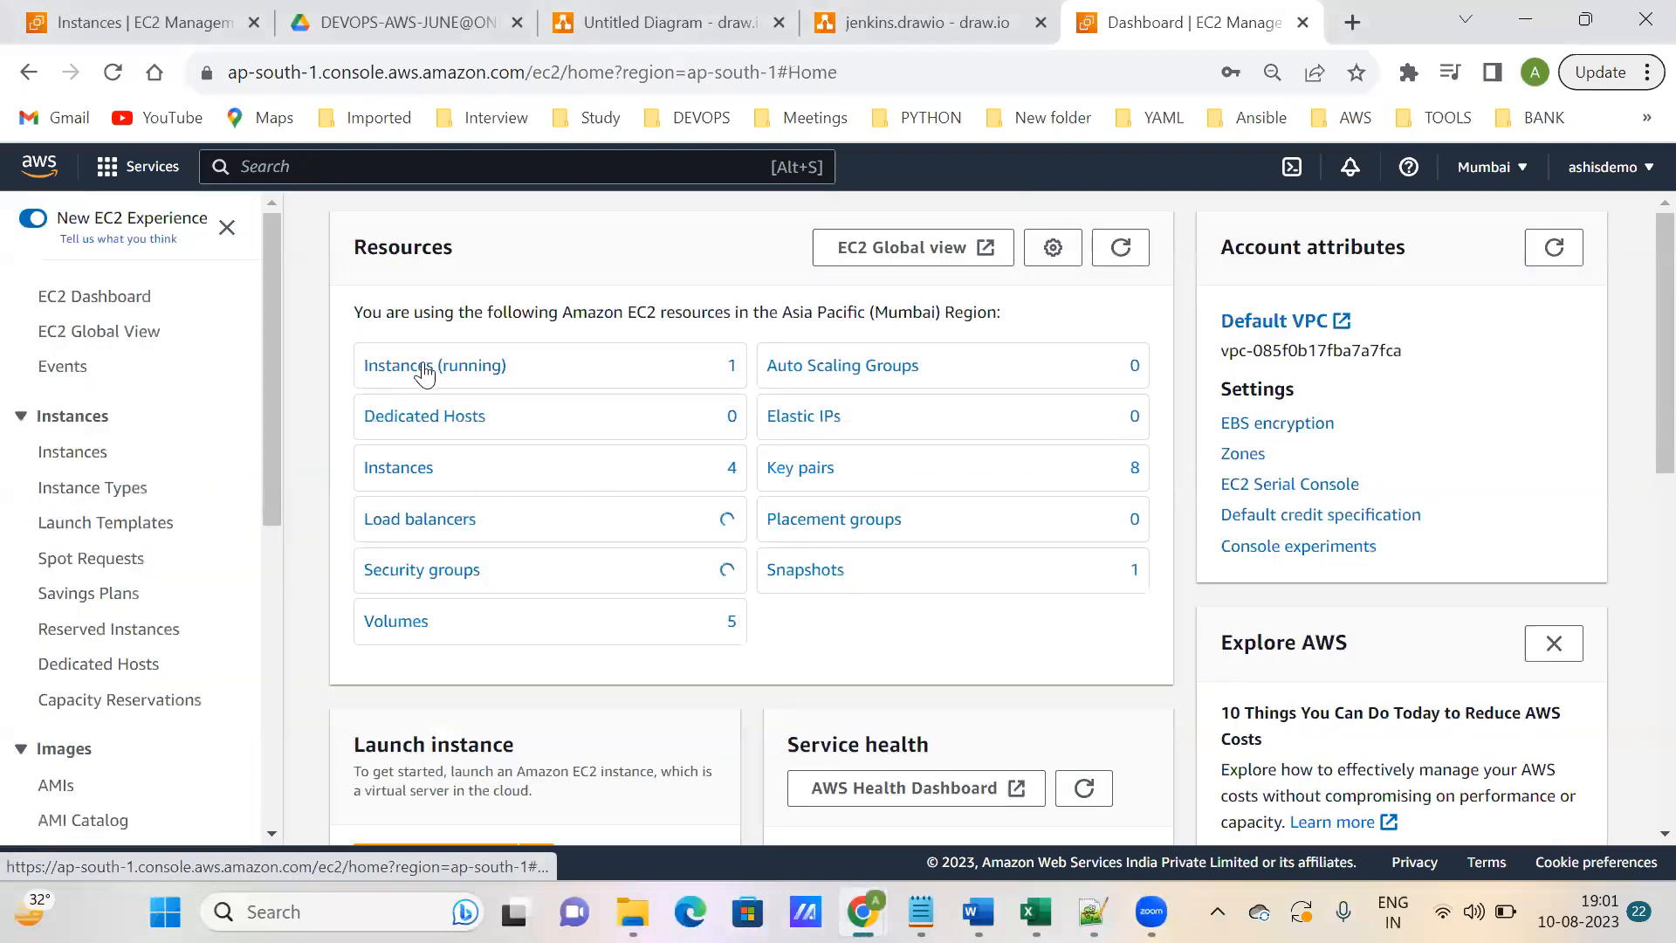
click(430, 367)
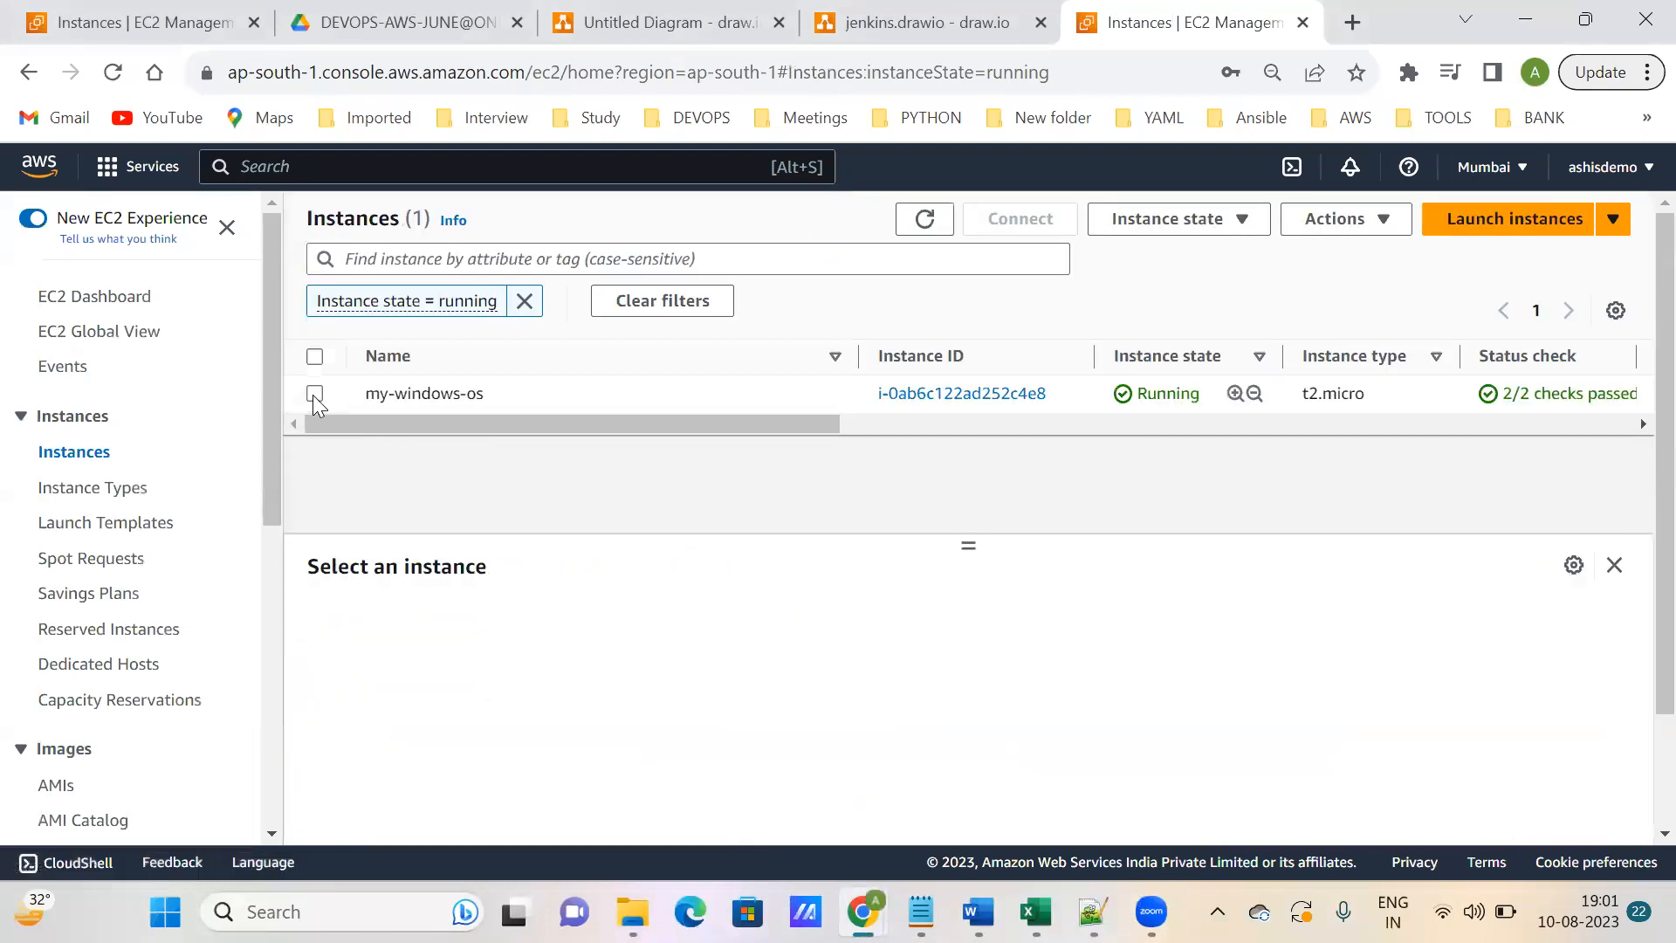
- Terminate the my-windows-os instance and confirm the termination
click(315, 393)
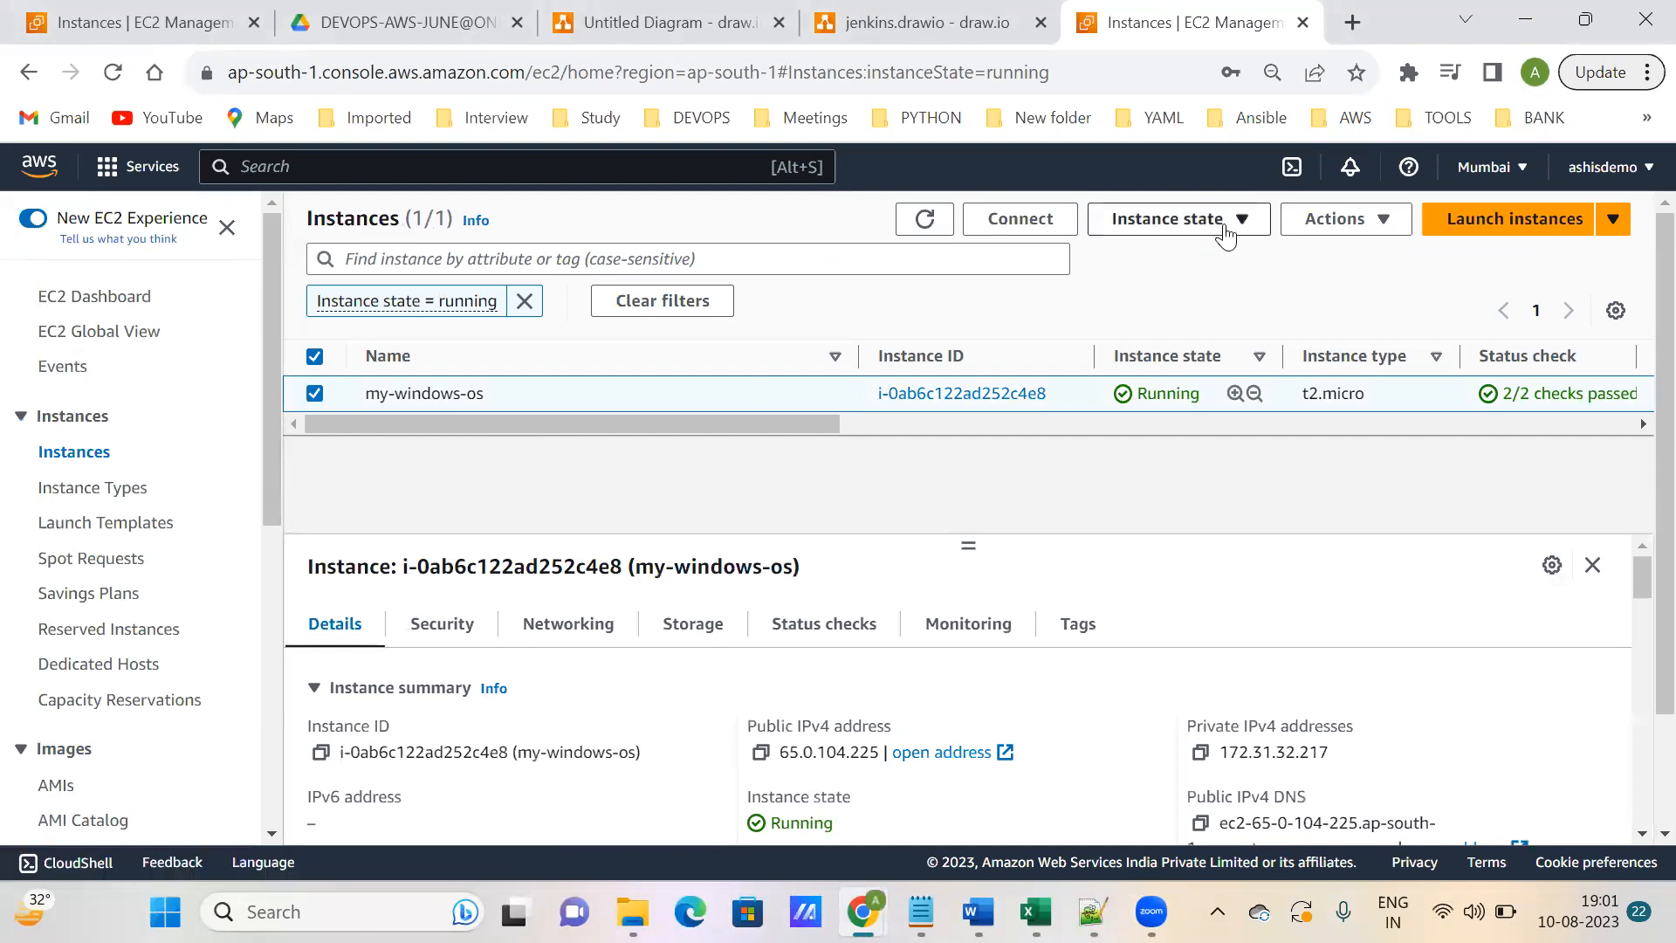
click(1178, 222)
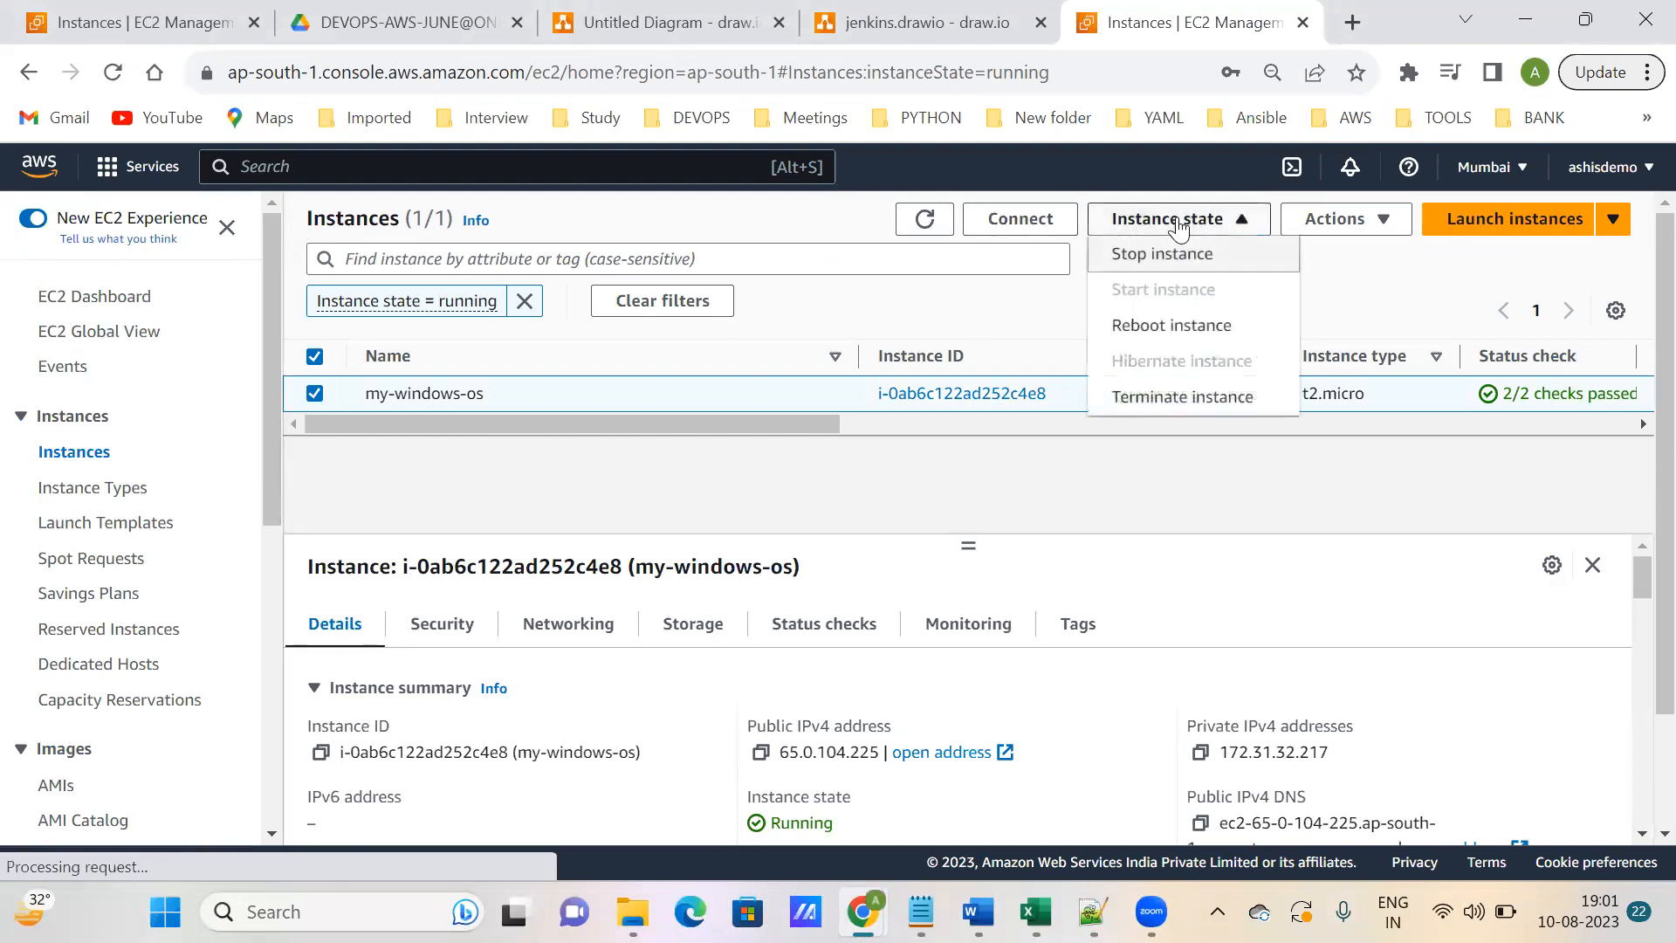
click(1156, 397)
click(1358, 709)
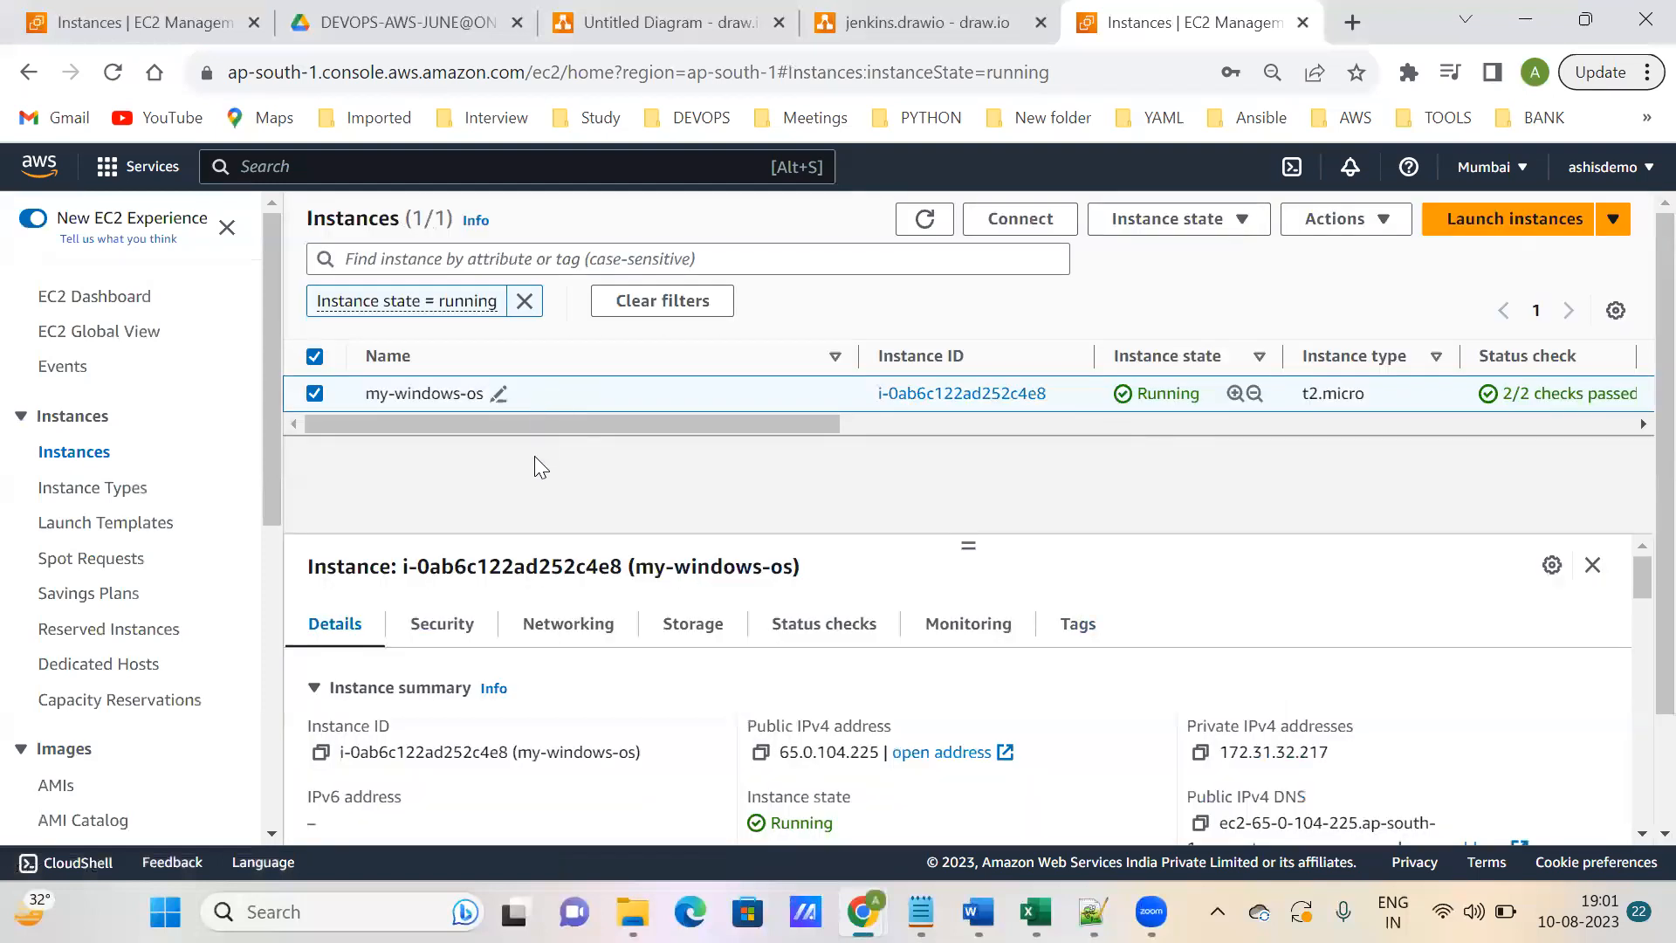